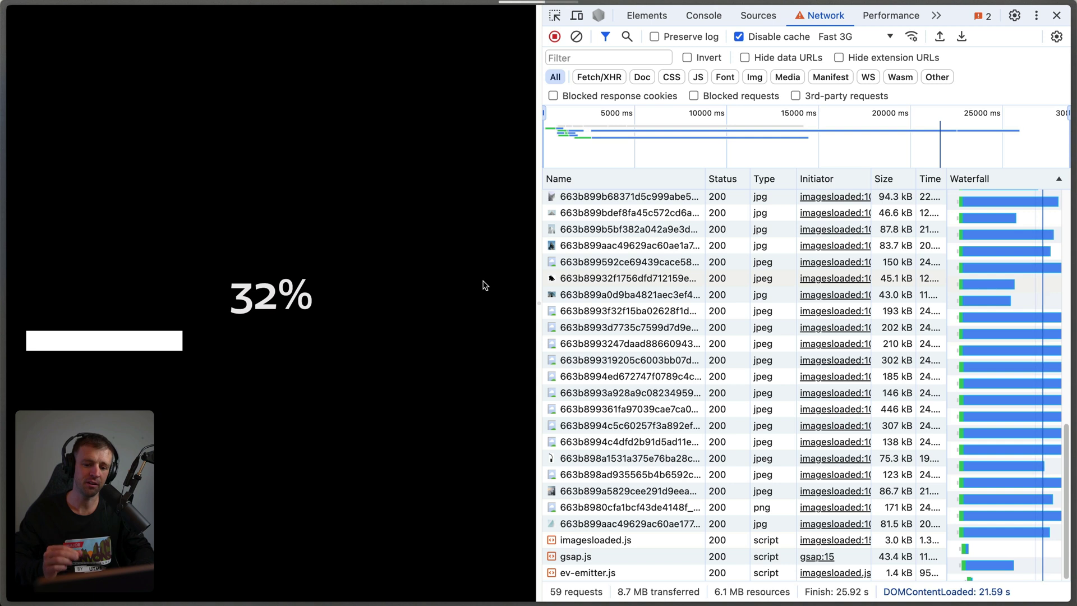
- Keep Fast 3G throttling and view the console log: 47 images loaded in 24607ms
left_click(852, 38)
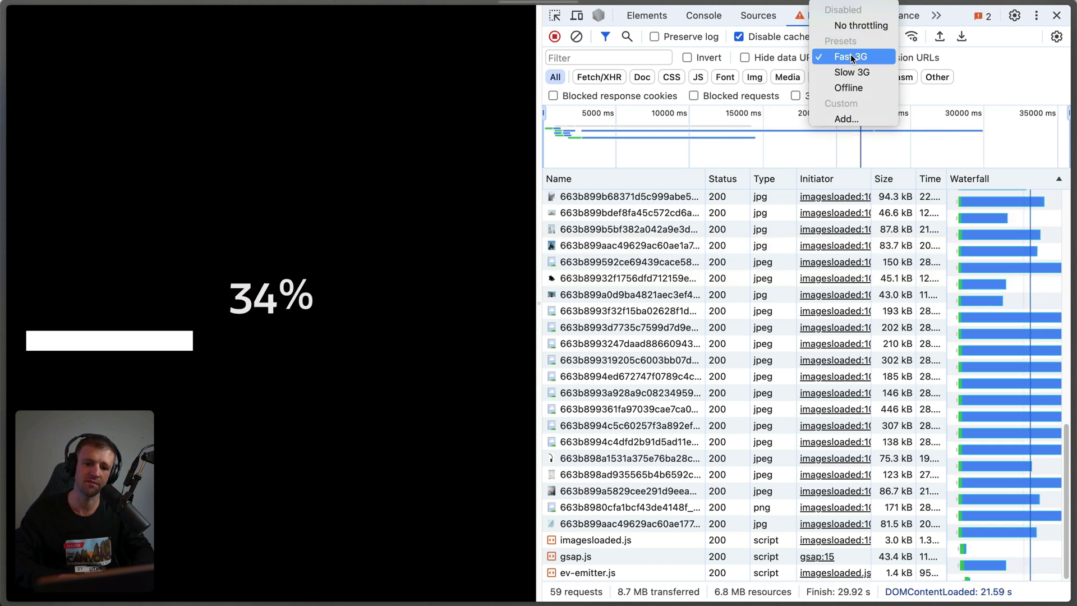
left_click(851, 56)
scroll(677, 301, "up", 1)
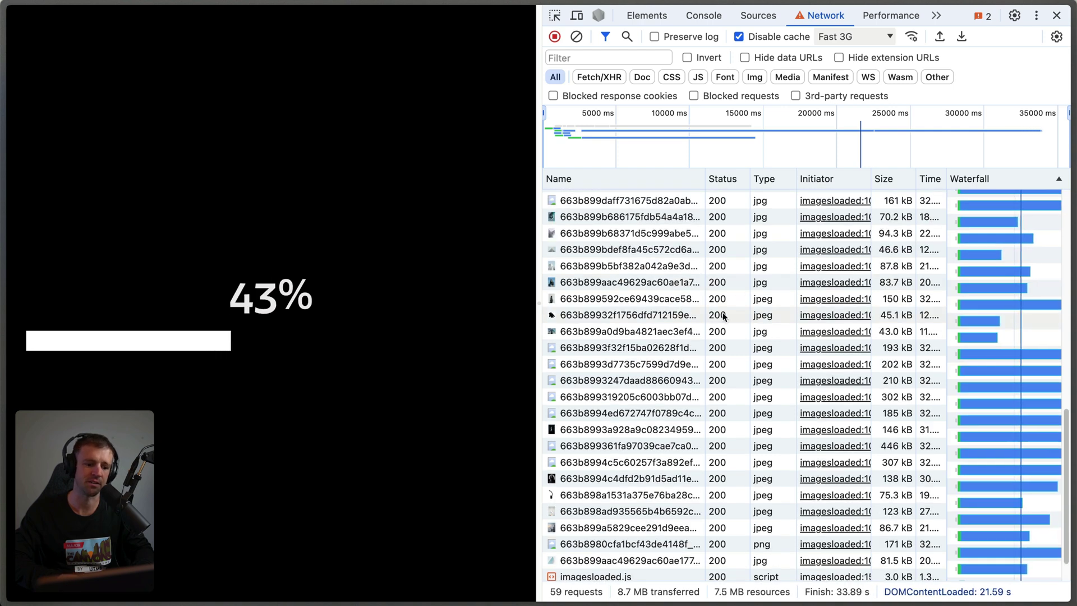
left_click(709, 18)
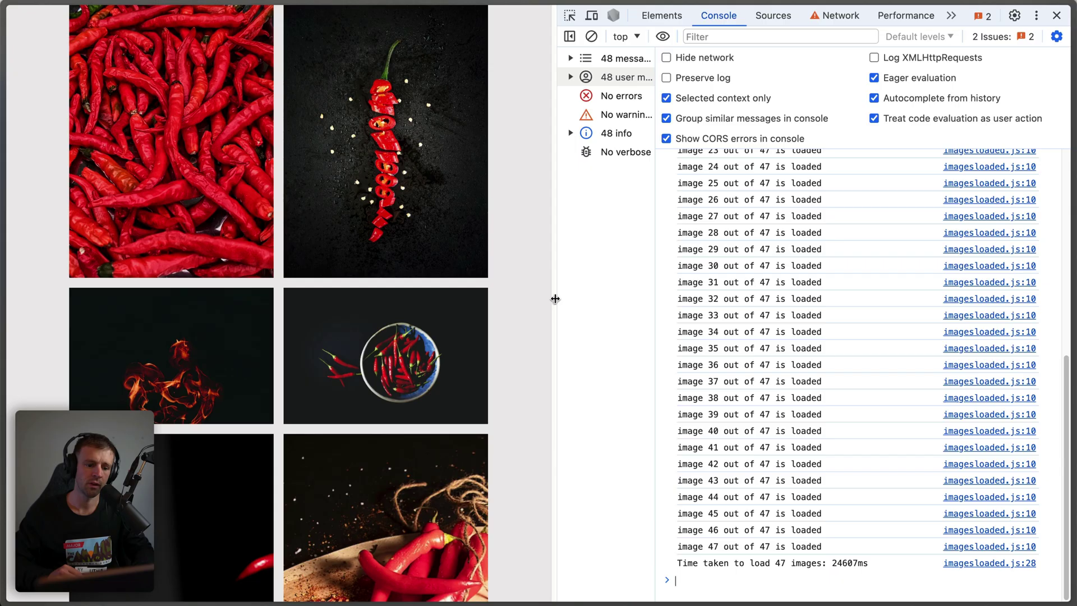
- Set the Network throttling preset to No throttling
left_click(836, 16)
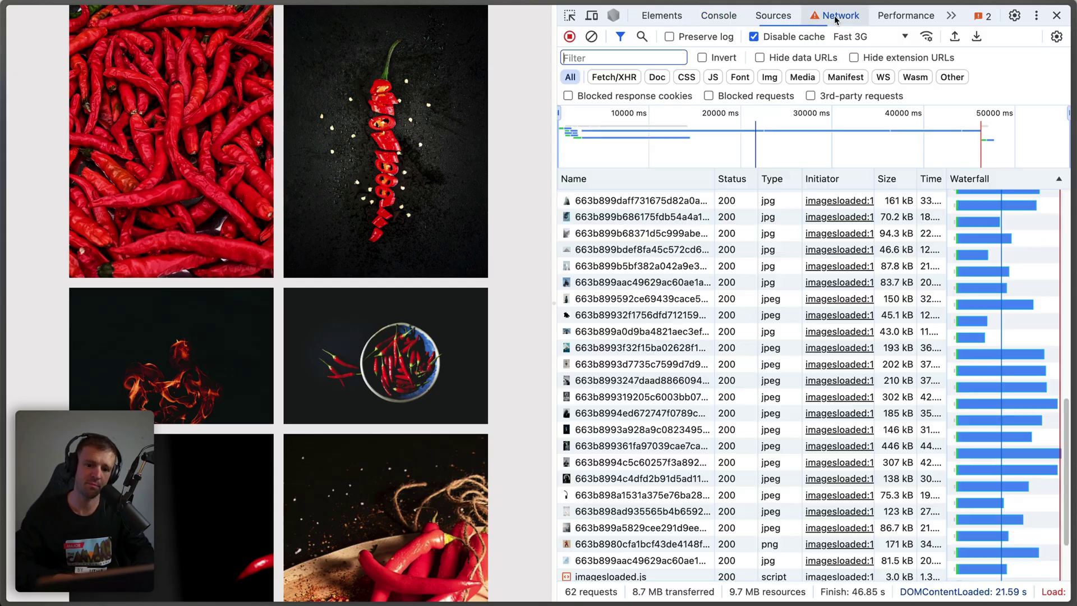
left_click(878, 39)
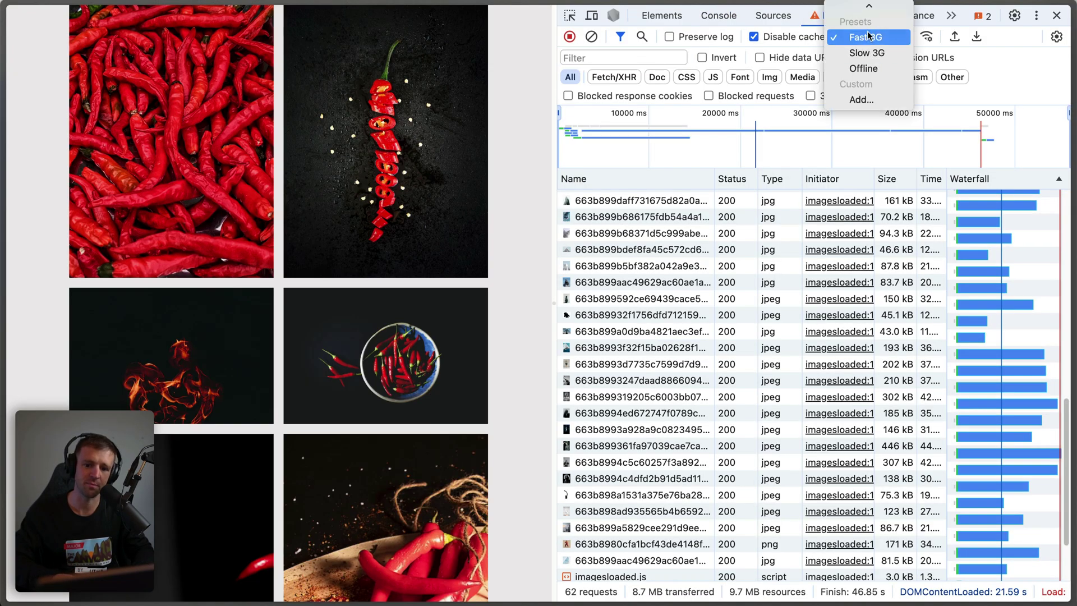
left_click(863, 22)
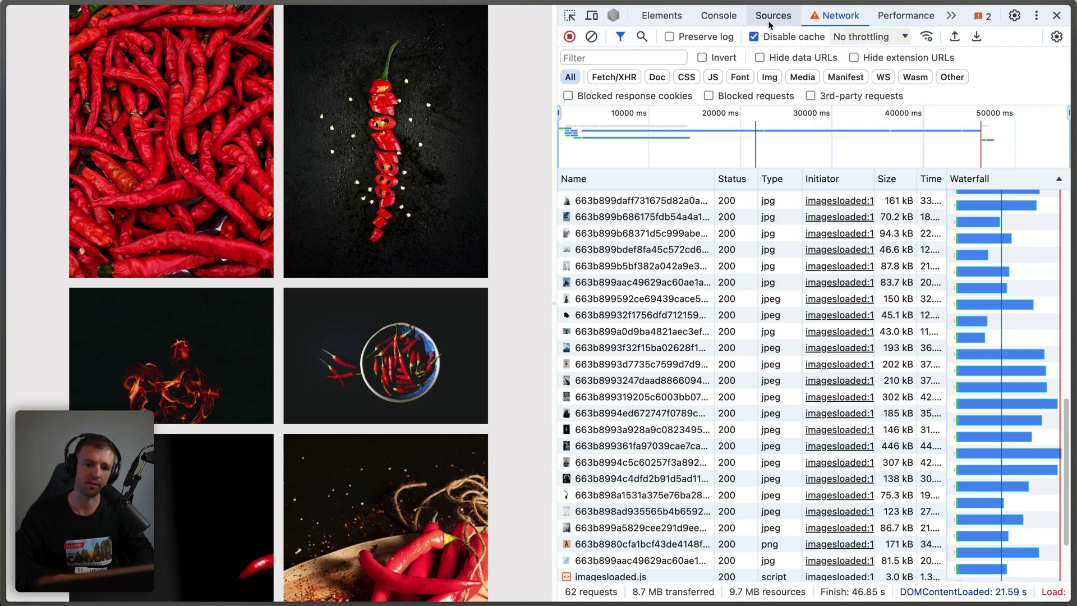
- Reload the page three times in the Console, logging 47 images in 537ms, 364ms, then 161ms
left_click(724, 19)
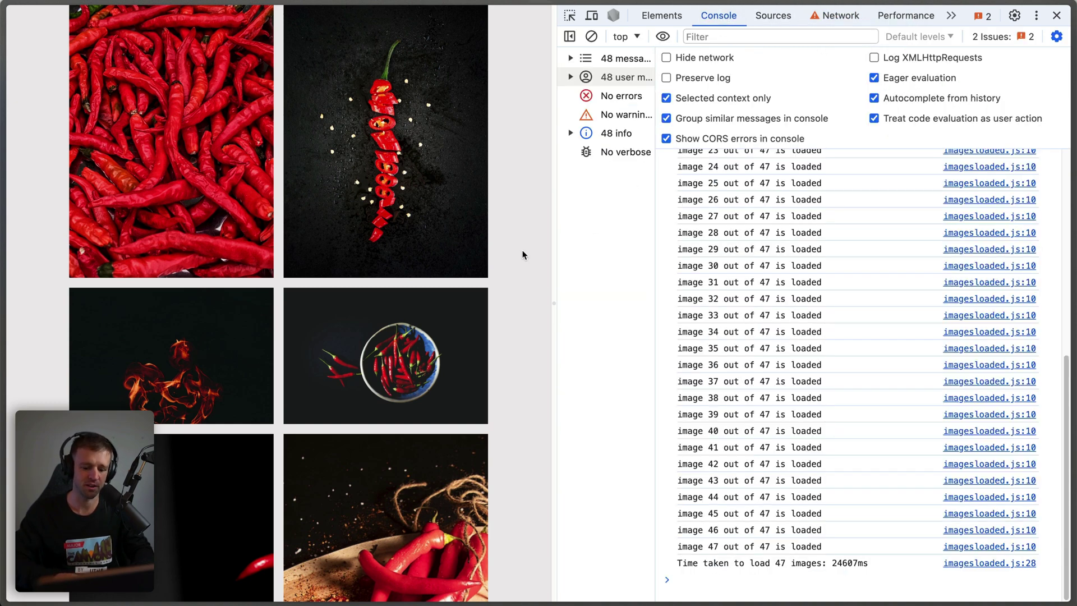
key("super+r")
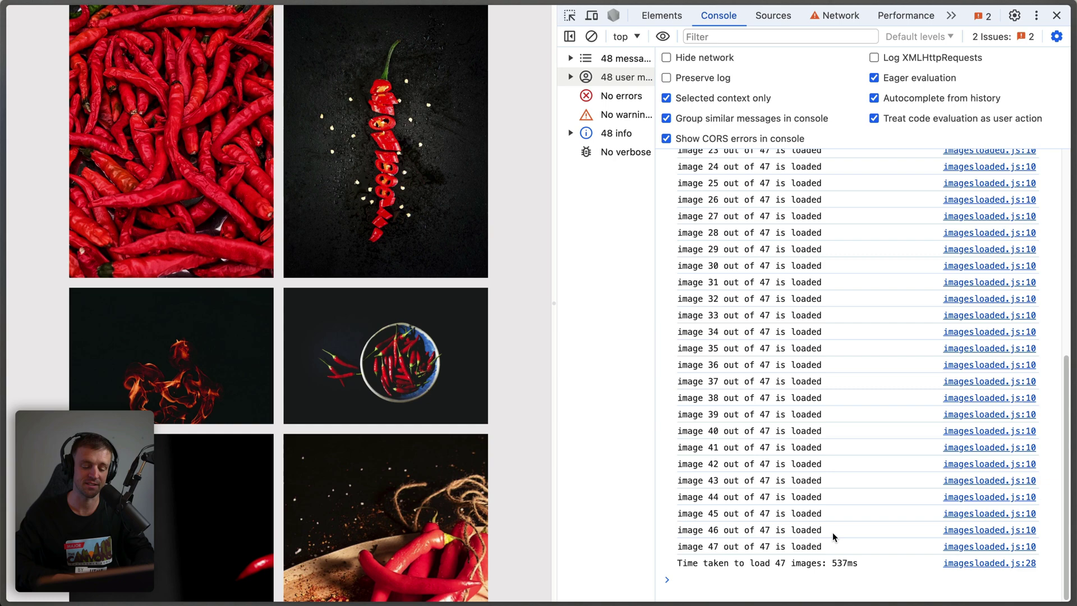
key("super+r")
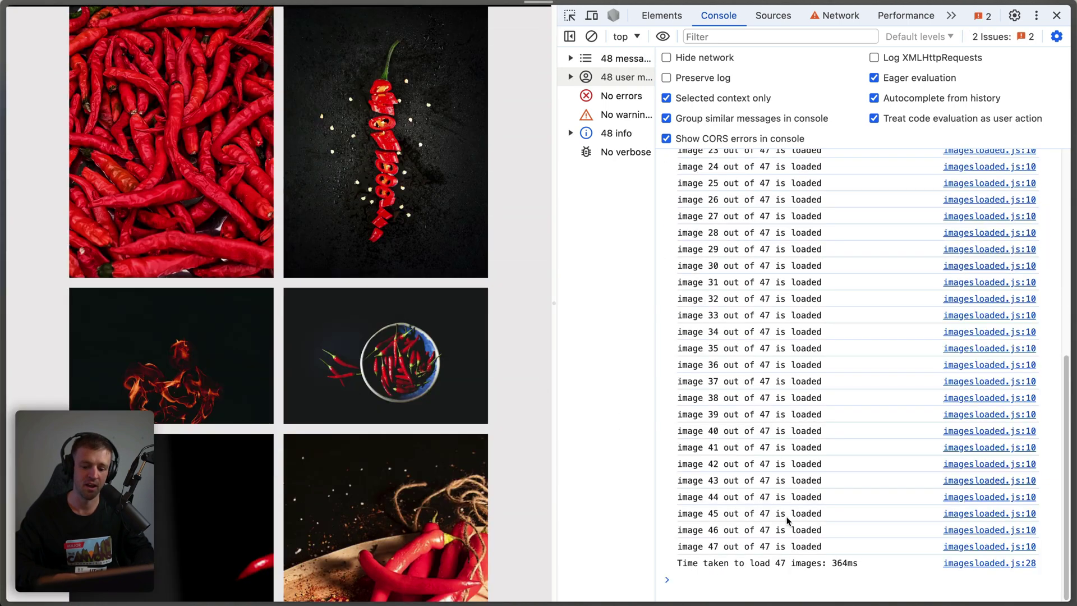
key("super+r")
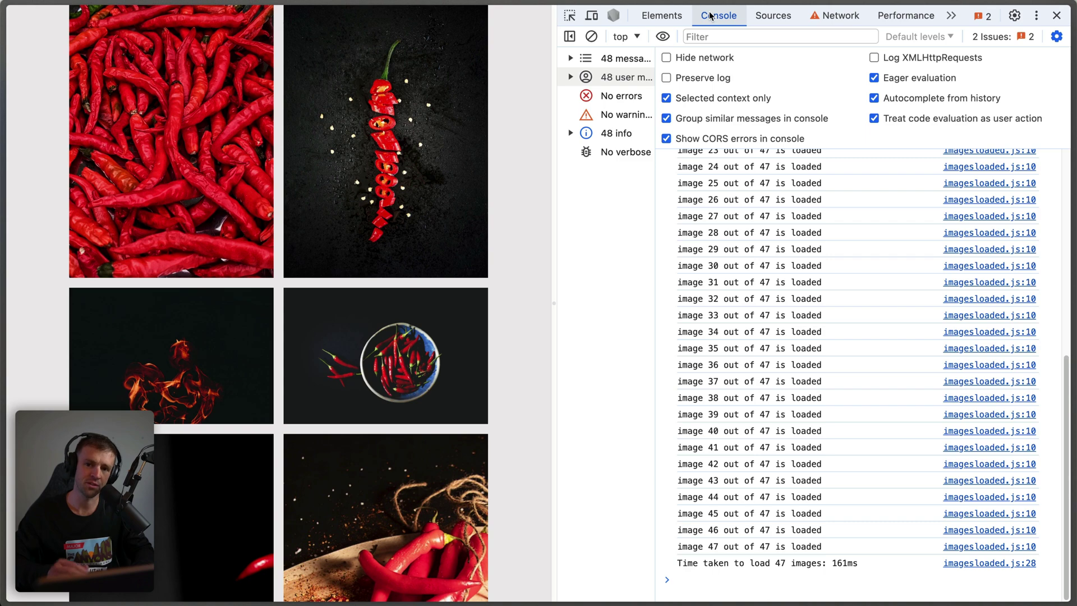
- Check an image request's X-Cache header shows a cloudfront Hit, then reload the page
left_click(836, 15)
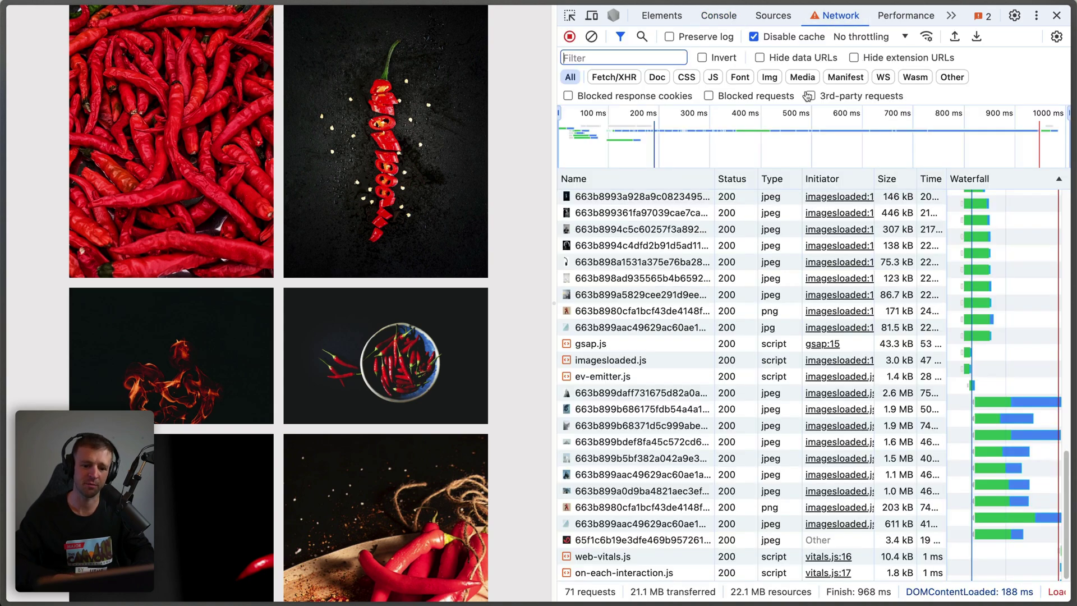
left_click(624, 230)
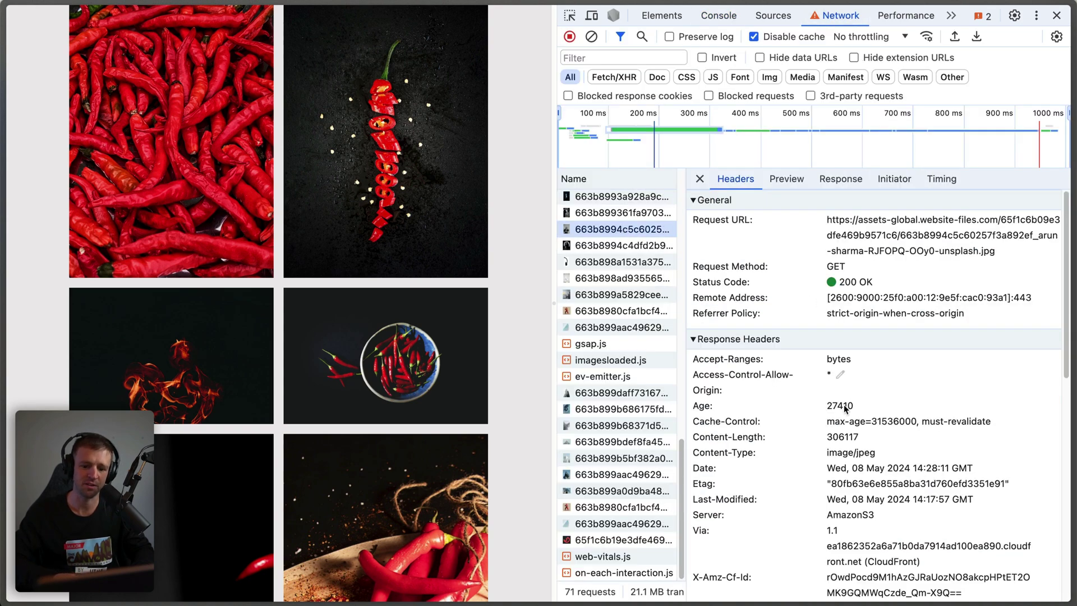
scroll(845, 408, "down", 5)
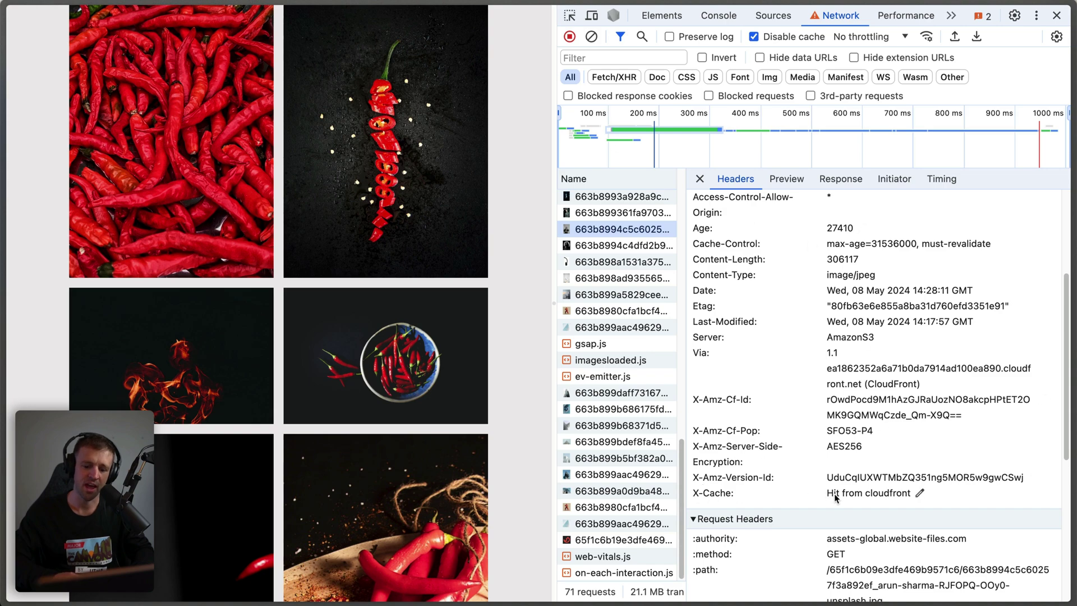
scroll(885, 495, "up", 1)
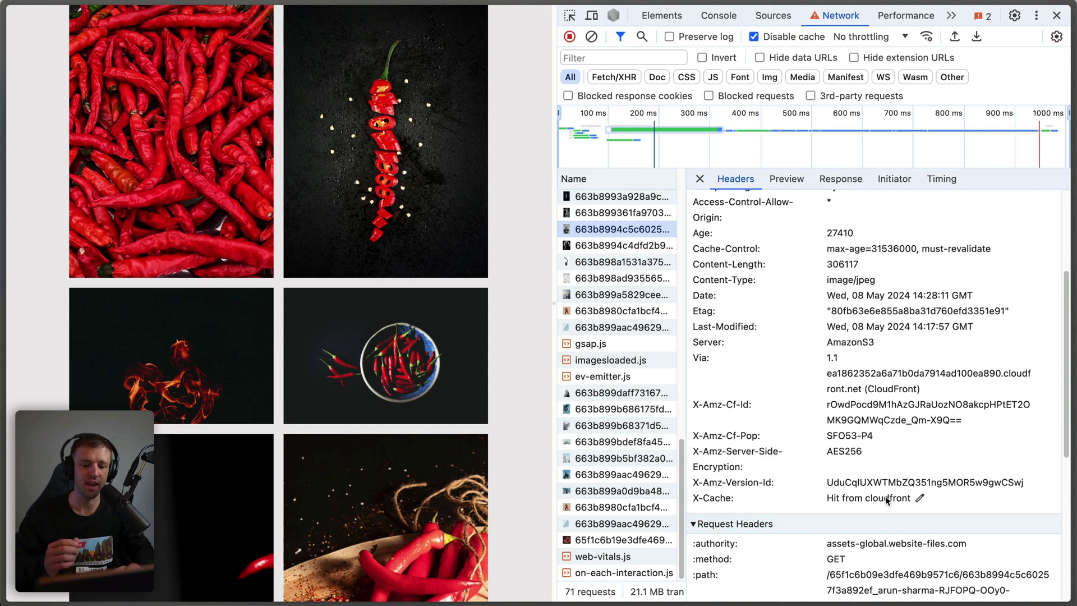
scroll(885, 495, "up", 3)
scroll(885, 496, "up", 4)
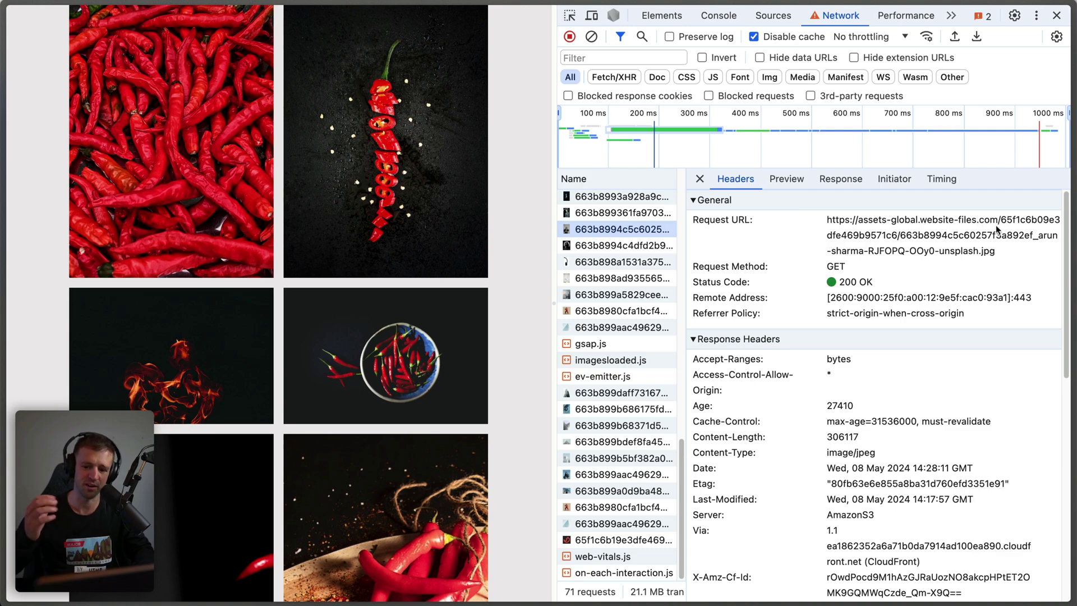
scroll(976, 235, "down", 6)
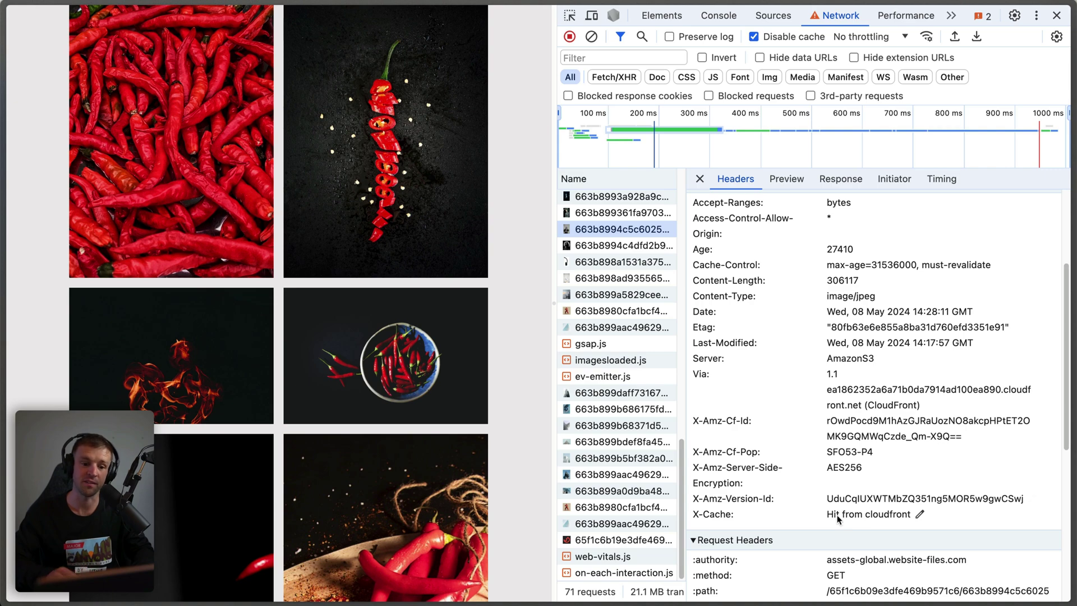
key("super+r")
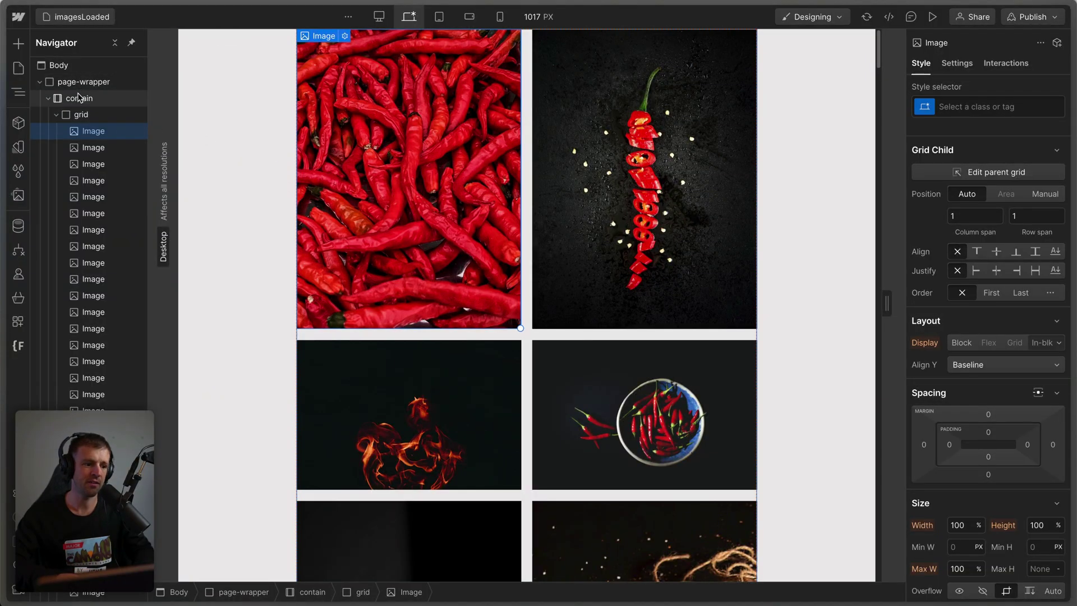
- Add a Div Block to page-wrapper via Quick Find and move it above contain
left_click(78, 98)
left_click(81, 115)
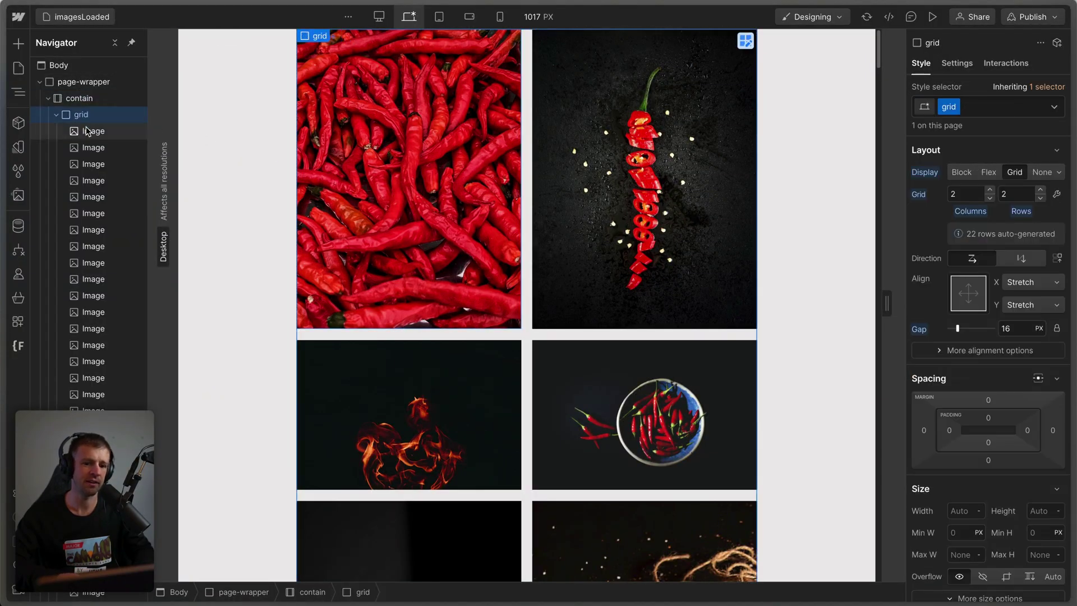
left_click(86, 130)
scroll(580, 136, "down", 20)
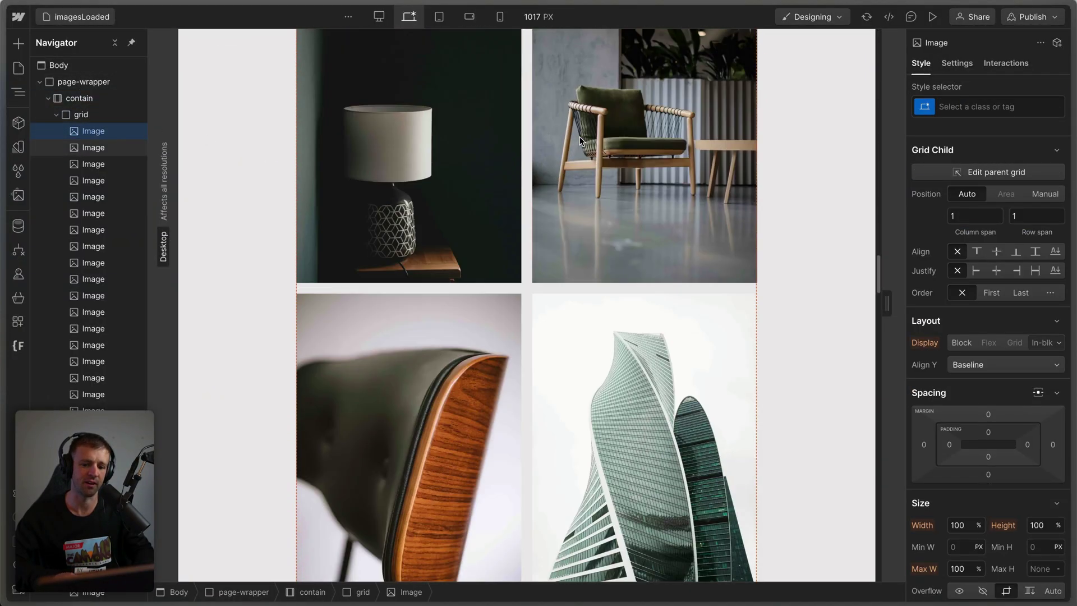
scroll(580, 136, "down", 20)
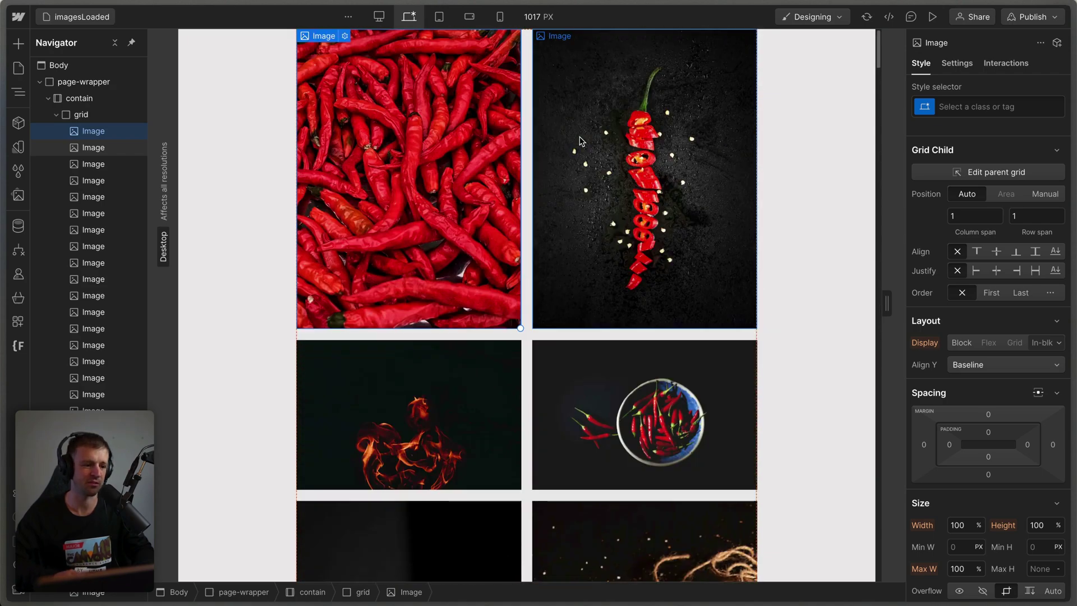
left_click(122, 85)
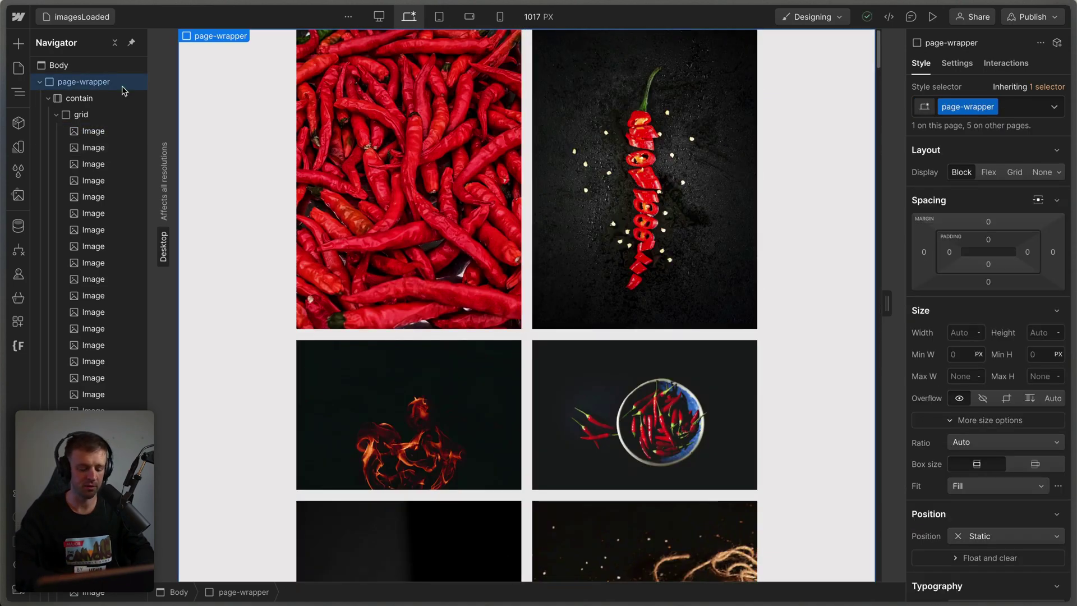
key("super+e")
type("div")
key("Return")
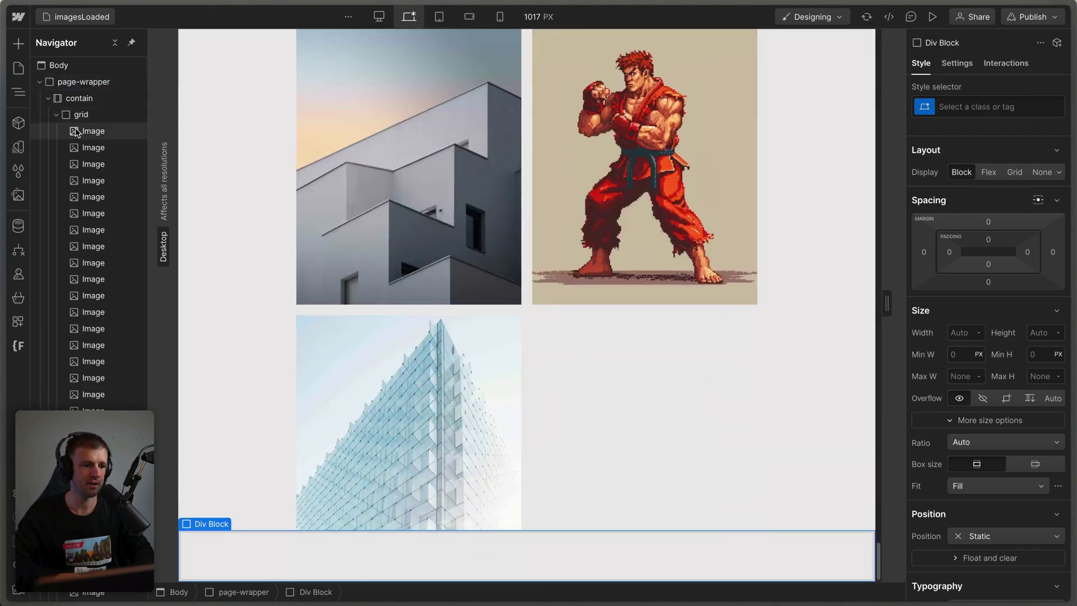
left_click(48, 98)
left_click_drag(79, 114, 60, 97)
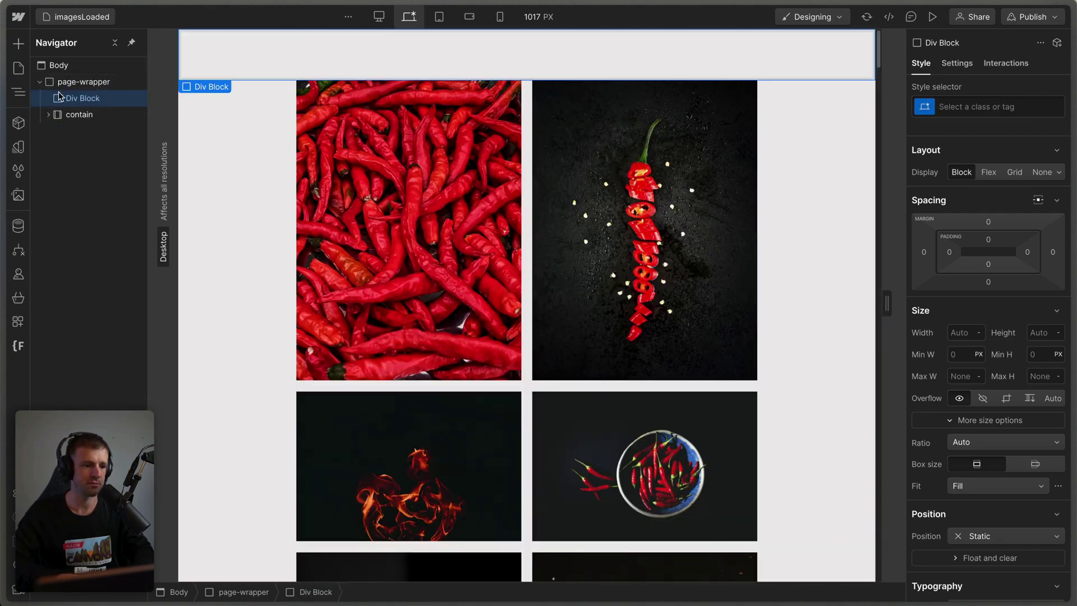
- Give the new div the class loader-wrap
left_click(962, 106)
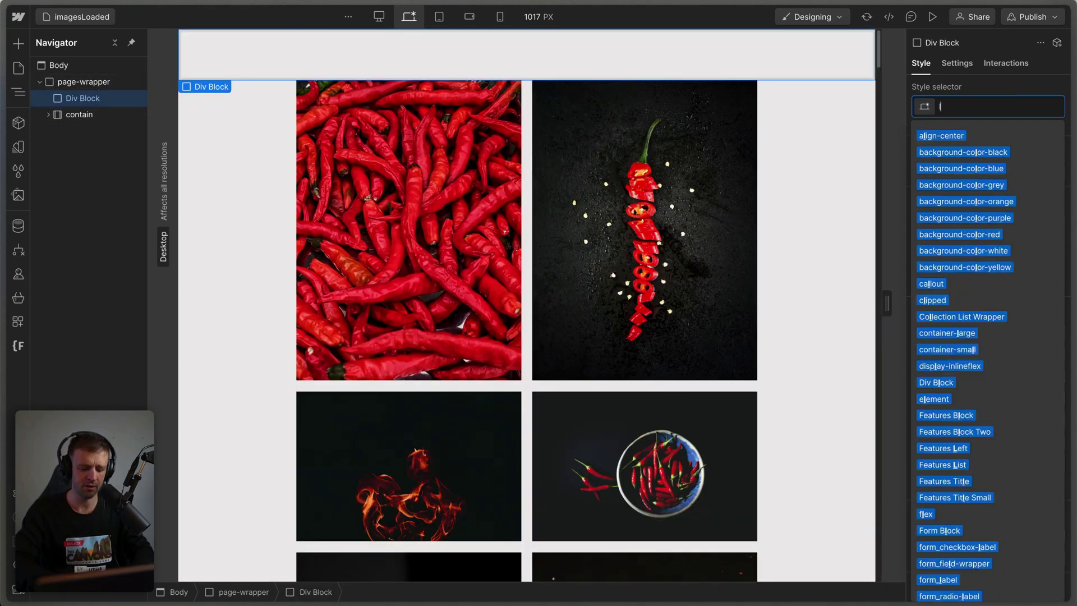
type("loader-wrap")
key("Return")
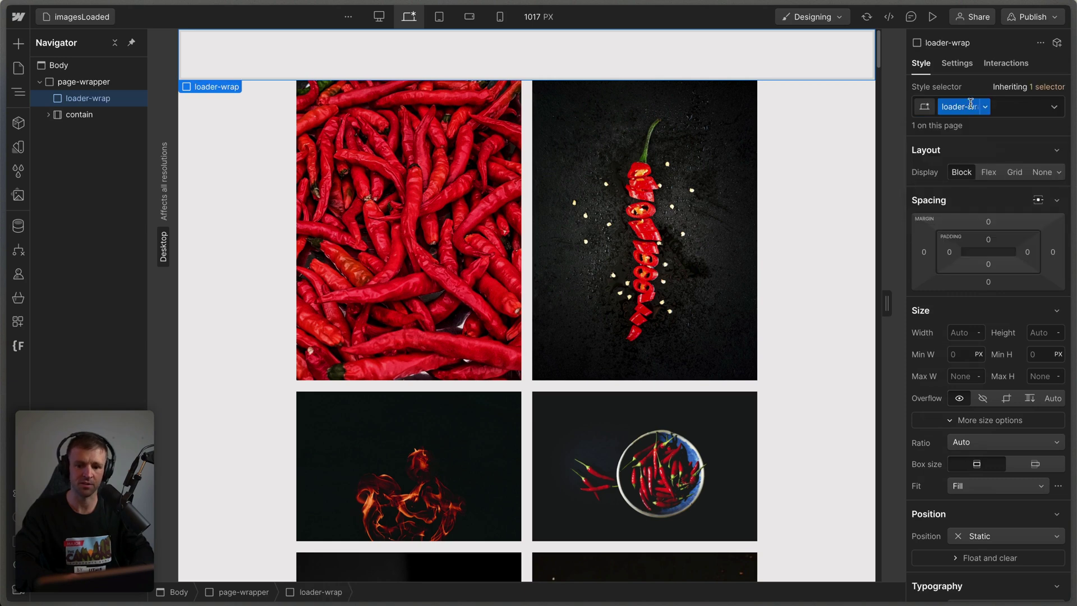
- Set loader-wrap's height to 100dvh and its position to fixed
left_click(1039, 333)
type("100dvh")
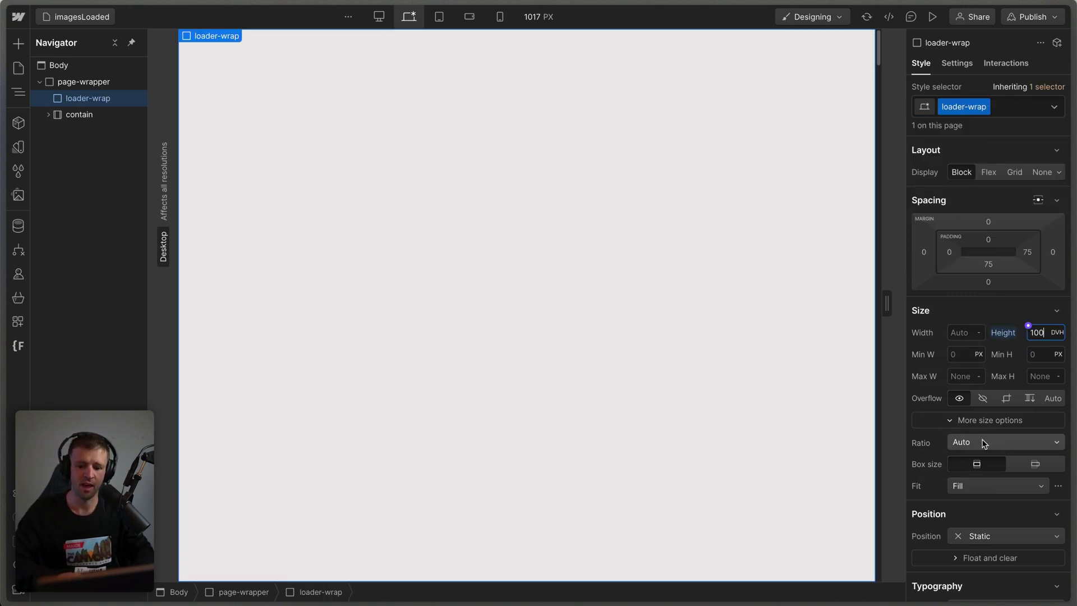
left_click(979, 534)
left_click(979, 515)
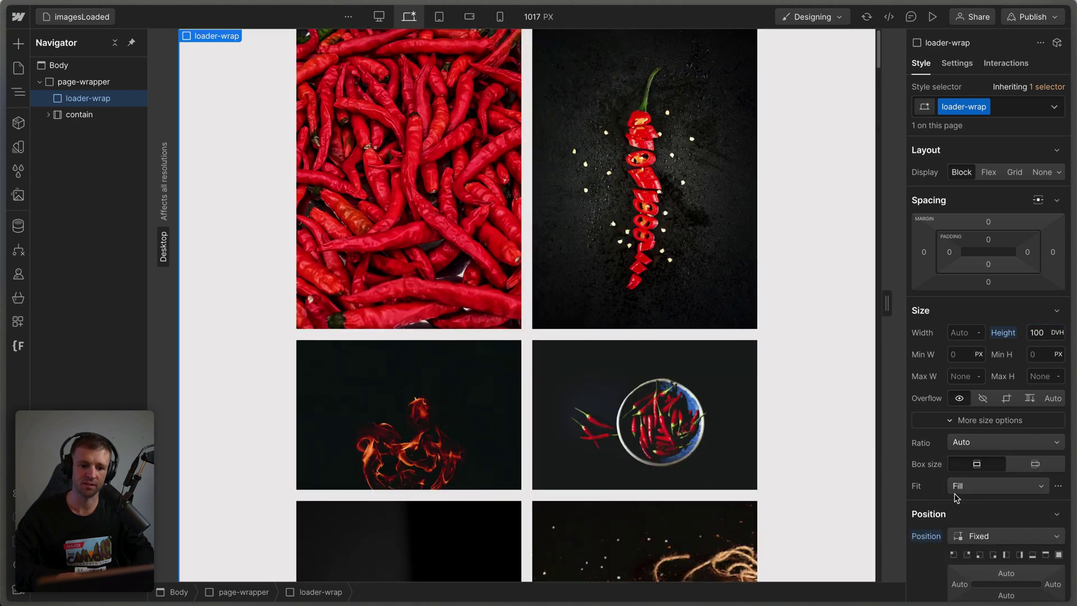
- Give loader-wrap a black background colour
scroll(977, 435, "down", 1)
scroll(977, 449, "down", 7)
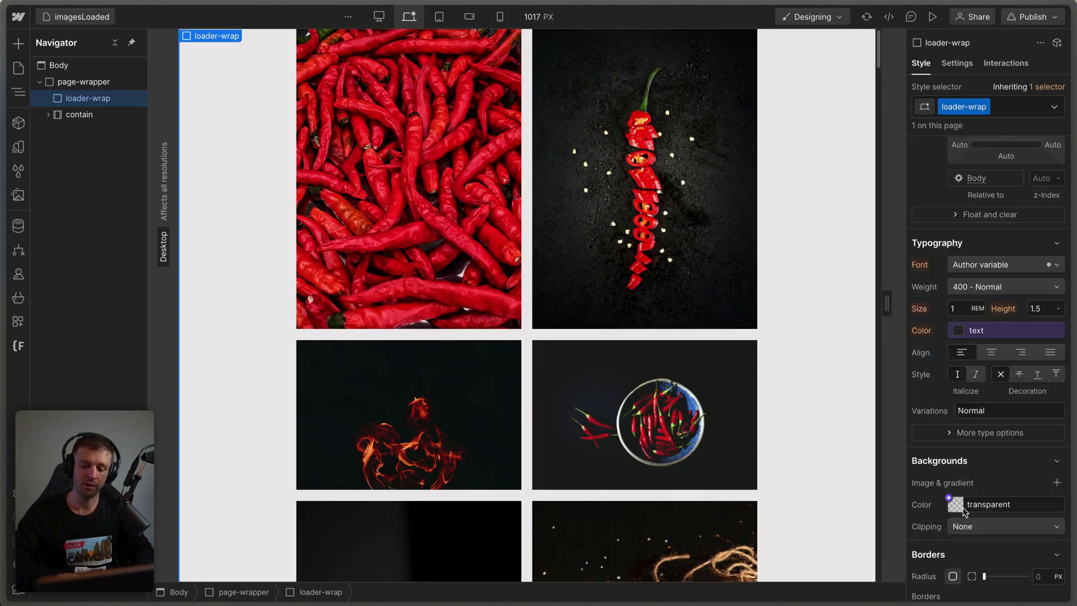
left_click(963, 512)
left_click(915, 413)
left_click(954, 284)
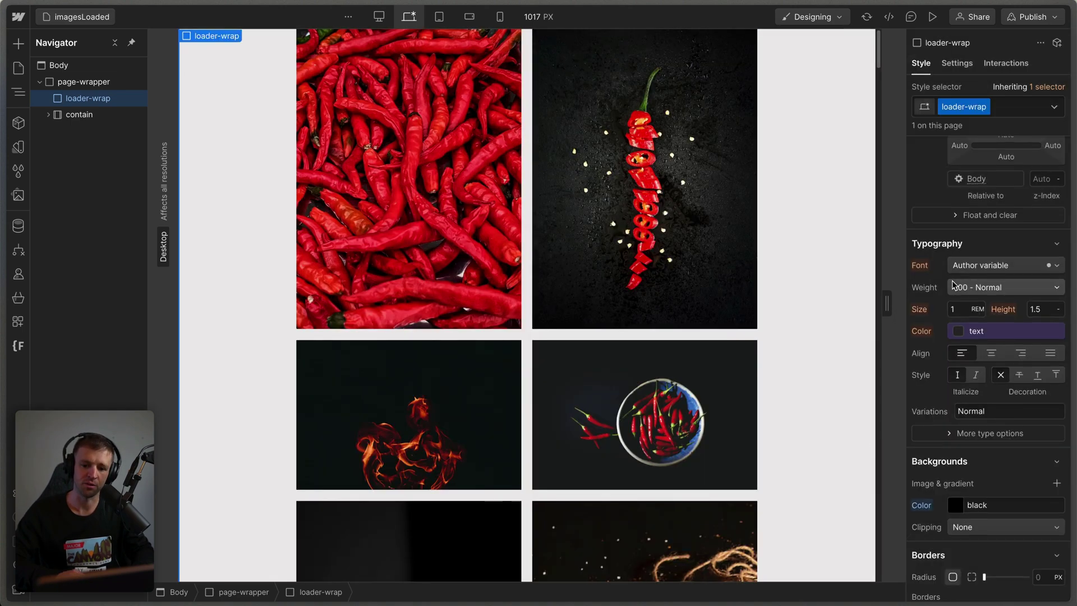
- Set loader-wrap width to 100% and use flex display centred on both axes
scroll(957, 278, "up", 6)
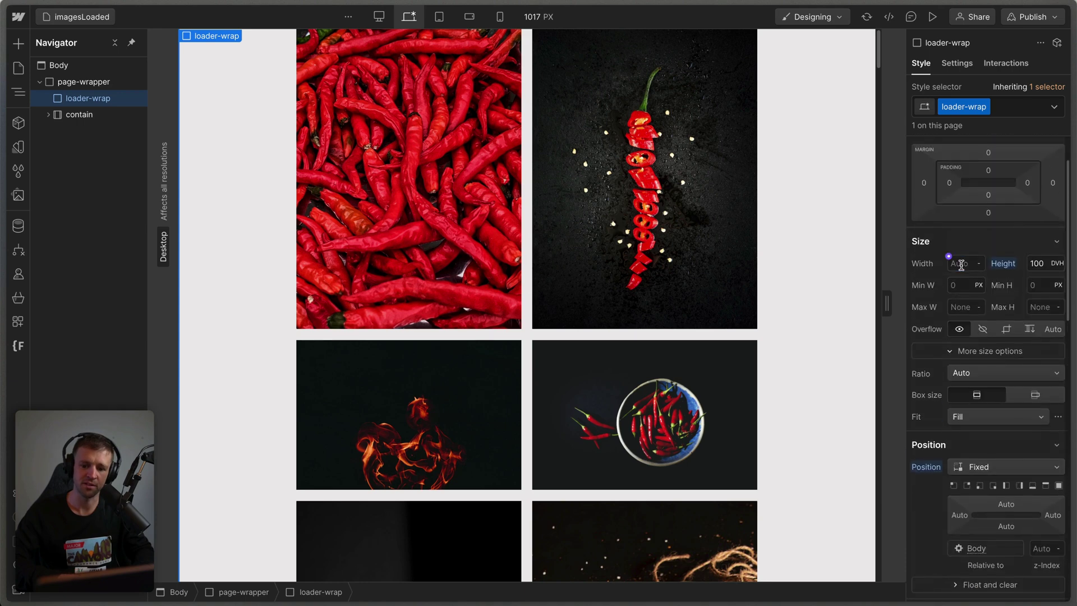
left_click(962, 265)
type("100%")
key("Return")
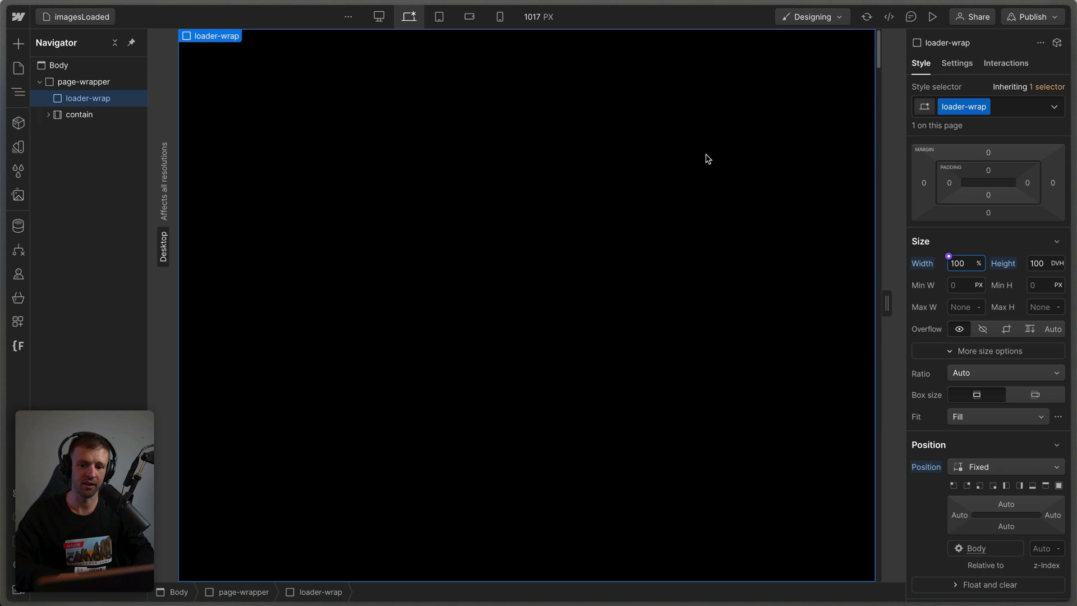
scroll(962, 240, "up", 1)
scroll(963, 240, "up", 2)
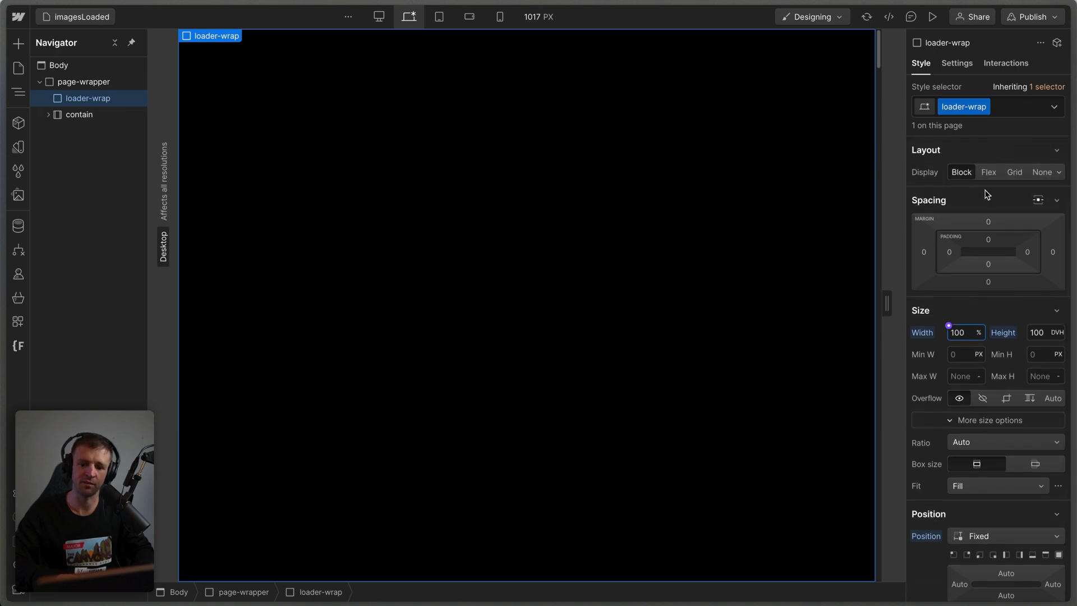
left_click(989, 172)
left_click(969, 229)
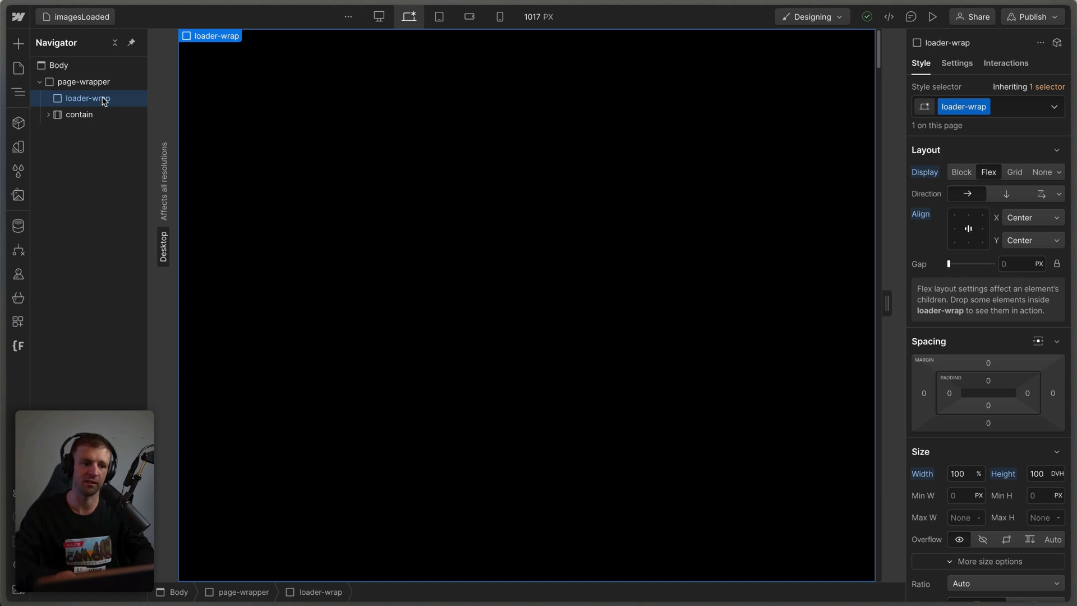
- Insert a Text Block into loader-wrap and clear its placeholder text
key("ctrl+k")
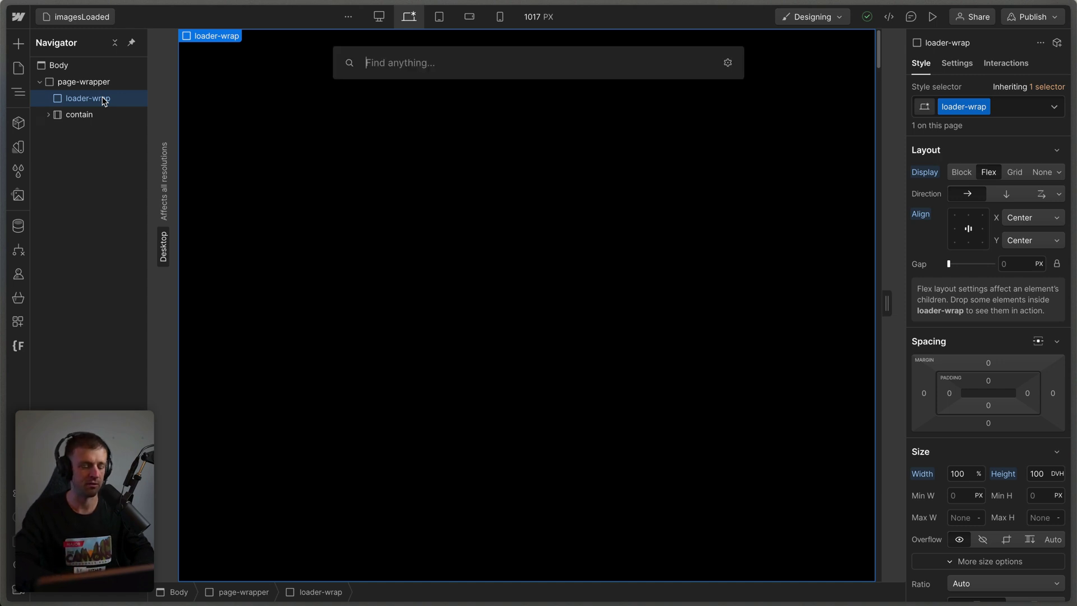
type("text")
key("Down")
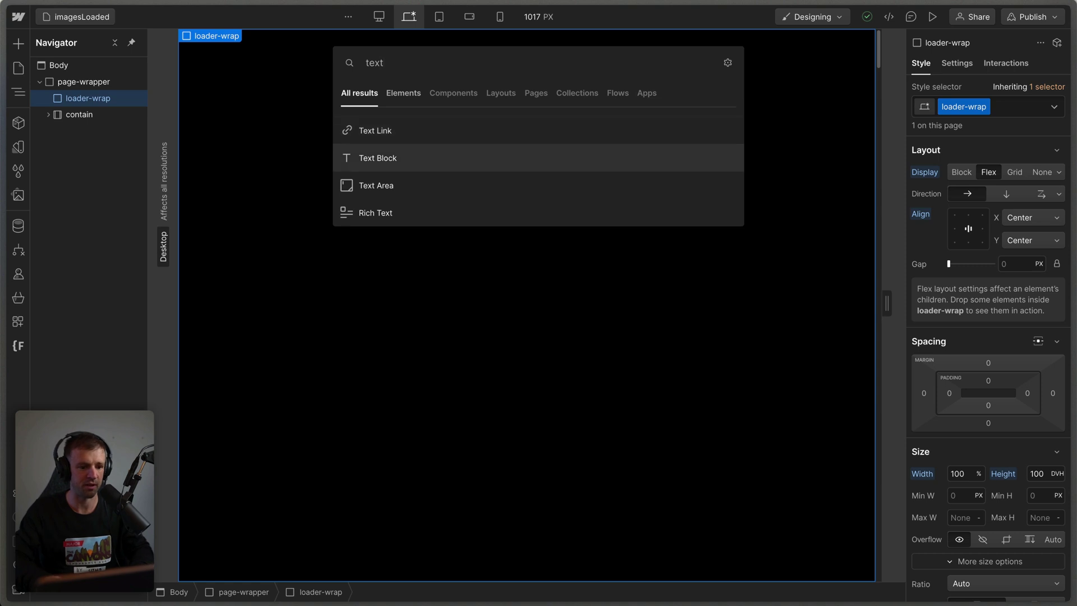
key("Return")
double_click(509, 308)
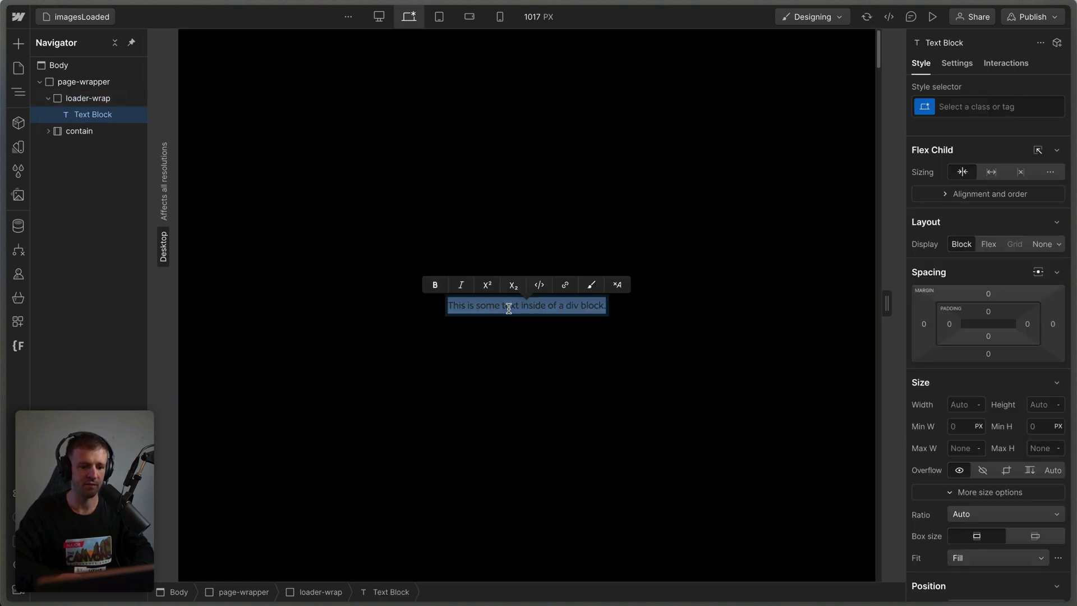
key("BackSpace")
key("Escape")
left_click(542, 319)
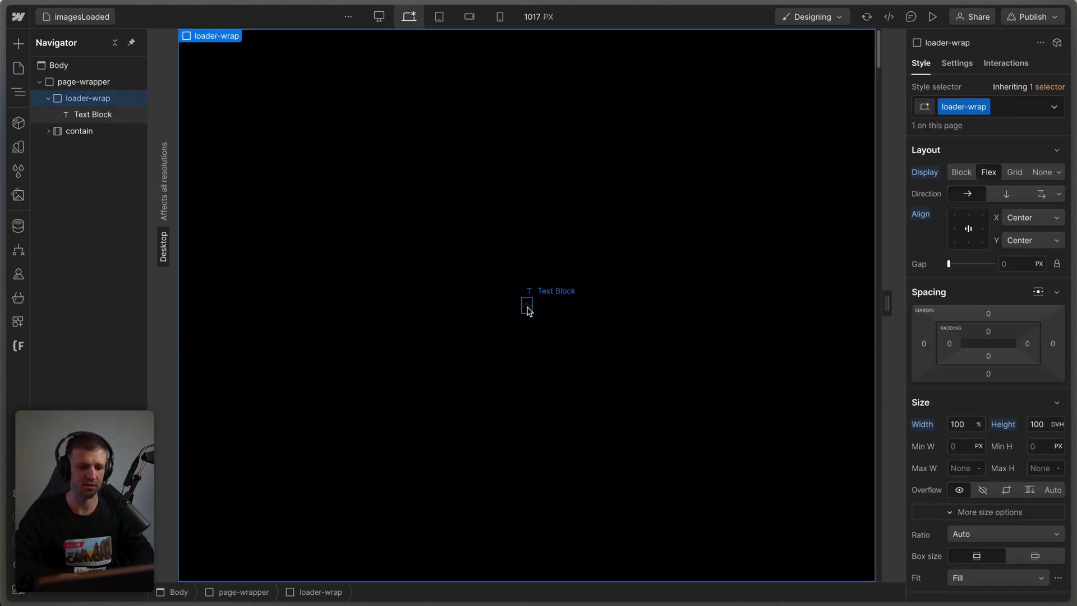
left_click(526, 307)
- Give the text block the class loader-percentage
left_click(1005, 105)
type("loader-t")
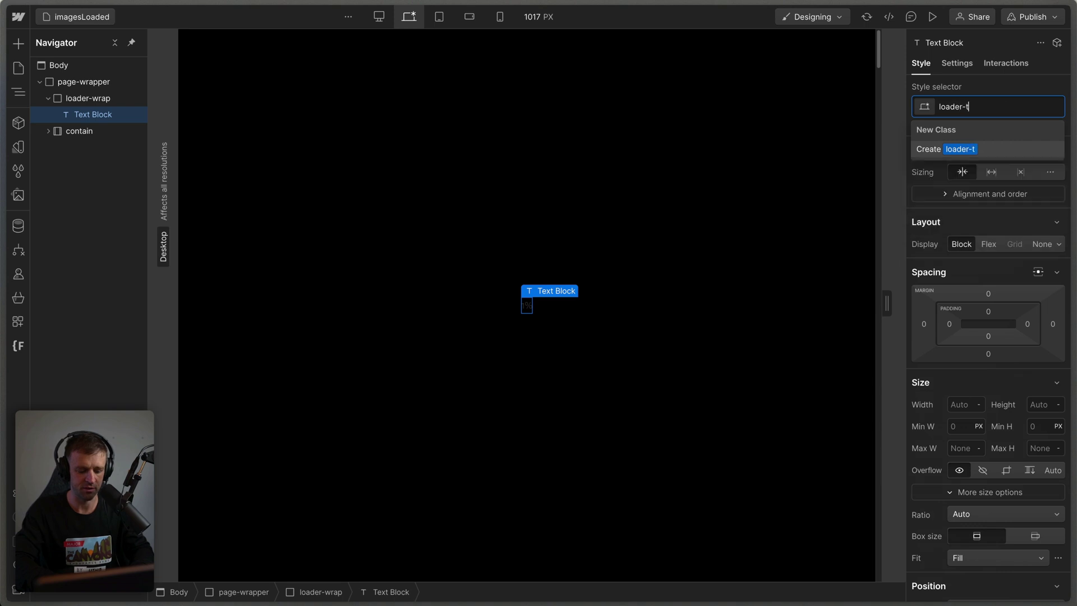
key("BackSpace")
key("BackSpace")
key("BackSpace")
key("BackSpace")
key("BackSpace")
key("BackSpace")
key("BackSpace")
key("BackSpace")
type("loader-text")
key("Return")
double_click(964, 108)
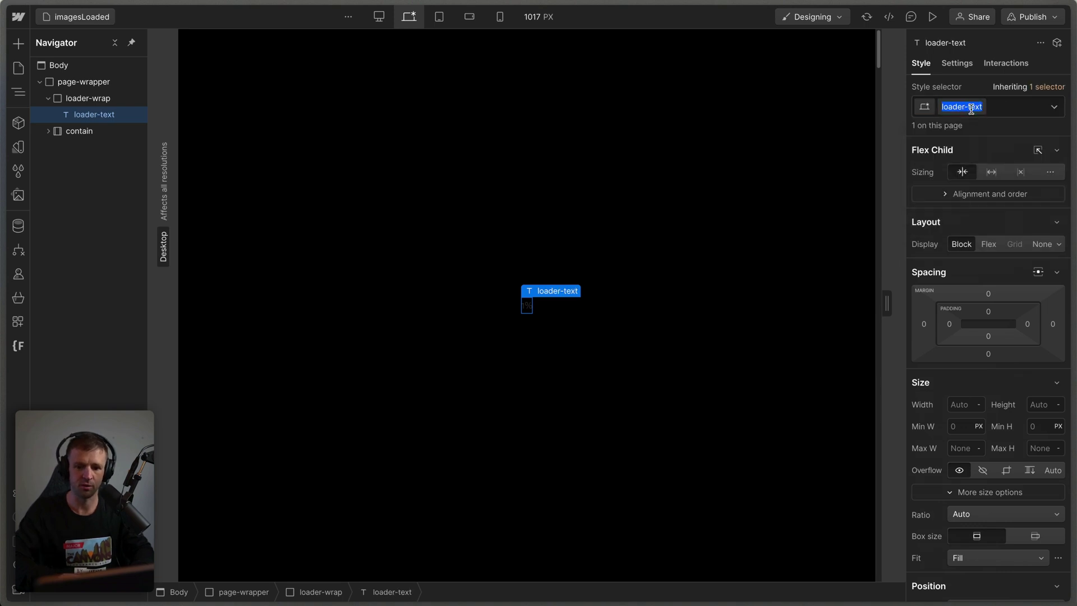
key("BackSpace")
key("BackSpace")
key("BackSpace")
key("BackSpace")
type("percen")
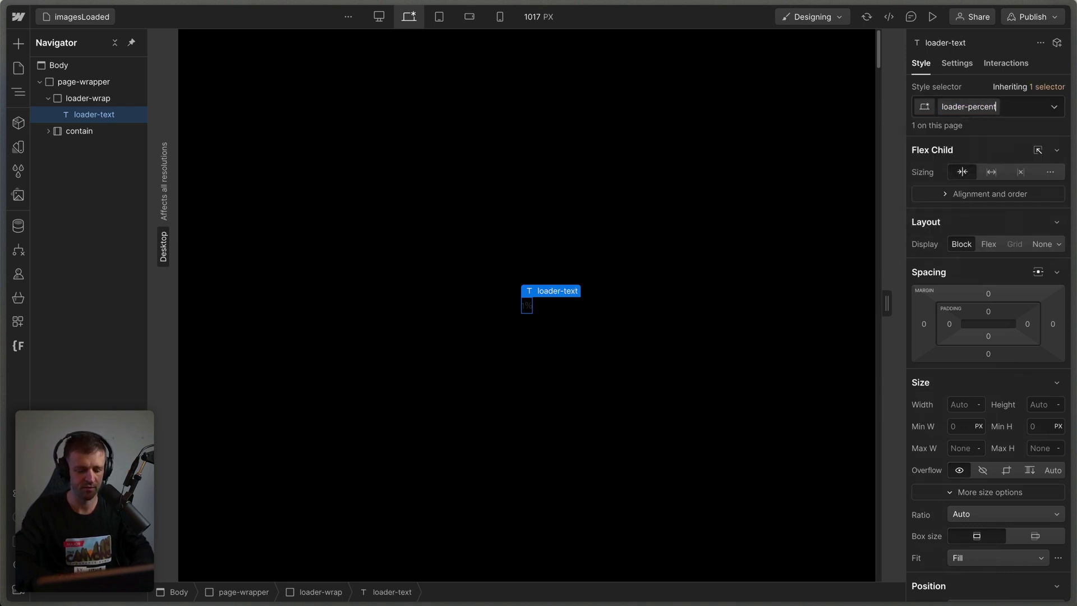
type("tage")
key("Return")
- Style loader-percentage with 10 rem size, primary colour and line height 1
scroll(962, 249, "down", 5)
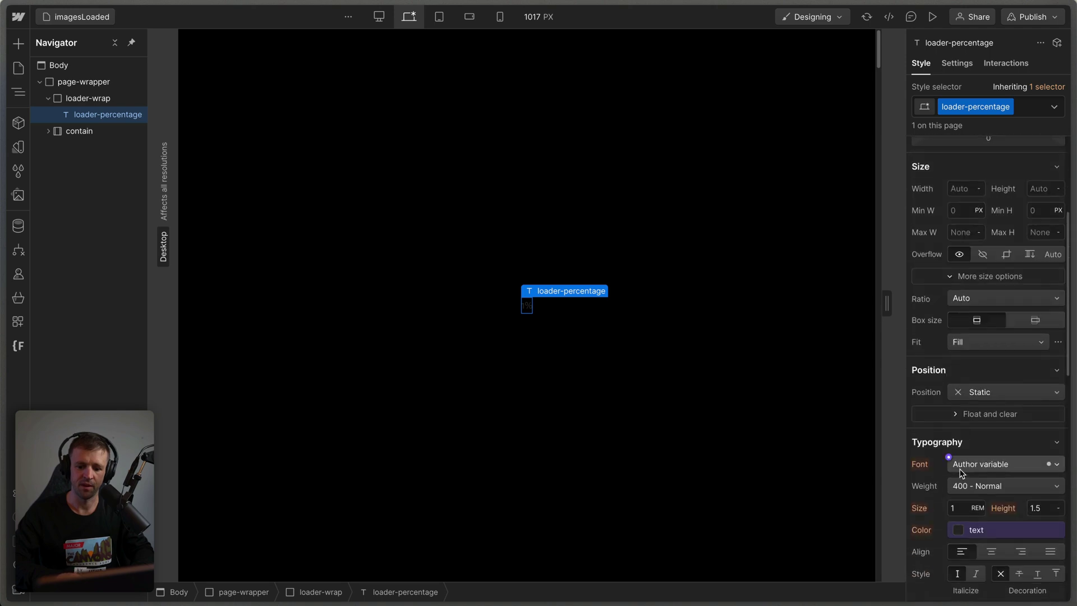
left_click(960, 509)
type("10")
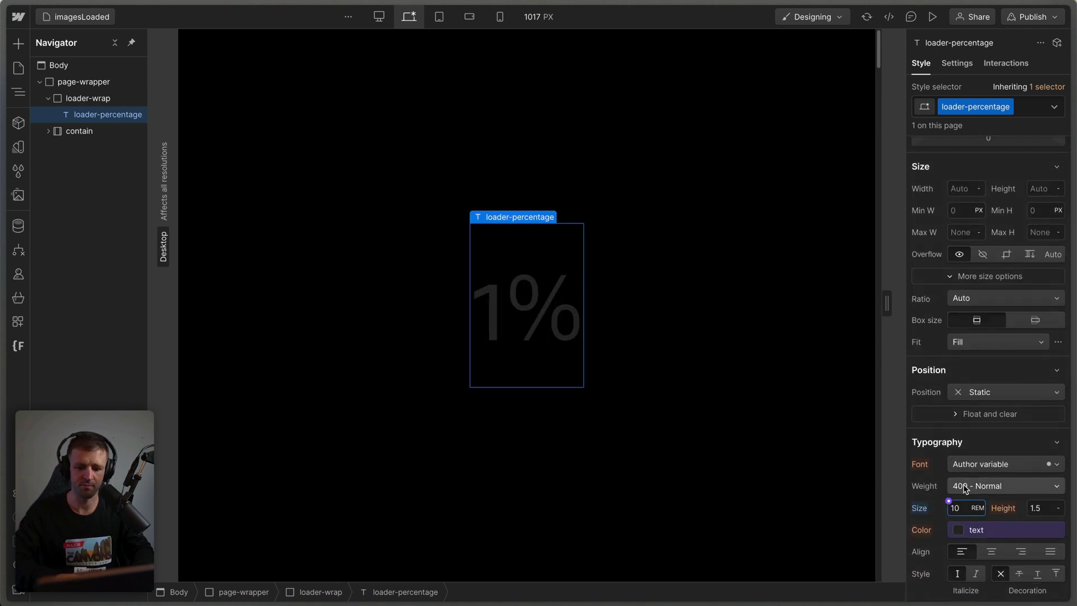
scroll(970, 454, "down", 2)
scroll(971, 454, "down", 1)
left_click(966, 399)
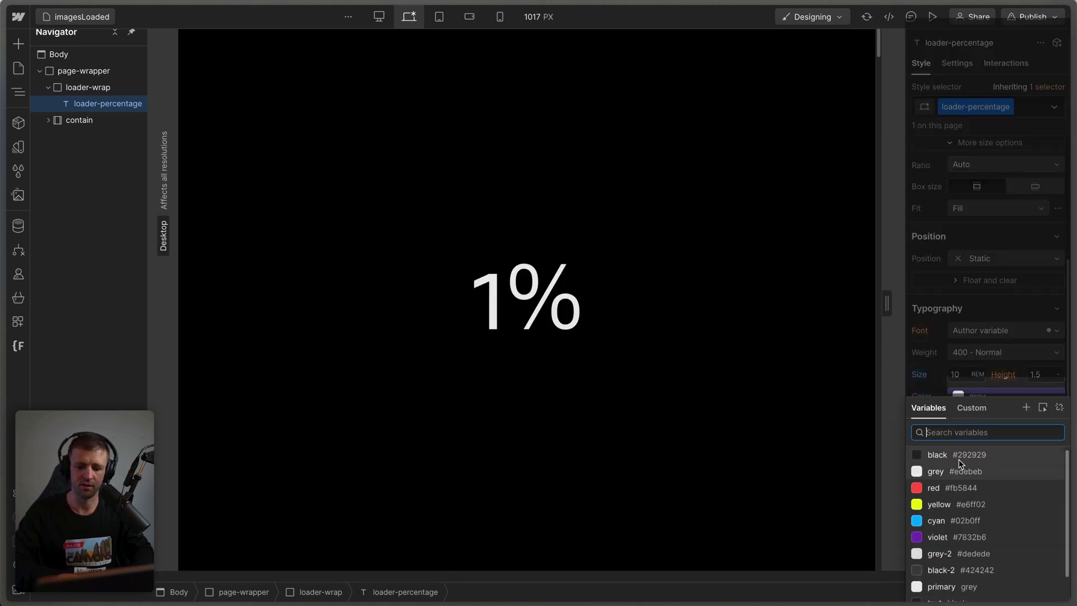
left_click(945, 588)
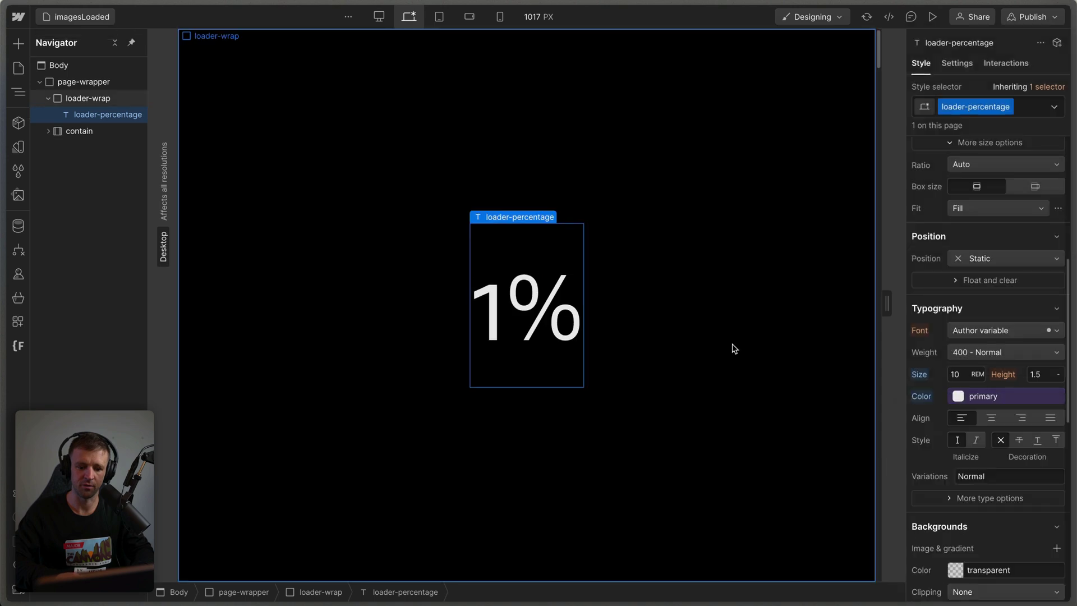
left_click(1044, 375)
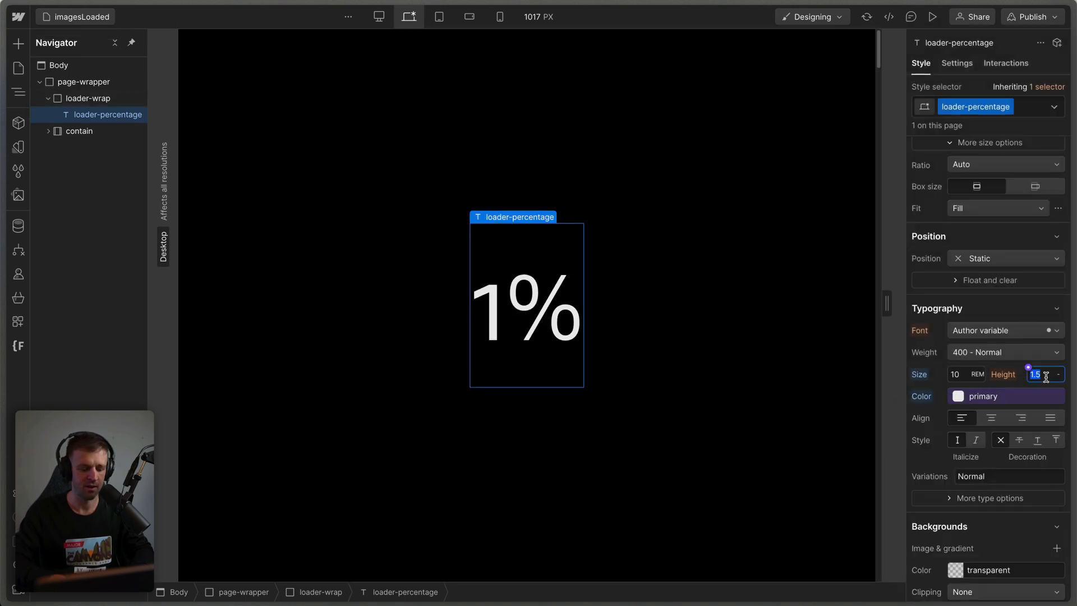
type("1")
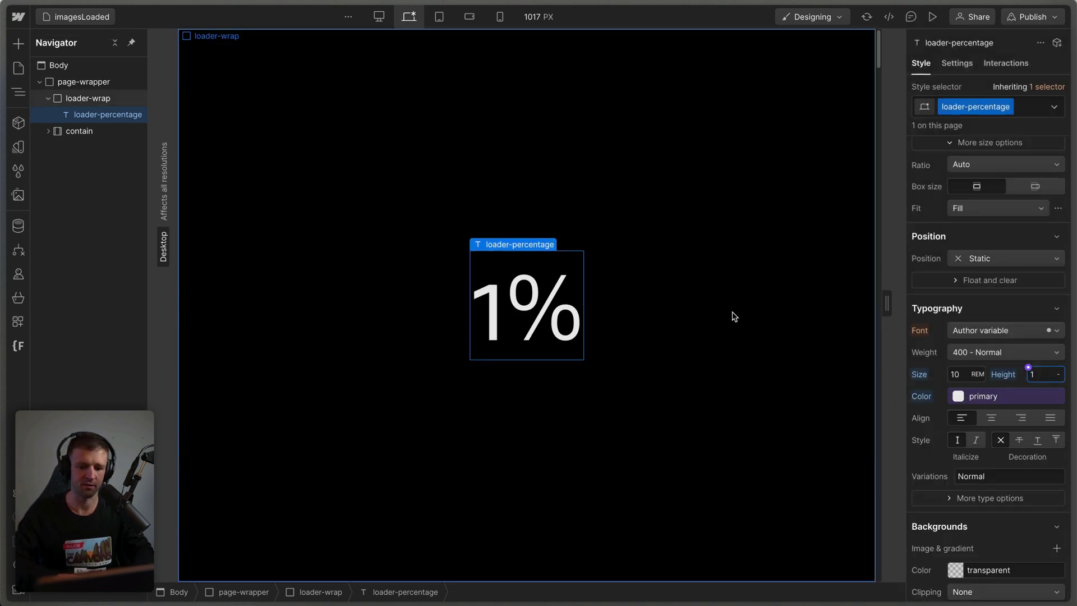
- Add a Div Block with class progress-bar inside loader-wrap
left_click(99, 104)
key("super+e")
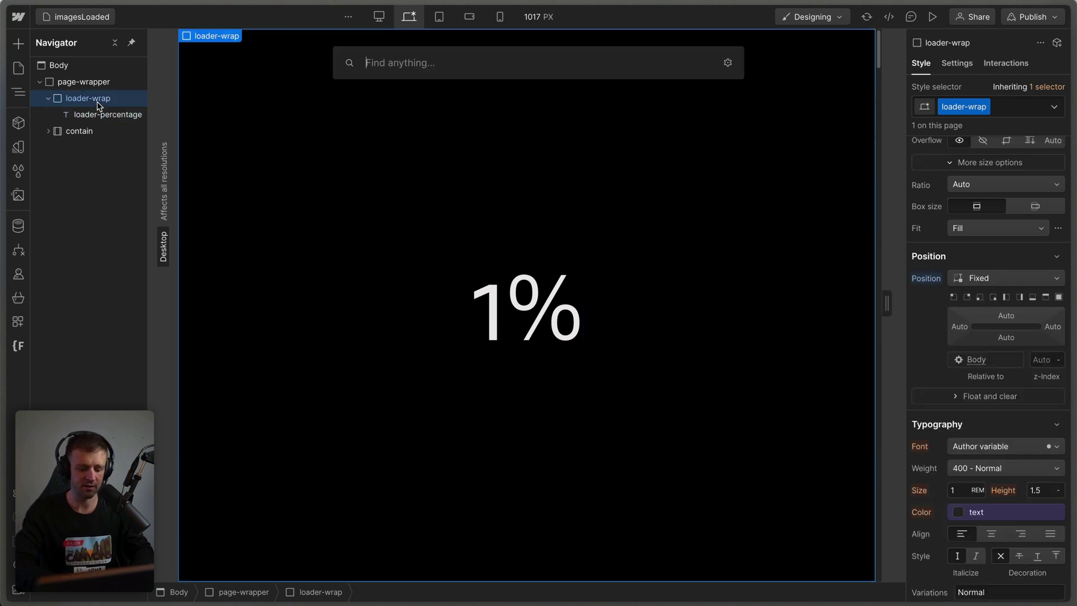
type("div")
key("Return")
key("super+Return")
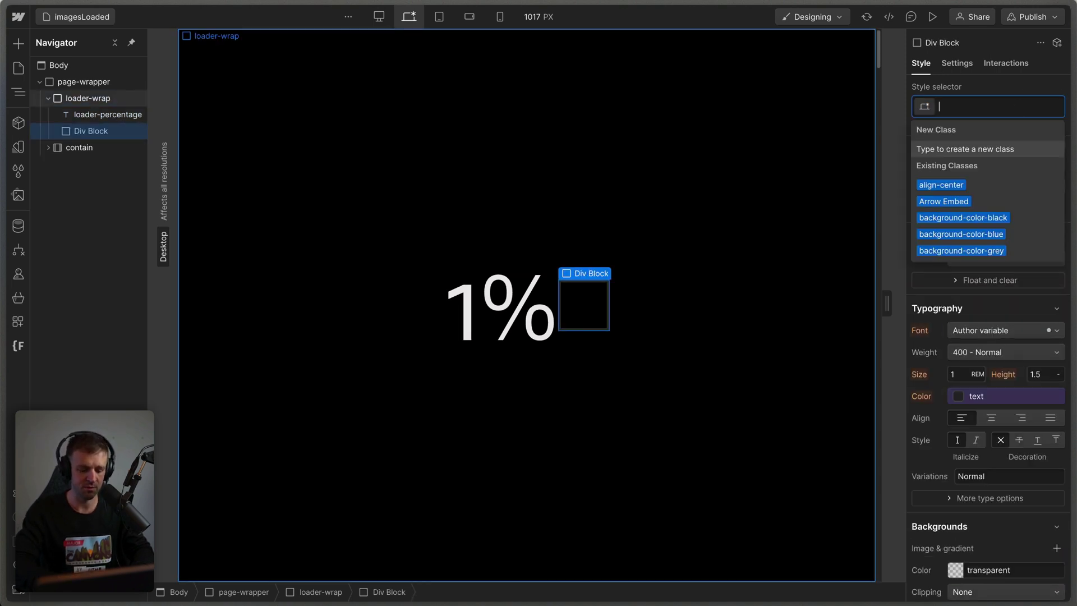
type("progress-bar")
key("Return")
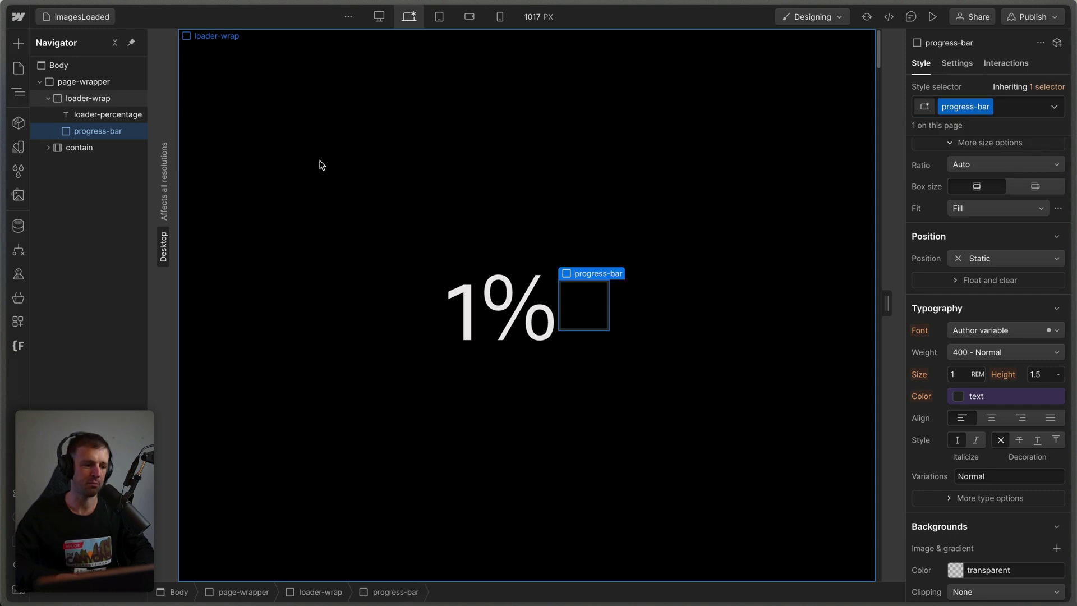
- Set loader-wrap's flex direction to vertical and progress-bar's width to 100%
left_click(96, 99)
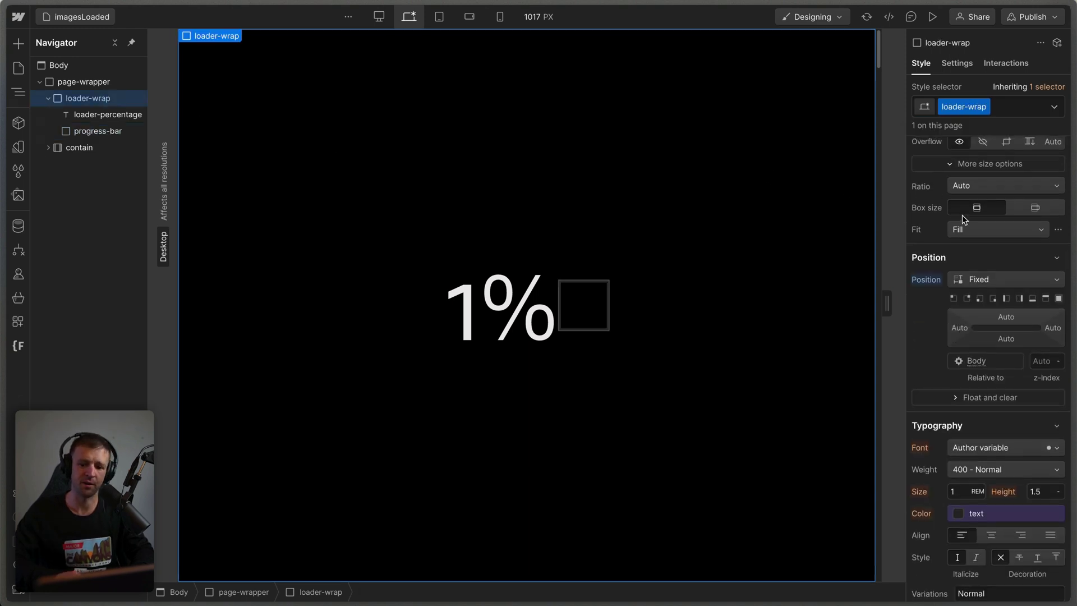
scroll(962, 213, "up", 6)
left_click(1003, 194)
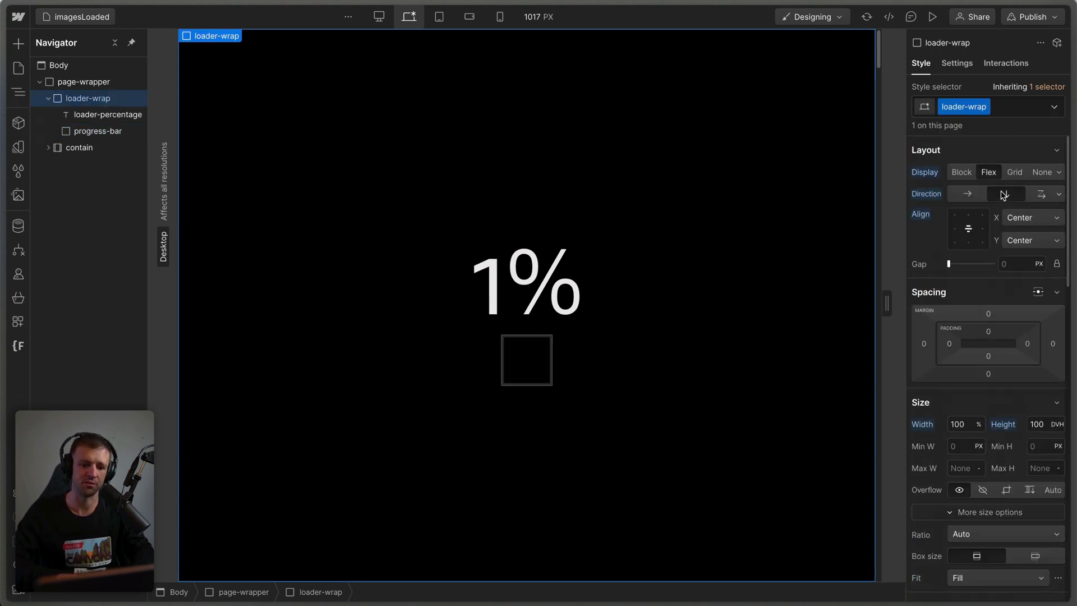
left_click(533, 367)
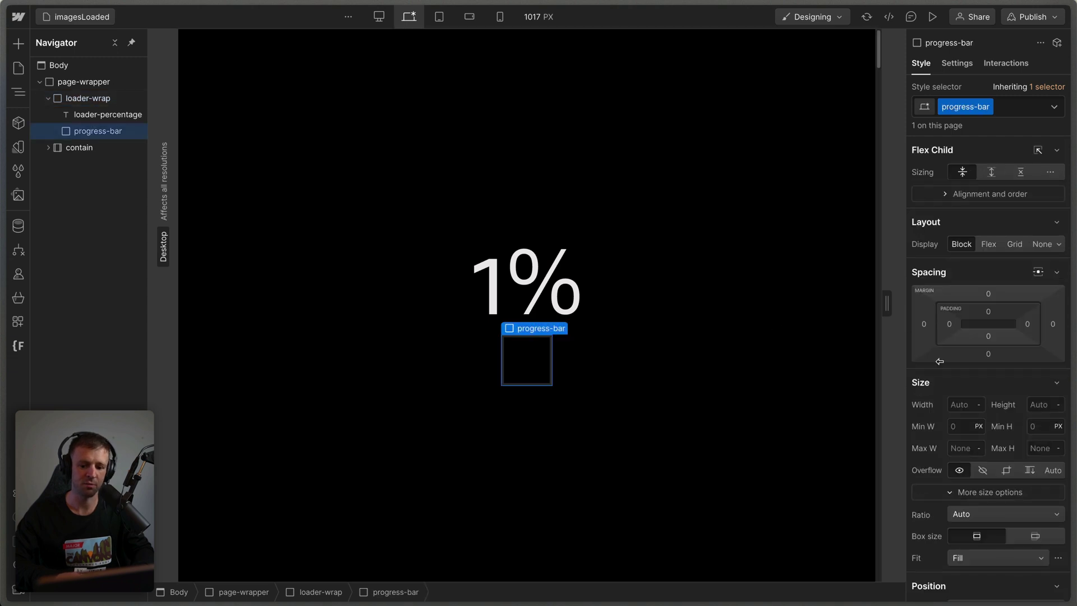
left_click(968, 405)
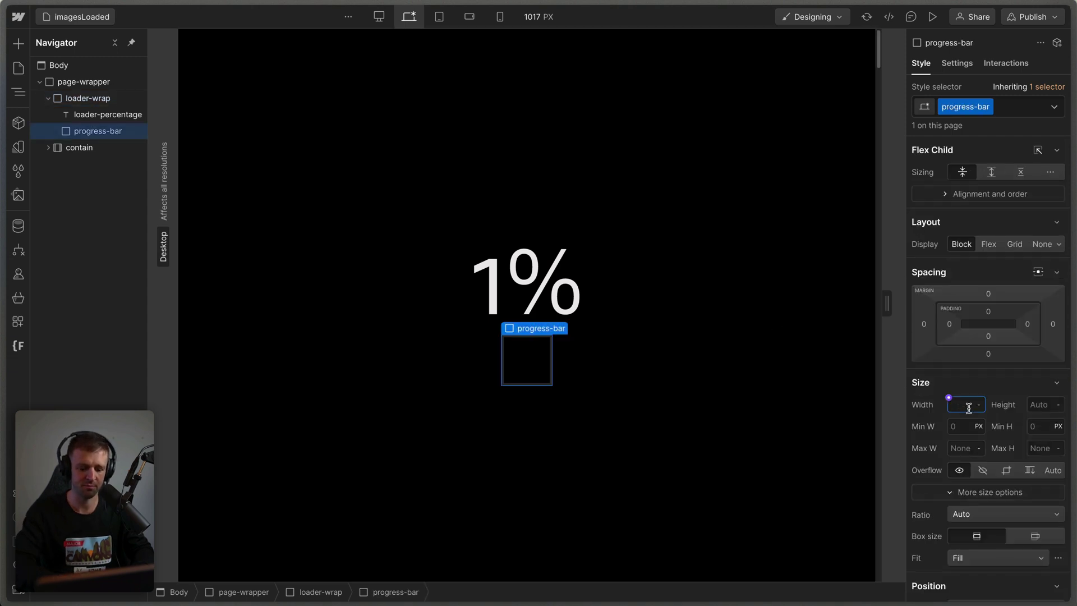
type("100%")
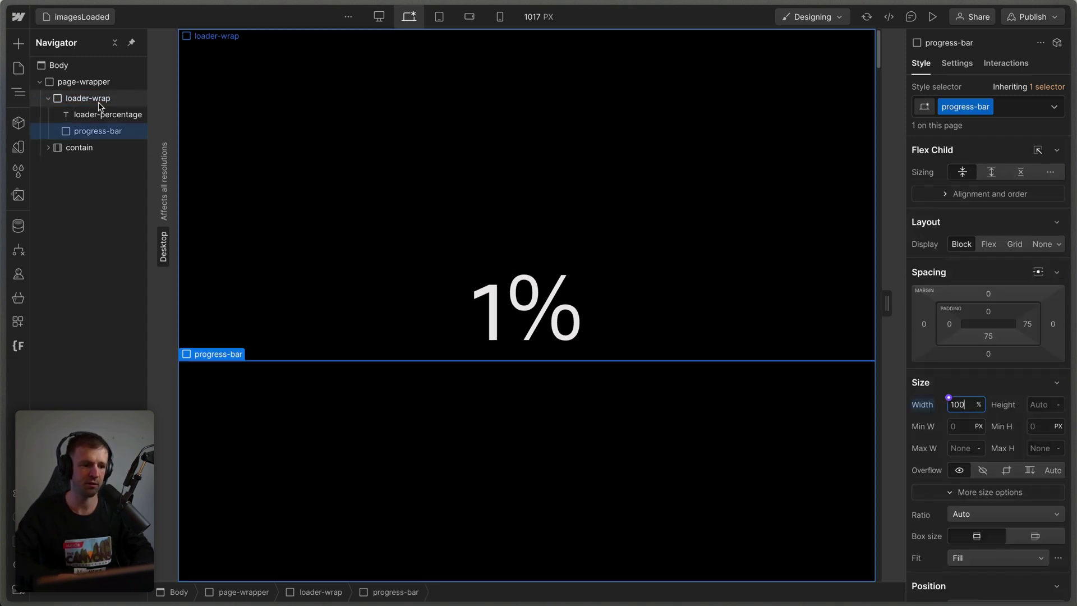
- Pad loader-wrap 4rem on all sides
left_click(99, 103)
left_click(951, 346)
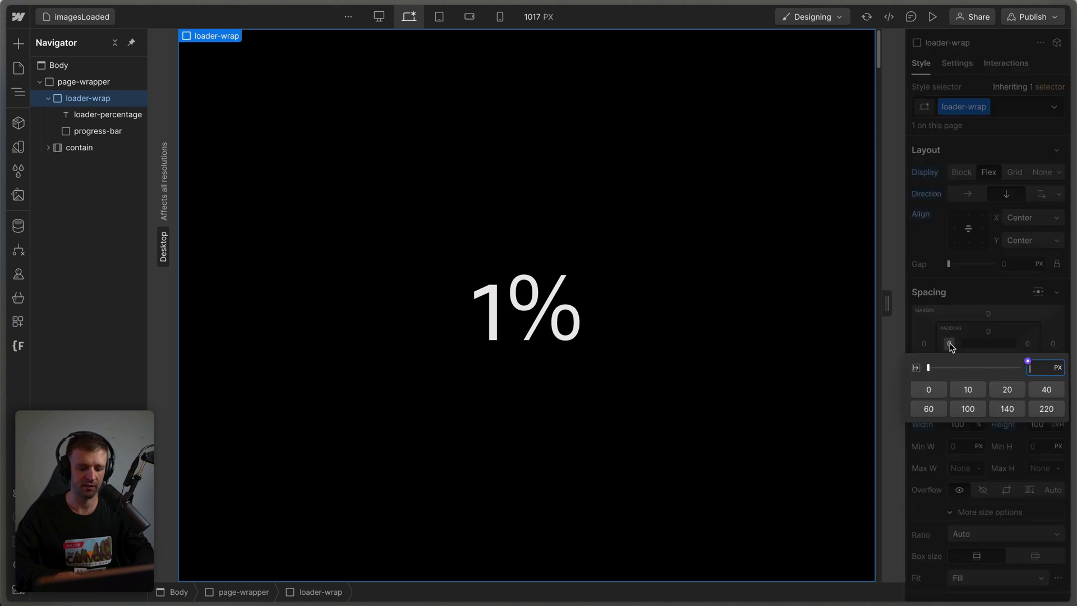
left_click(1033, 365, "shift")
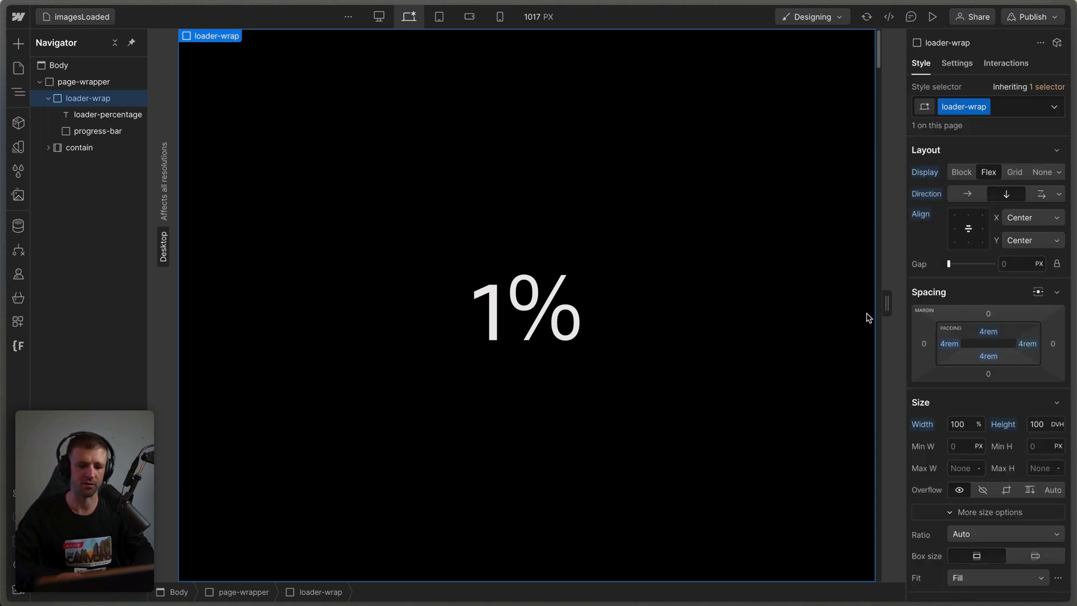
left_click(73, 132)
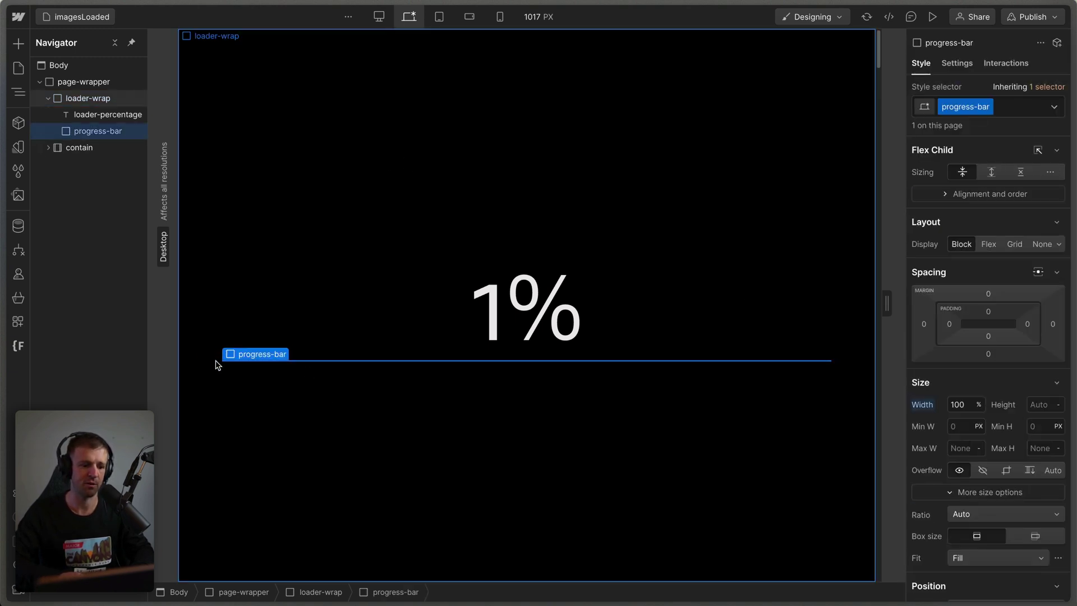
- Set the progress bar's height to 1 rem
scroll(944, 391, "down", 1)
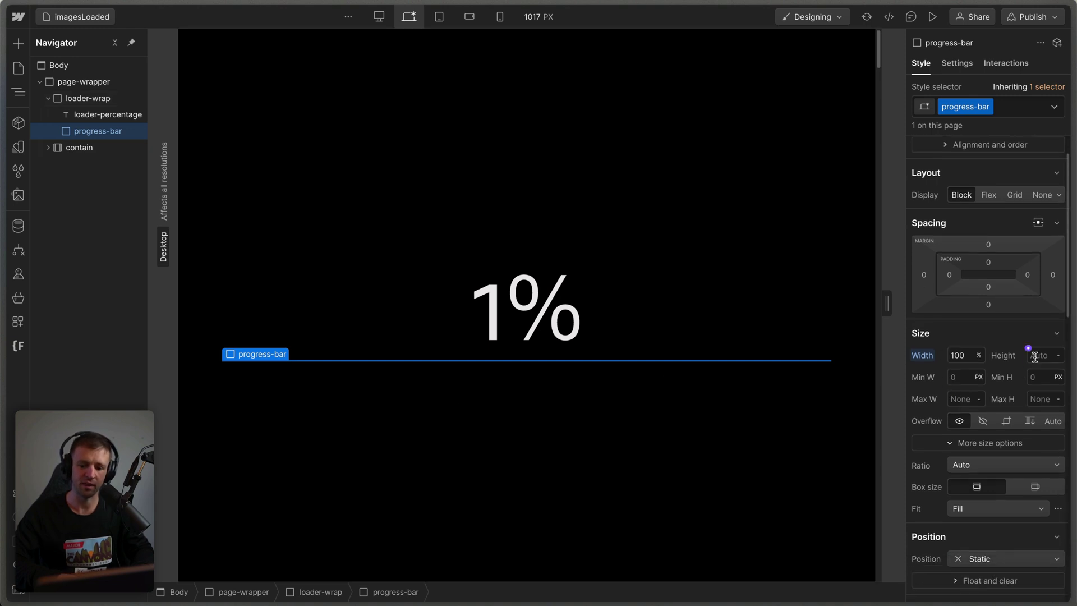
left_click(1034, 357)
type("10rem")
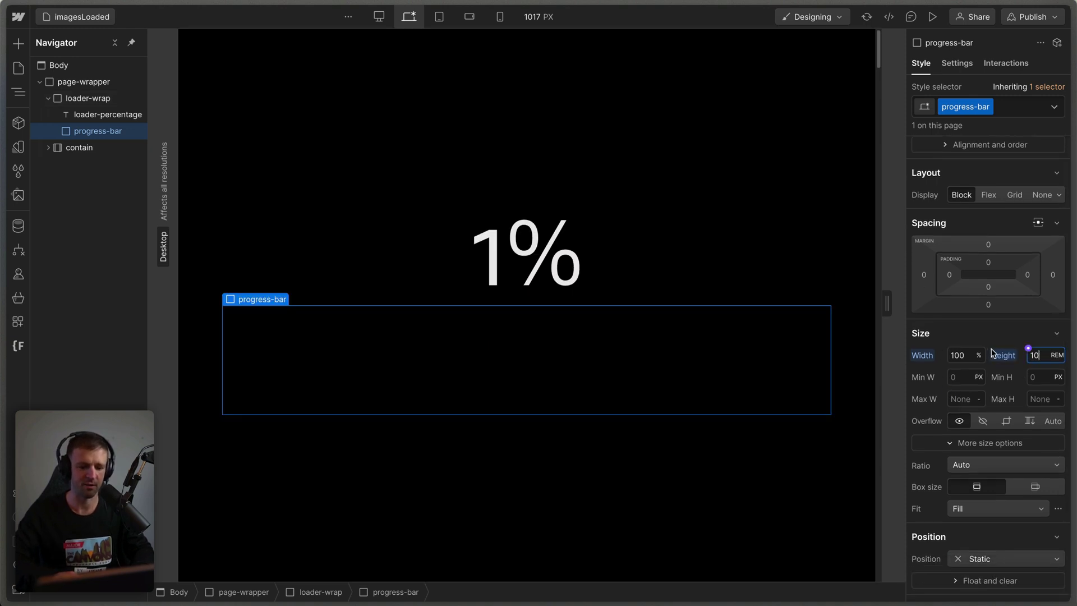
key("BackSpace")
key("BackSpace")
type("3")
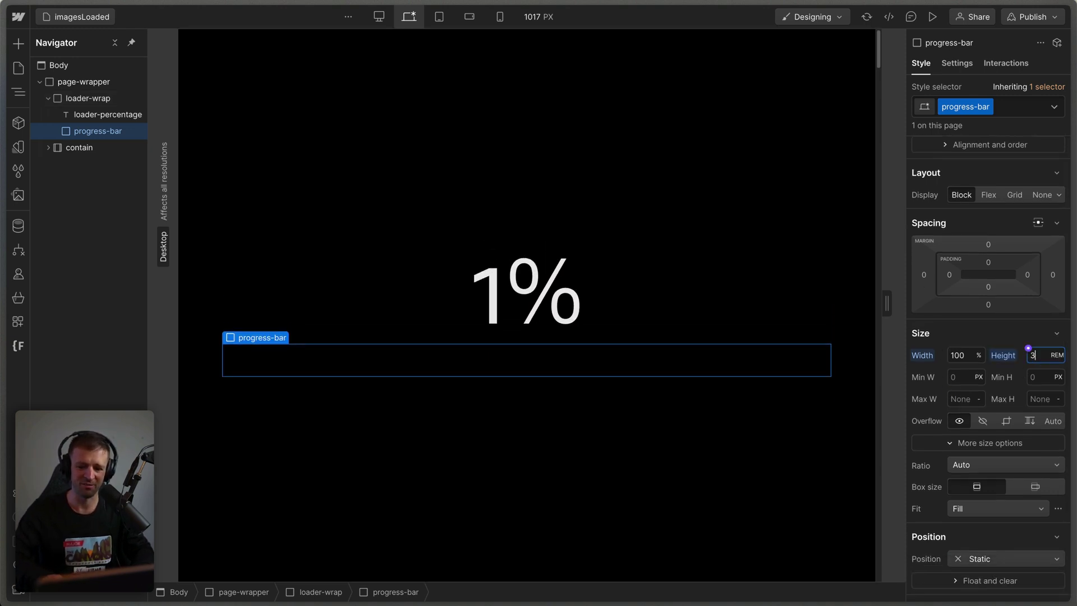
scroll(1020, 388, "down", 7)
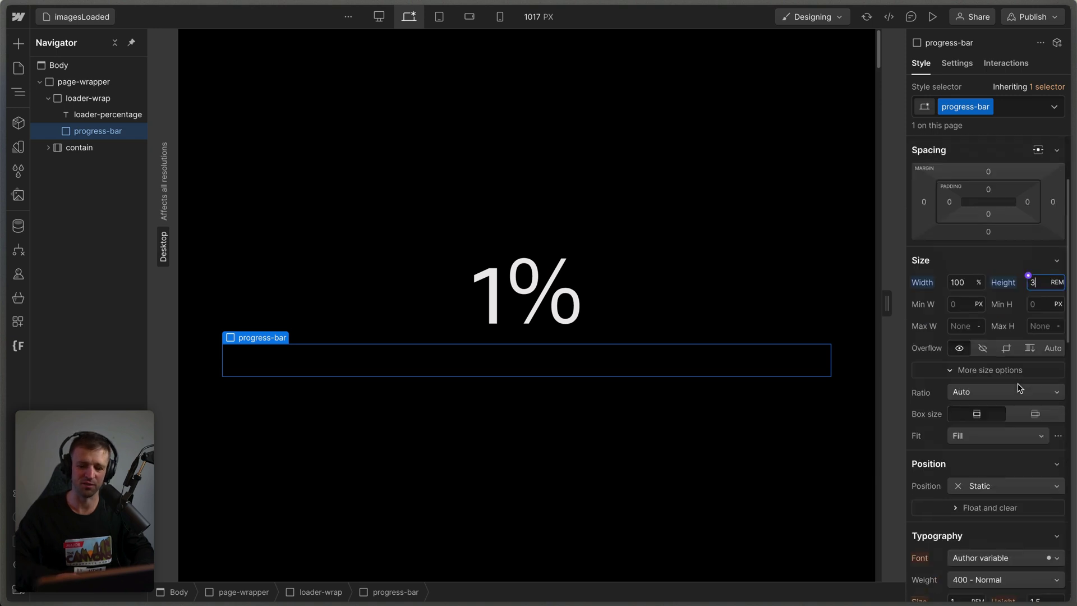
scroll(1020, 387, "up", 4)
scroll(1018, 382, "up", 1)
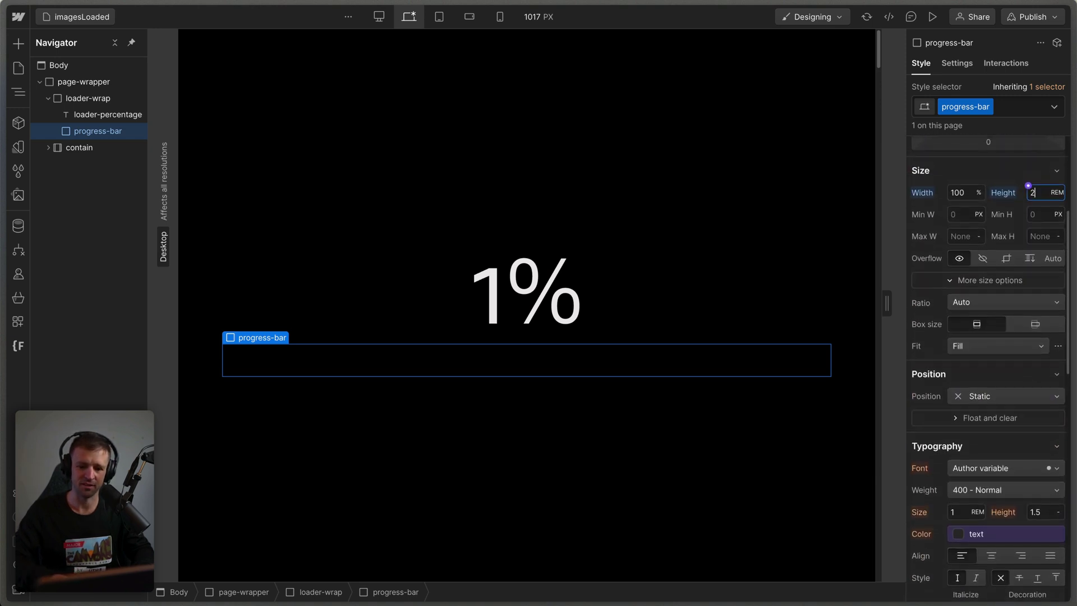
key("BackSpace")
type("1")
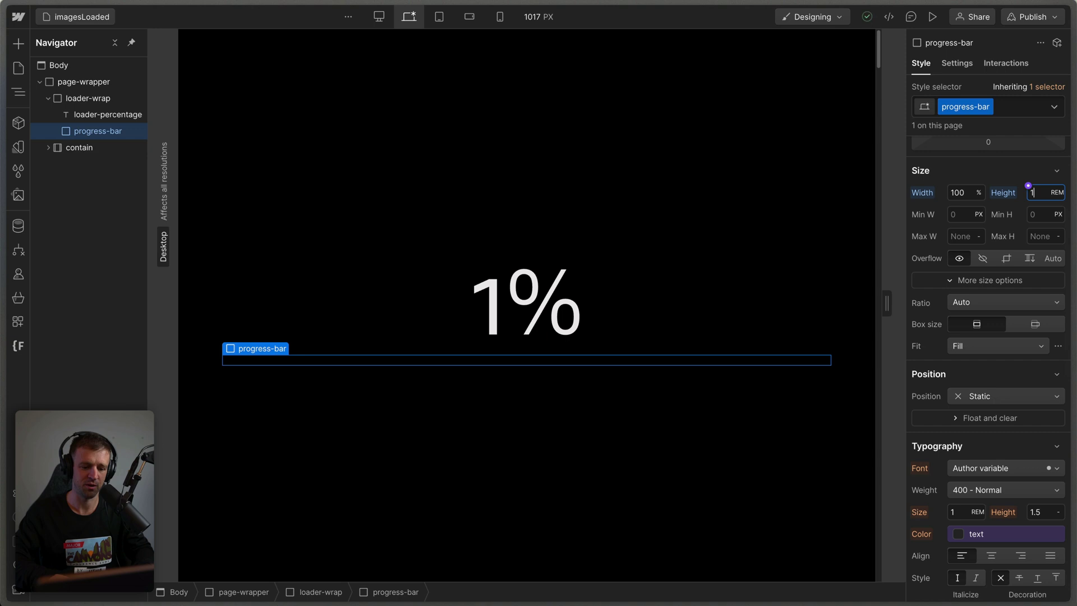
- Give the progress bar a white background colour
scroll(976, 451, "down", 8)
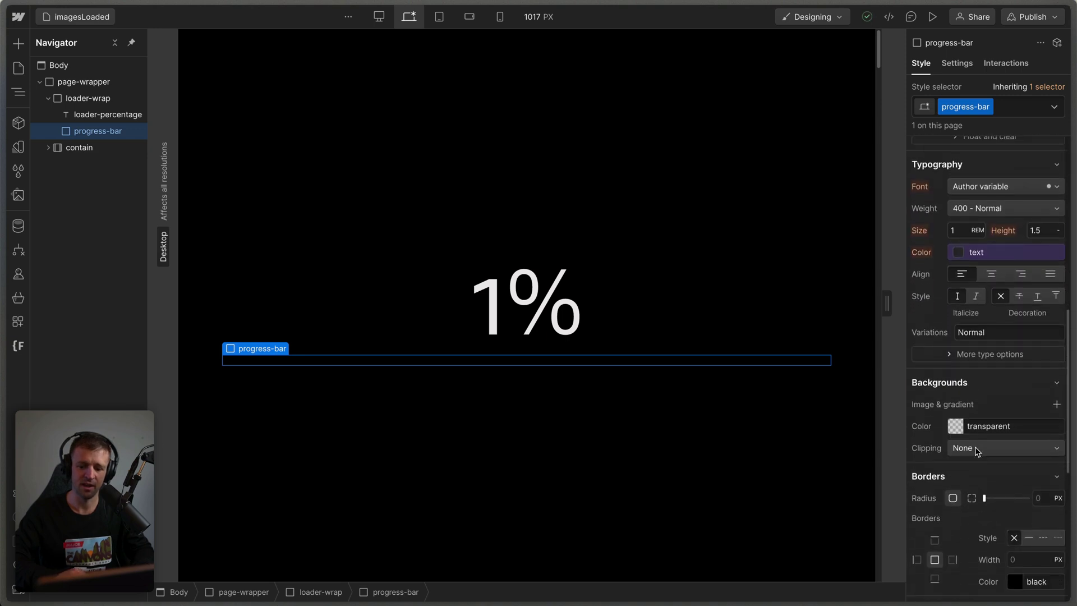
left_click(960, 434)
left_click_drag(938, 320, 910, 228)
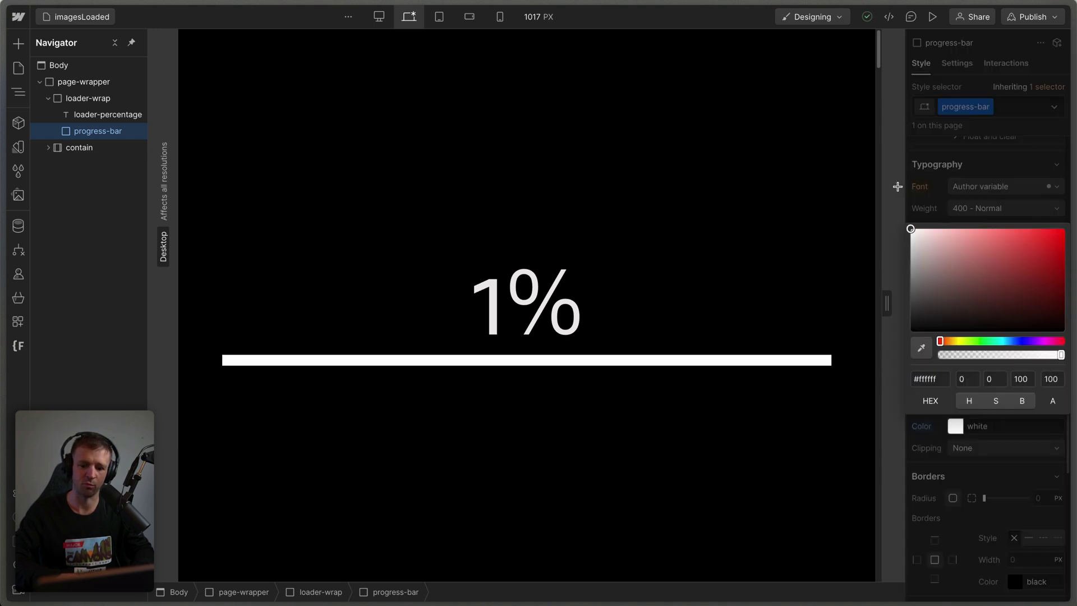
left_click(913, 198)
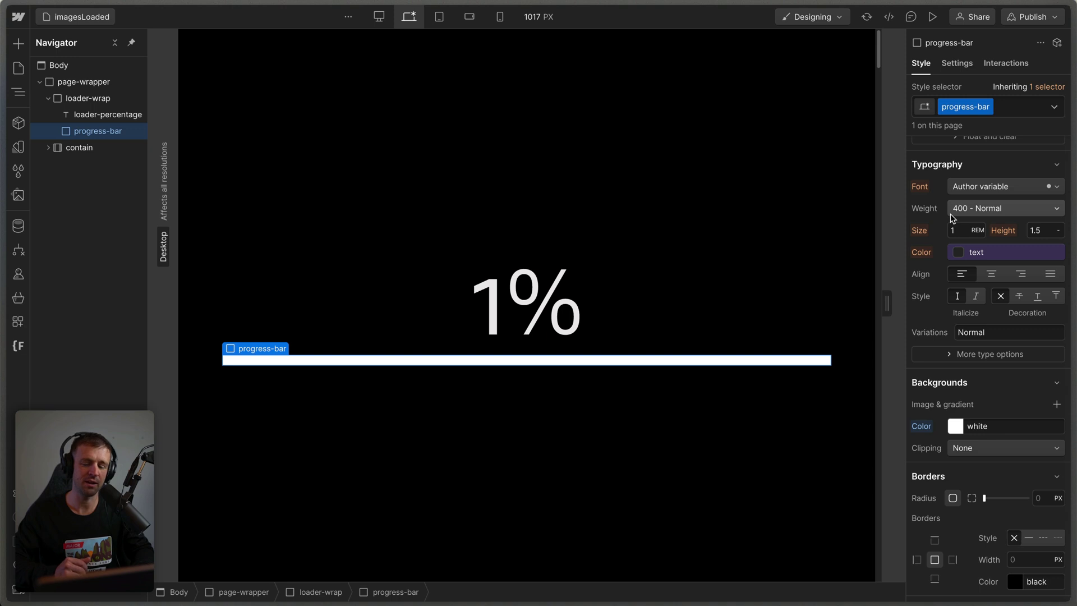
- Add a scale transform to the progress bar with unlinked axes and X at 0
scroll(951, 218, "down", 10)
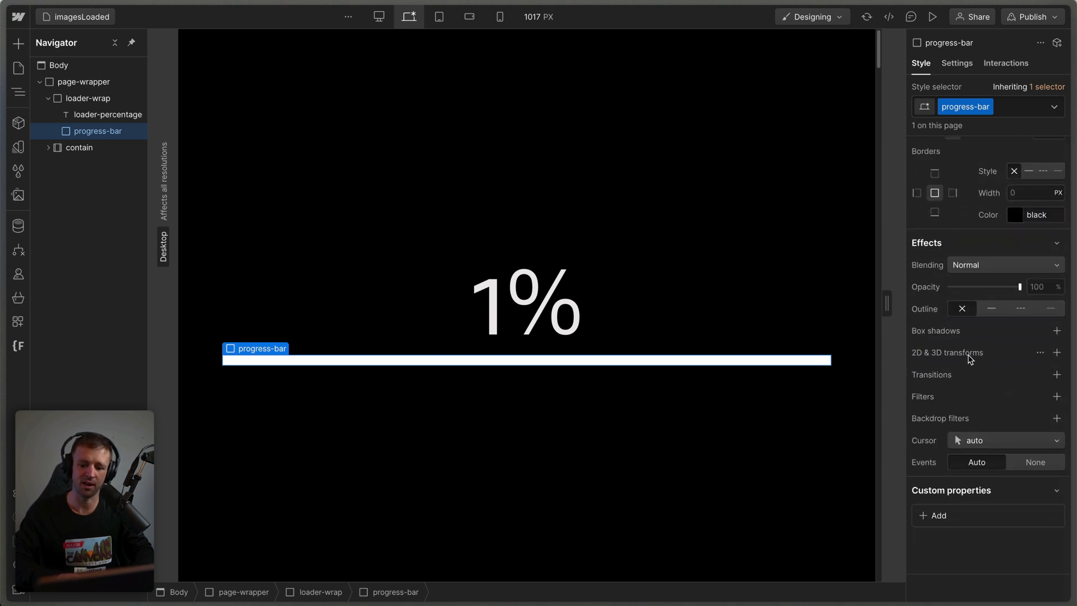
left_click(1057, 352)
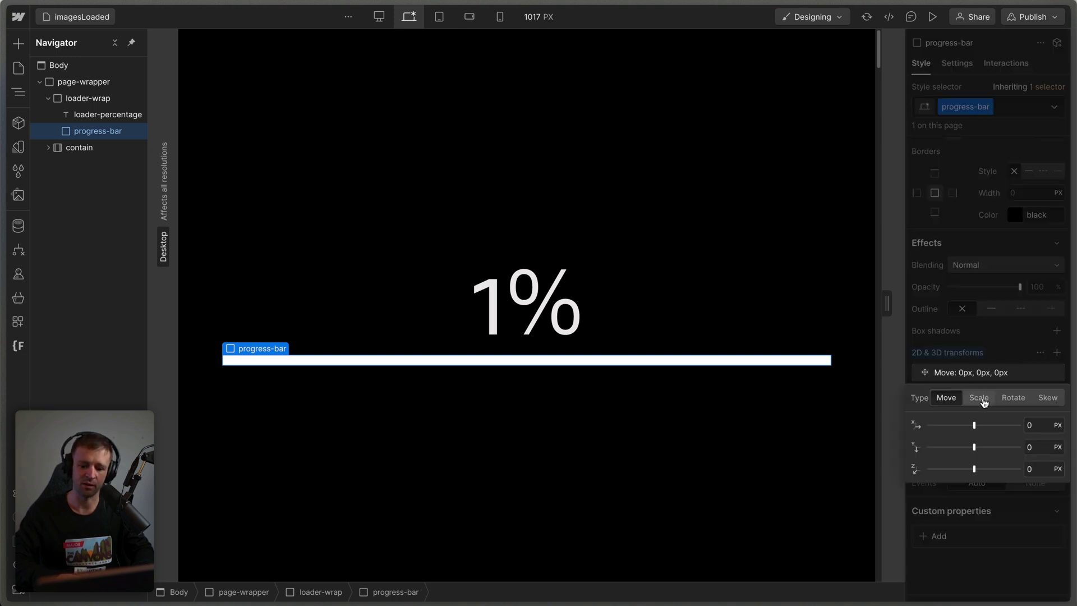
left_click(981, 399)
left_click(1060, 437)
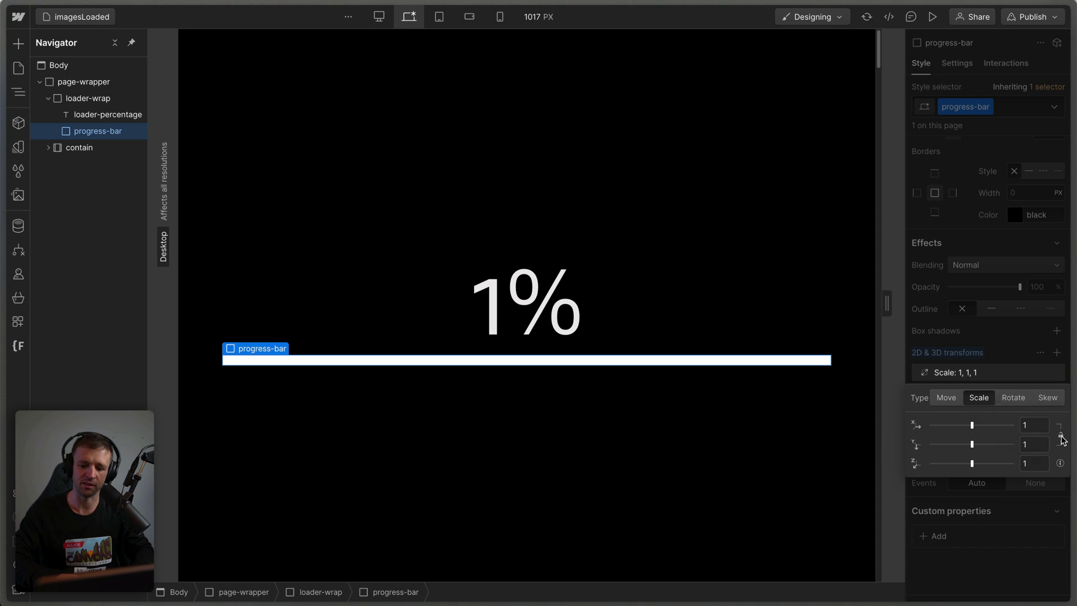
mouse_move(975, 428)
left_mouse_down()
mouse_move(931, 425)
mouse_move(972, 425)
left_mouse_up()
left_click(1034, 351)
- Set the transform origin to left-center and confirm scale X at 0
left_click(1040, 353)
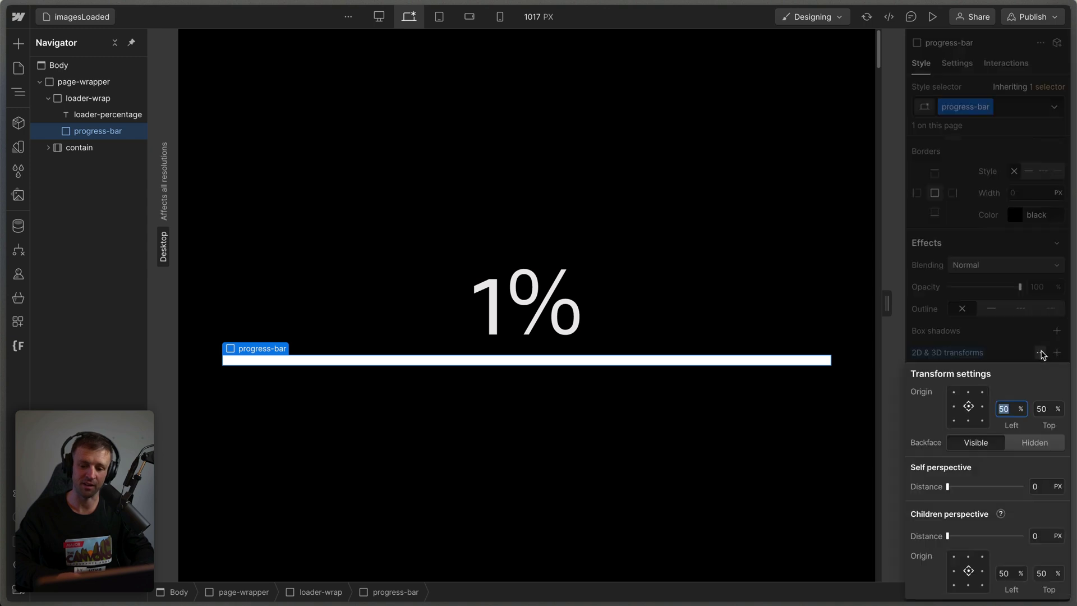
left_click(955, 407)
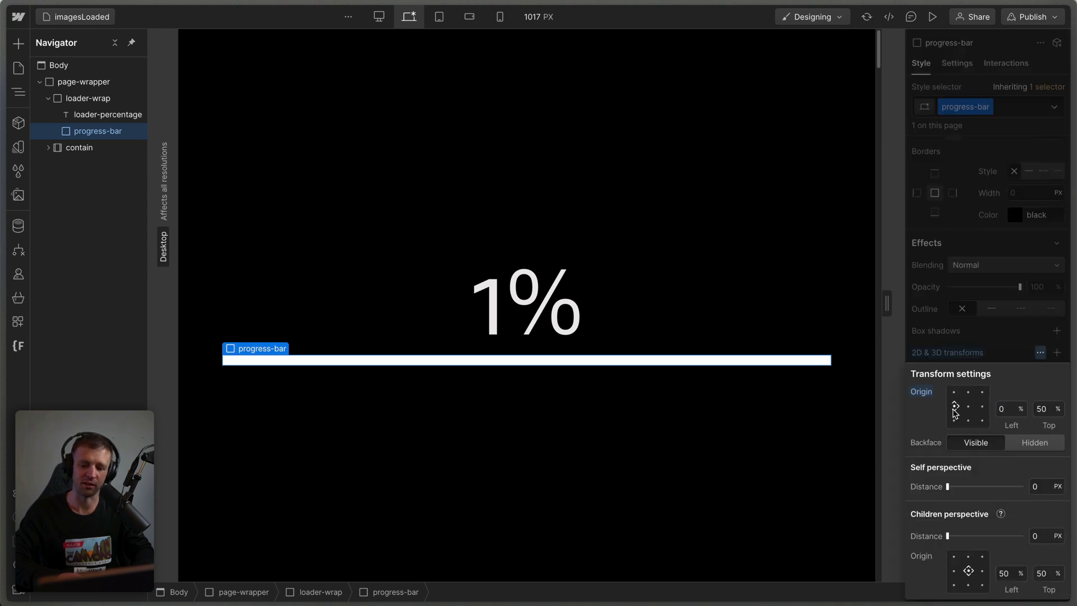
left_click(1018, 351)
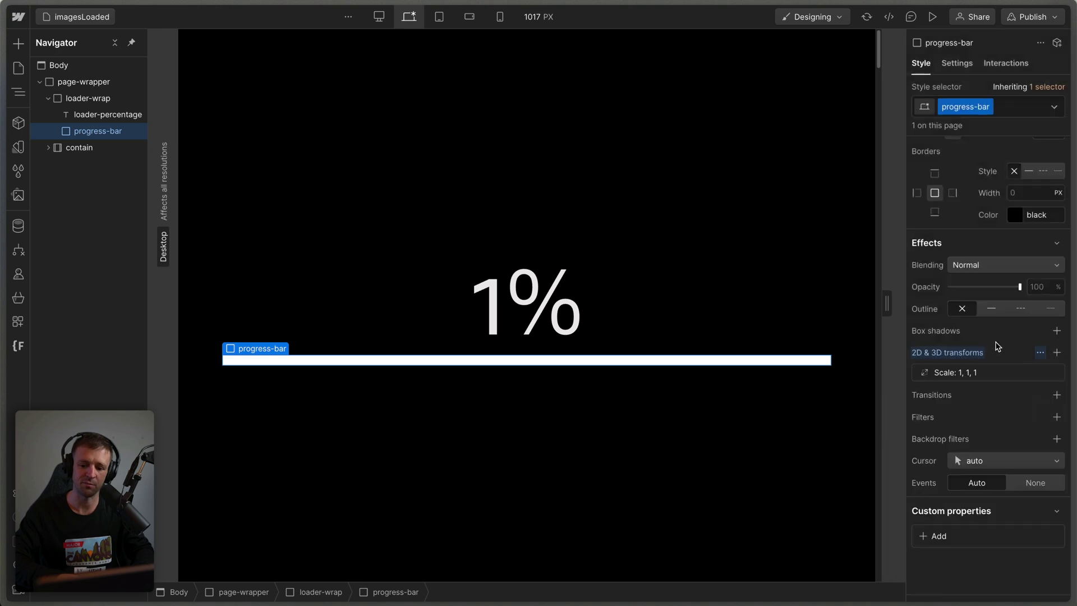
left_click(1001, 378)
left_click_drag(976, 426, 923, 428)
left_click(967, 334)
left_click(637, 236)
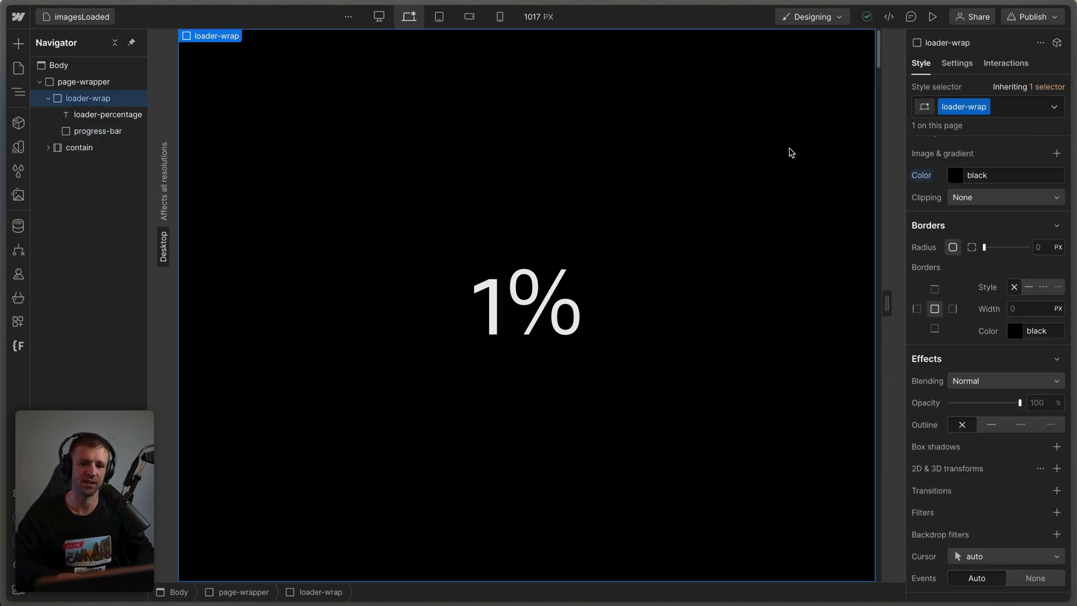
- Toggle loader-wrap's Display through None, Block and Flex, ending on None
scroll(938, 217, "up", 10)
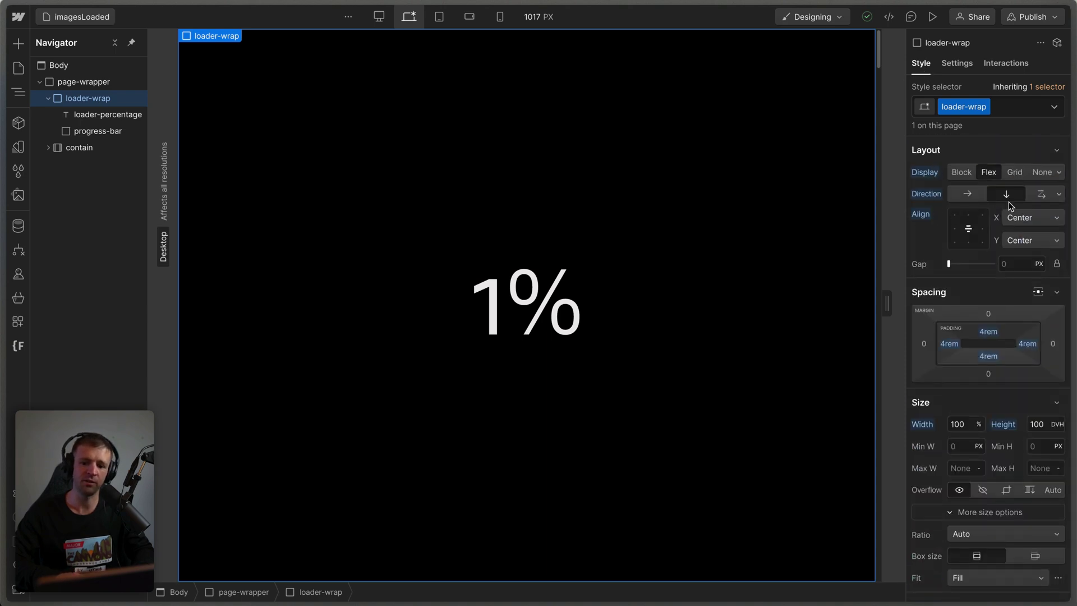
left_click(1042, 174)
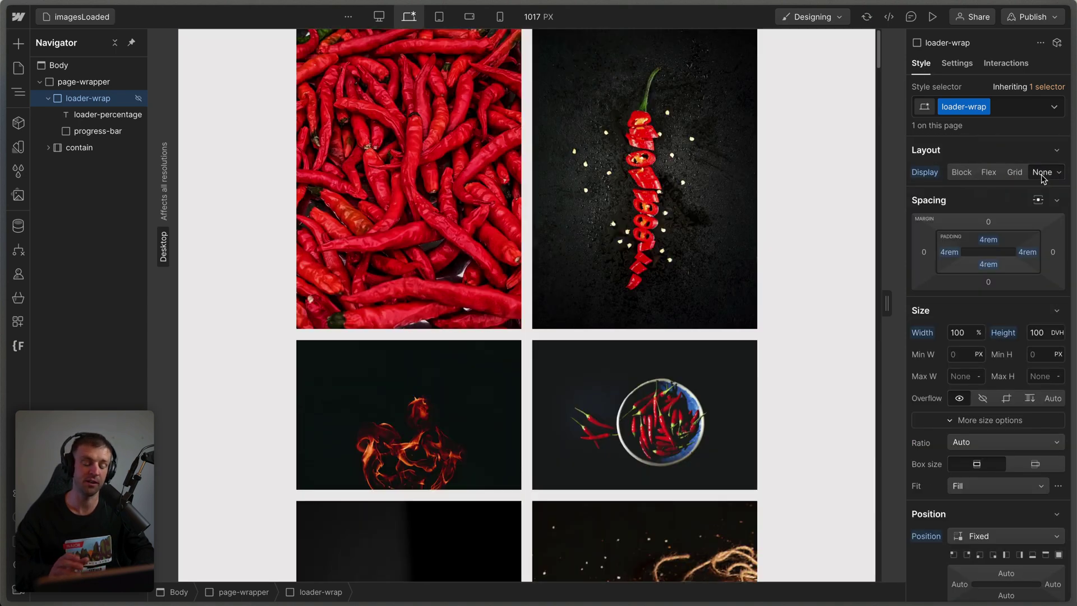
left_click(961, 173)
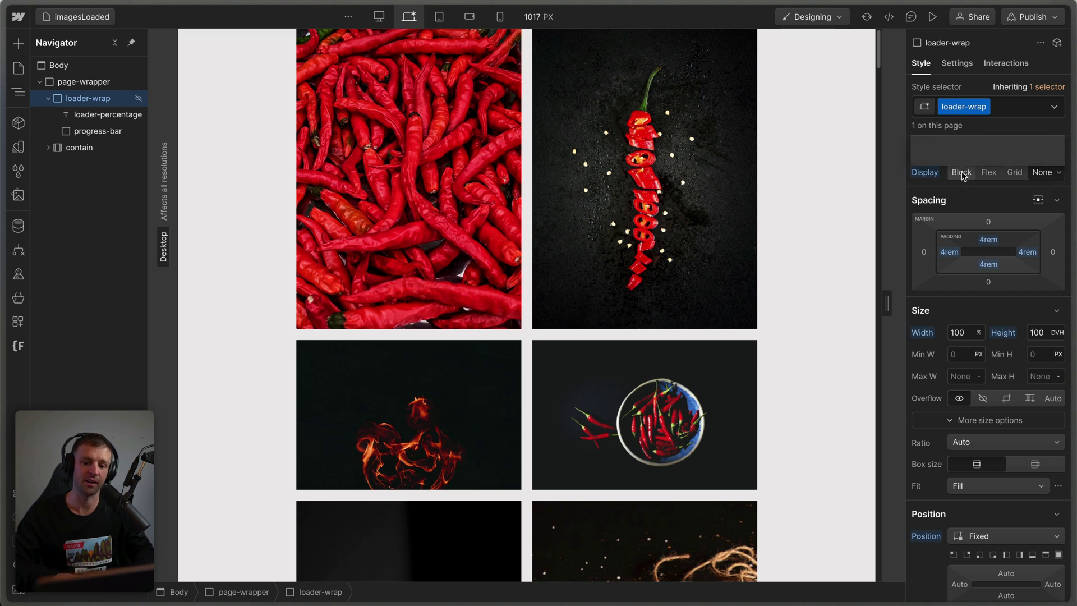
left_click(988, 173)
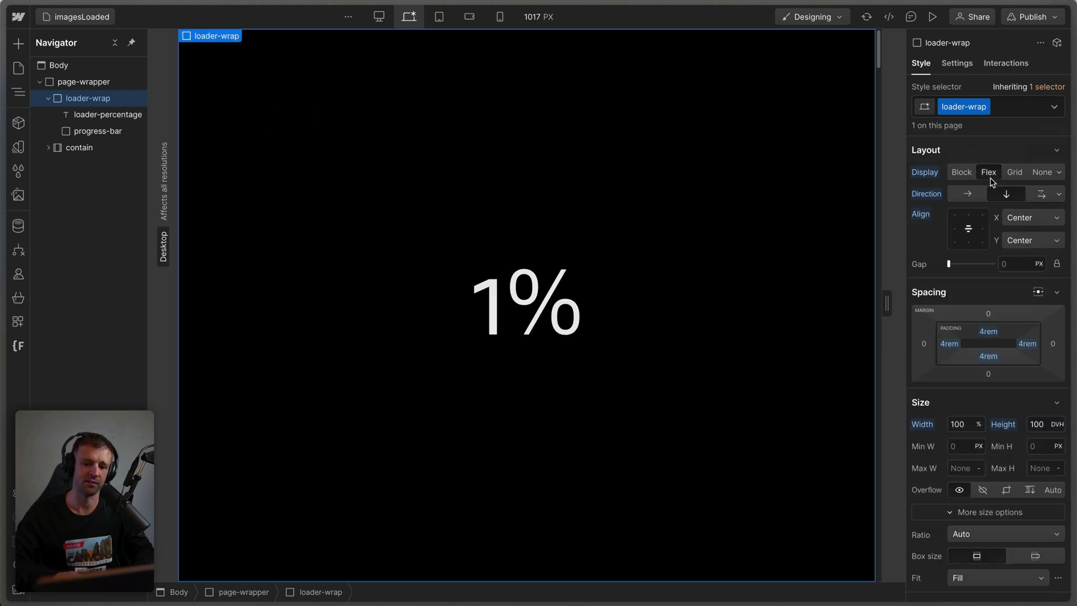
left_click(1042, 174)
scroll(715, 165, "down", 8)
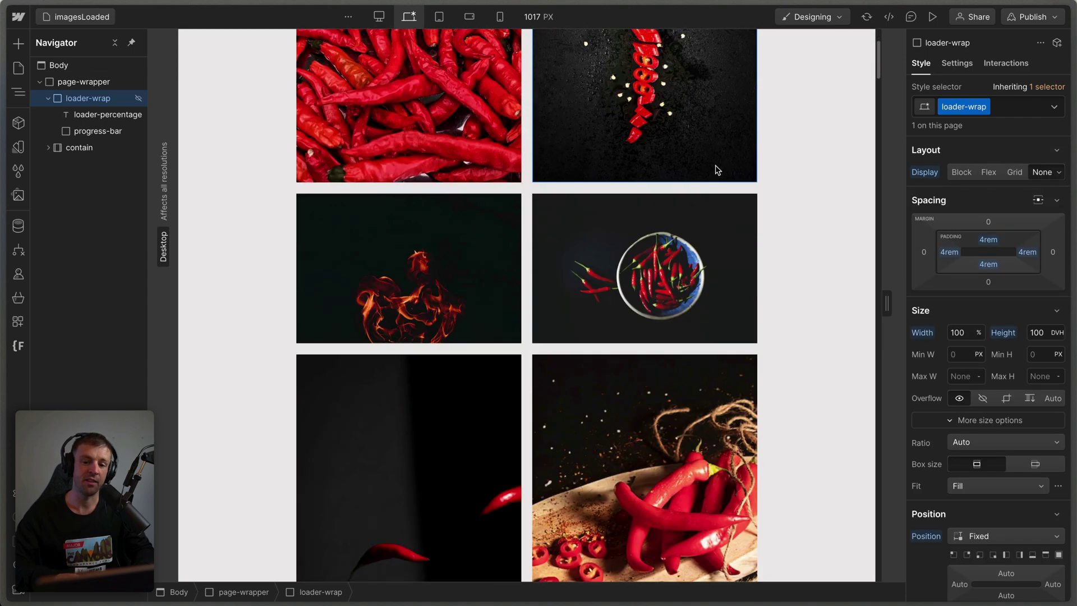
scroll(715, 165, "up", 8)
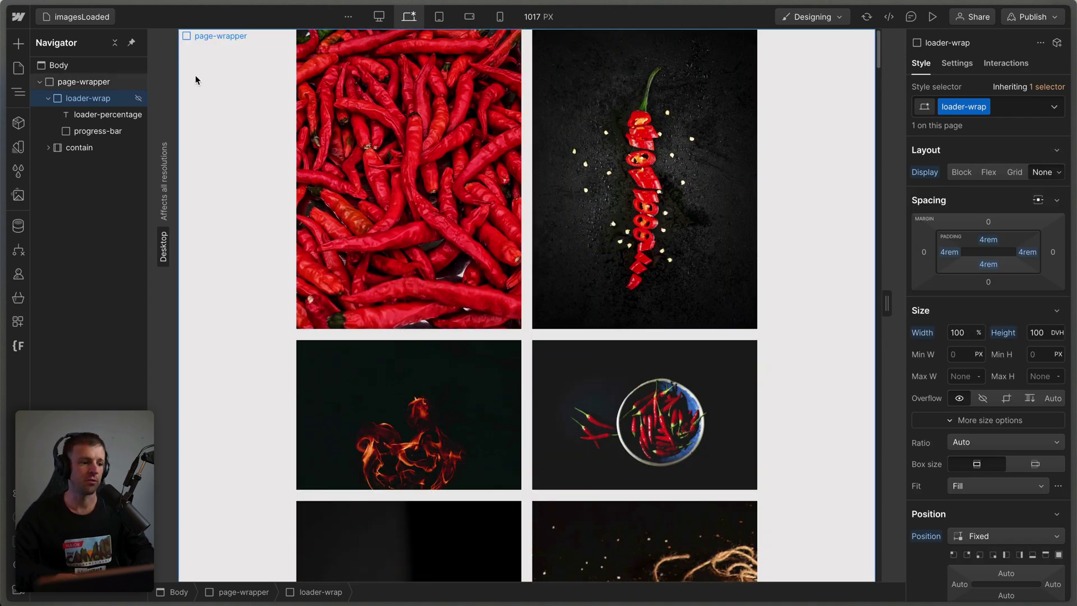
- Paste the loader script and styles into the imagesLoaded page's head custom code
left_click(102, 22)
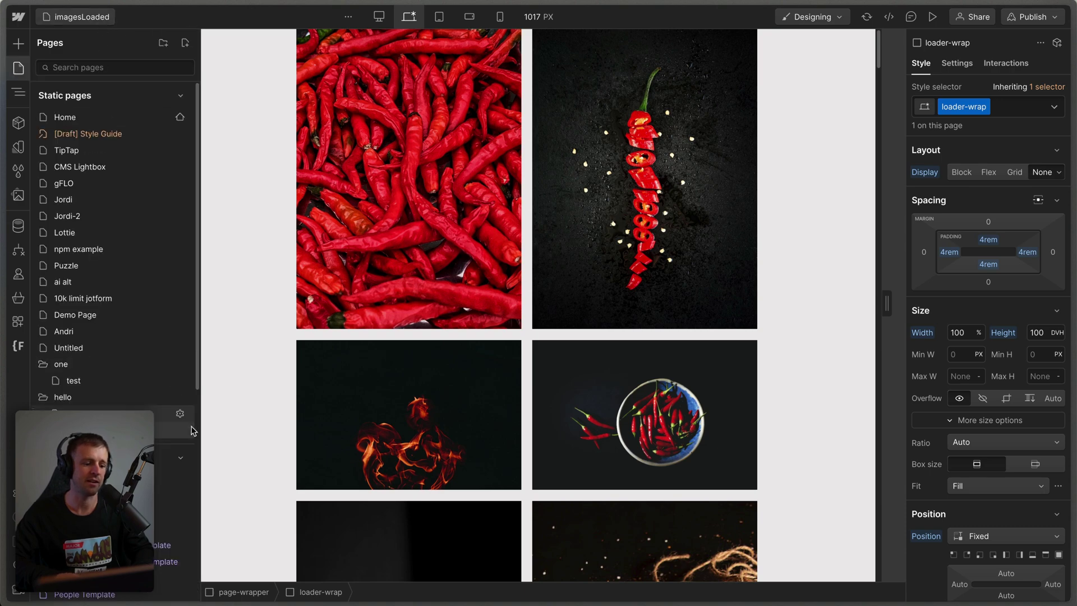
left_click(181, 431)
scroll(440, 278, "down", 15)
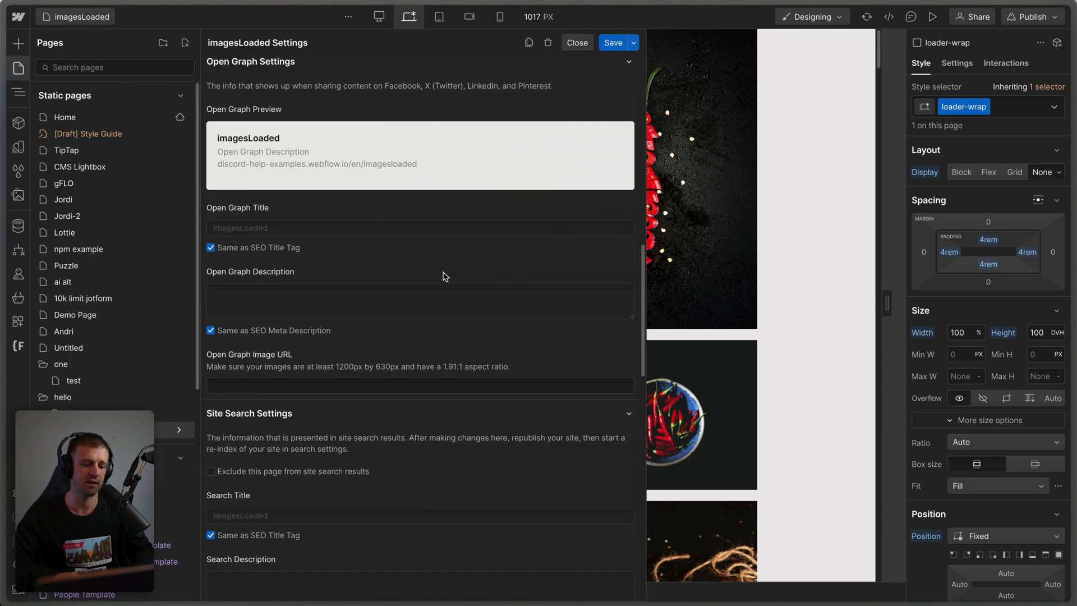
left_click(430, 286)
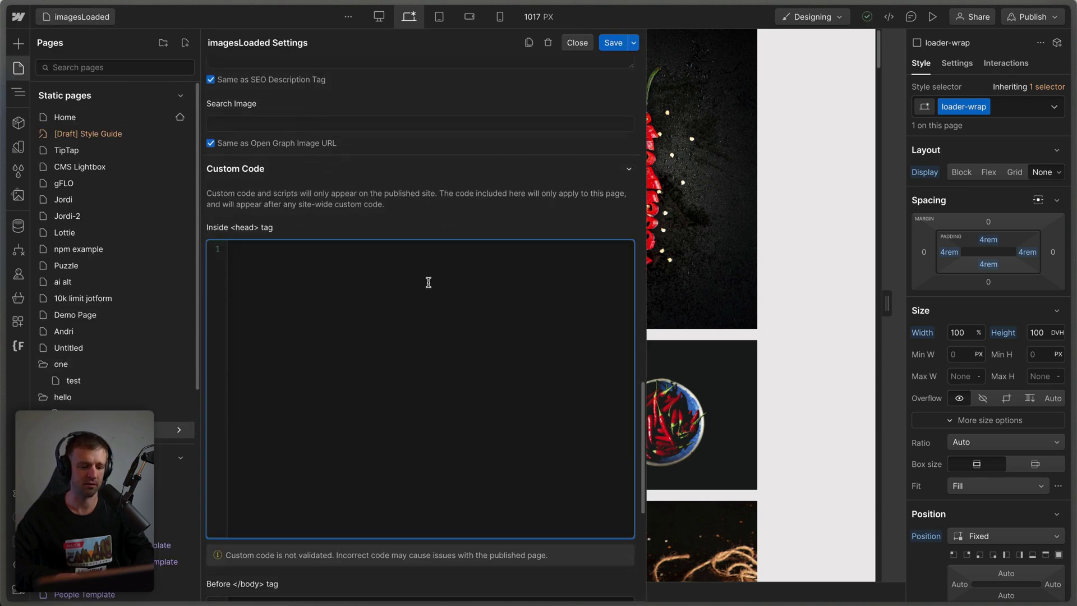
type("<script type=\"module\" src=\"http://127.0.0.1:5500/imagesloaded.js\"></script> <style> /* Initial Loader Styles */ body {   overflow: hidden; } .loader-wrap {   display: flex; } </style>")
- Check the imagesloaded.js script tag, body overflow hidden and .loader-wrap display rules, then save
scroll(464, 299, "down", 1)
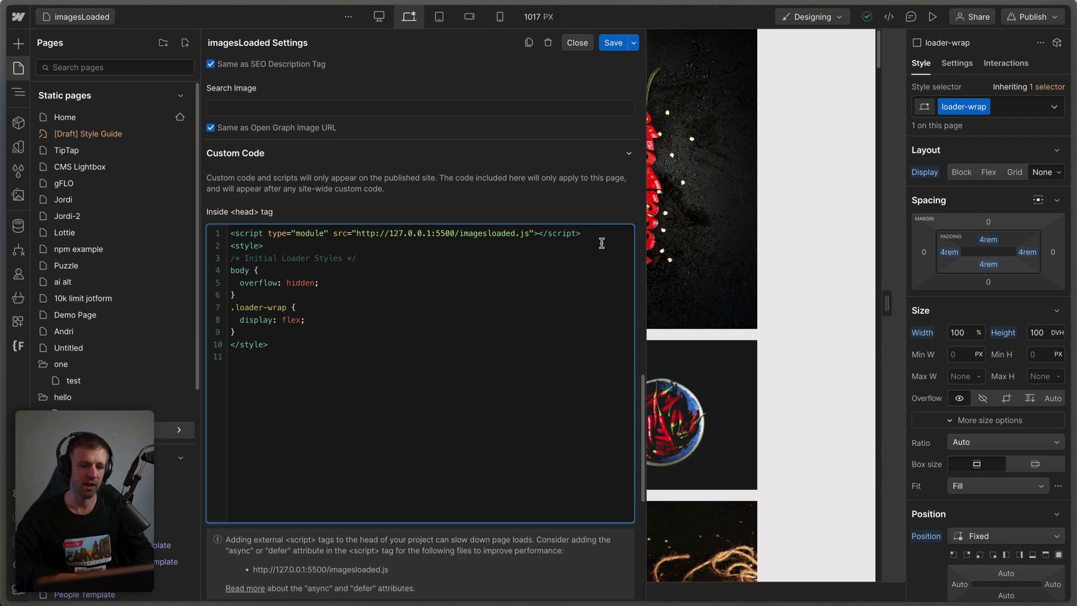
left_click_drag(598, 233, 230, 233)
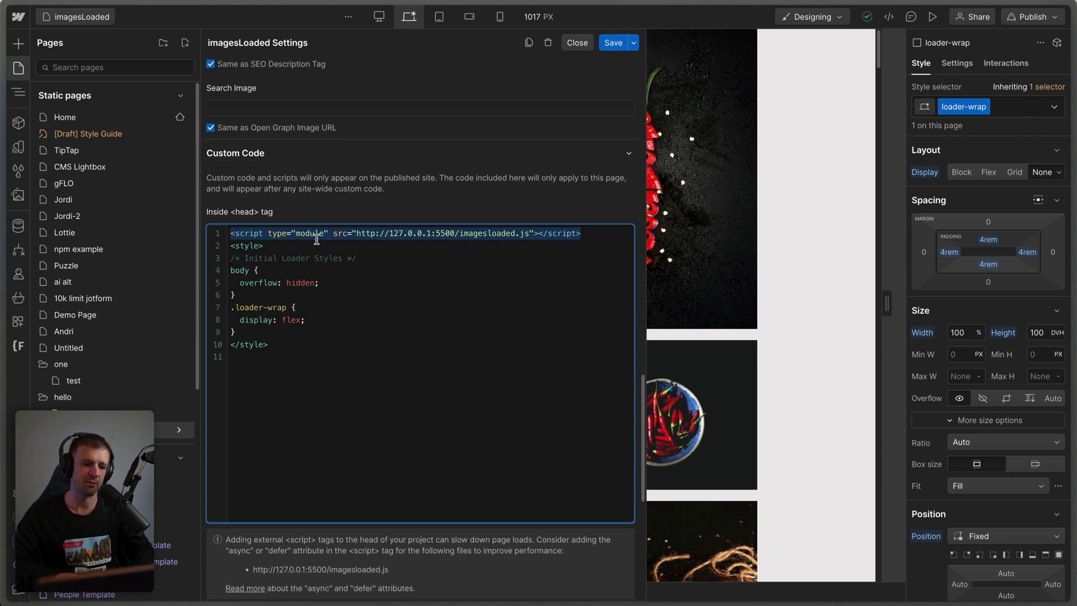
double_click(491, 234)
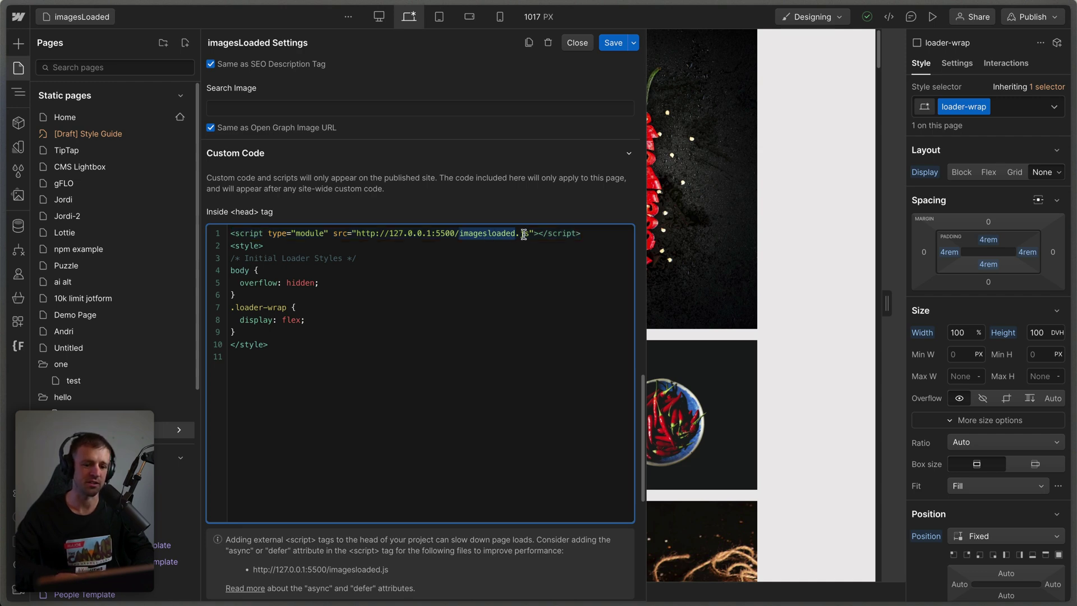
left_click(363, 332)
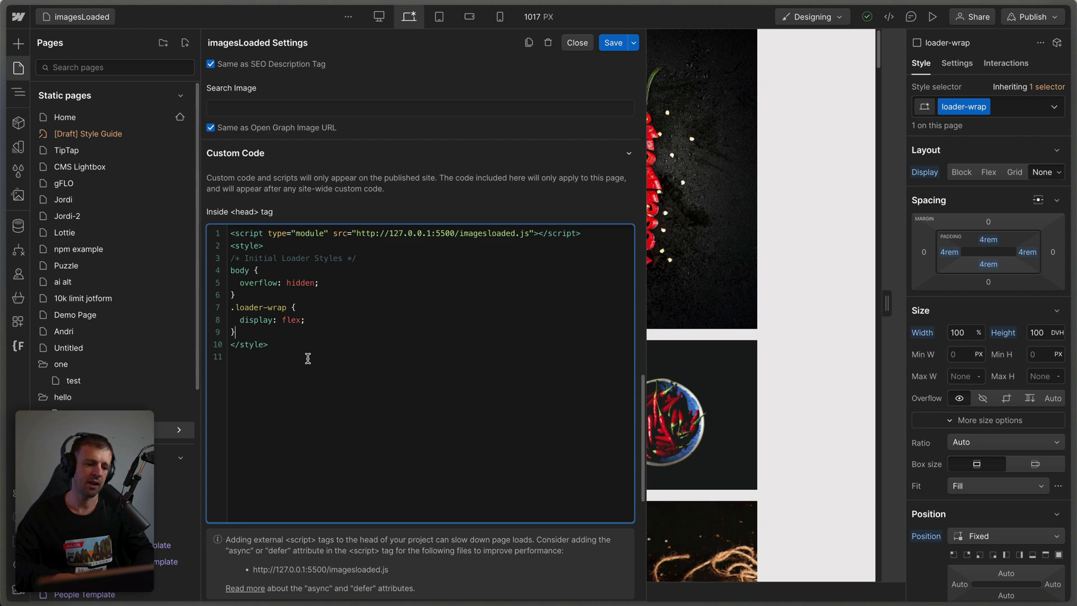
left_click_drag(308, 356, 230, 250)
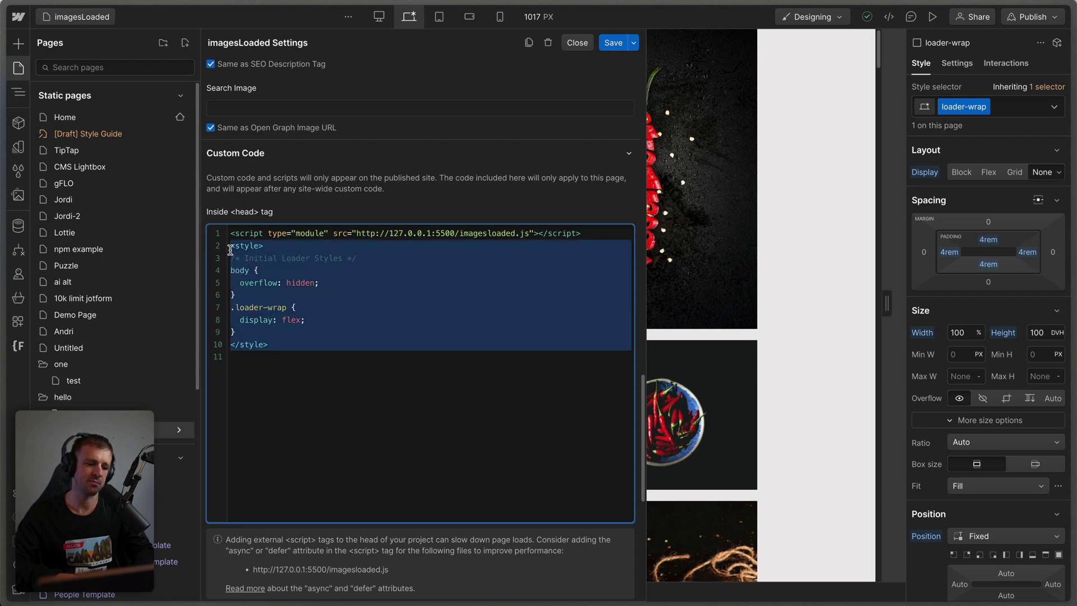
left_click(324, 278)
left_click_drag(250, 295, 229, 271)
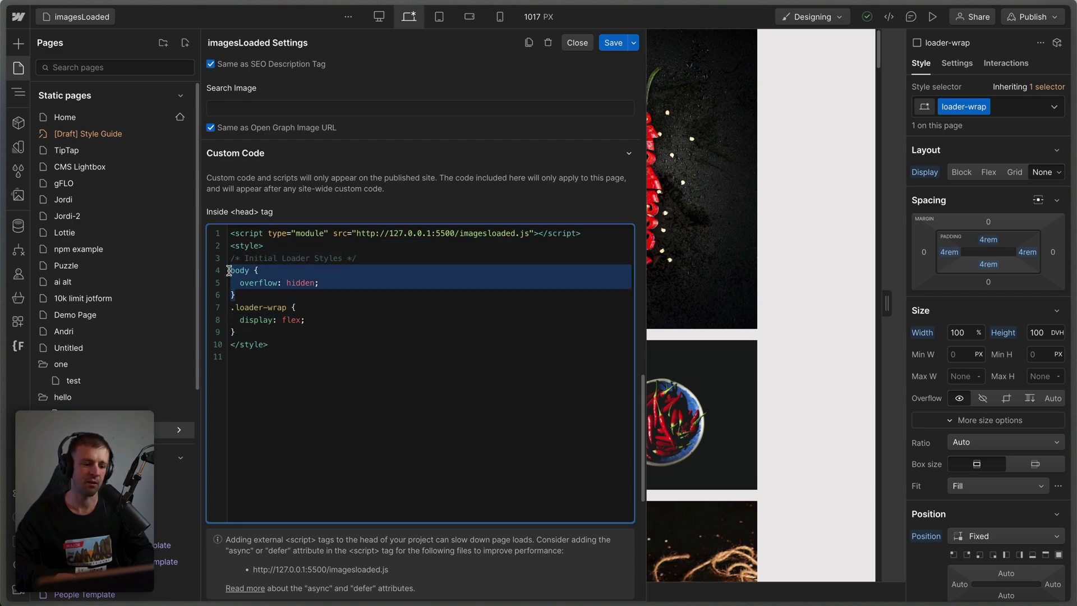
double_click(298, 283)
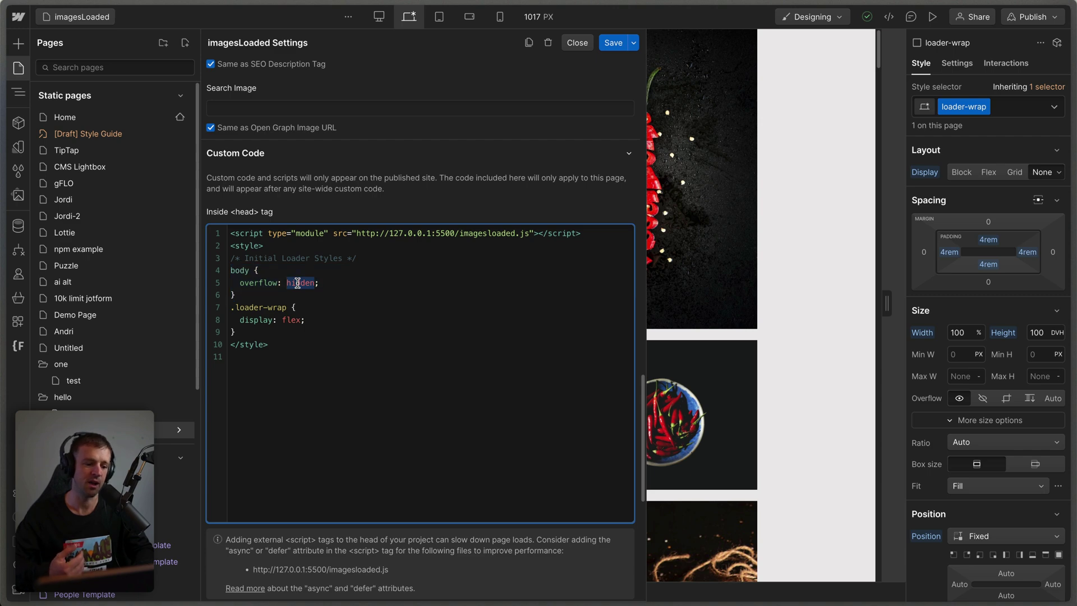
left_click_drag(256, 333, 231, 313)
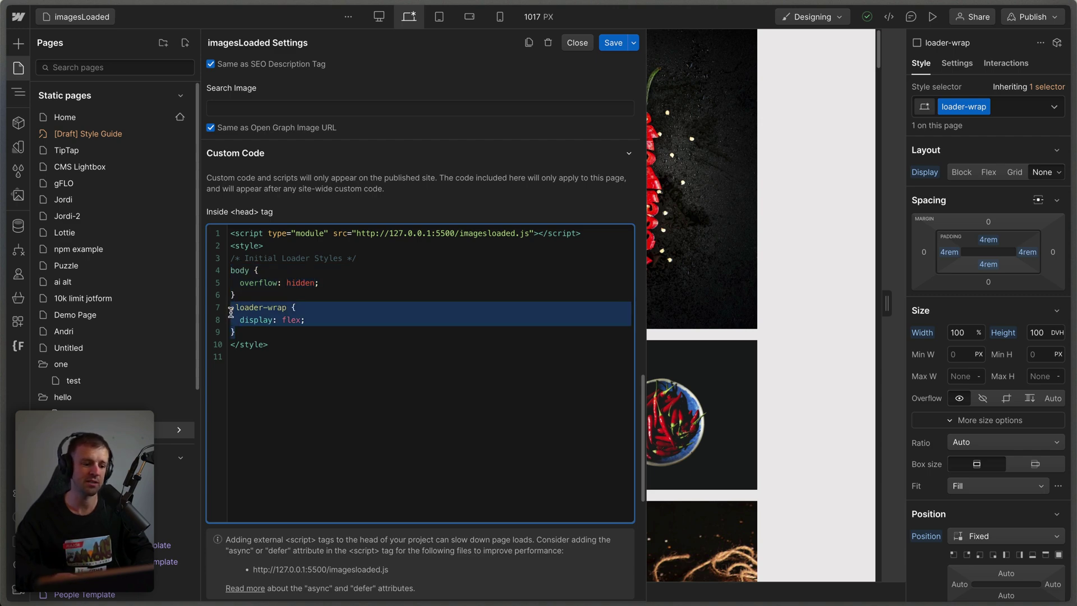
left_click(258, 319)
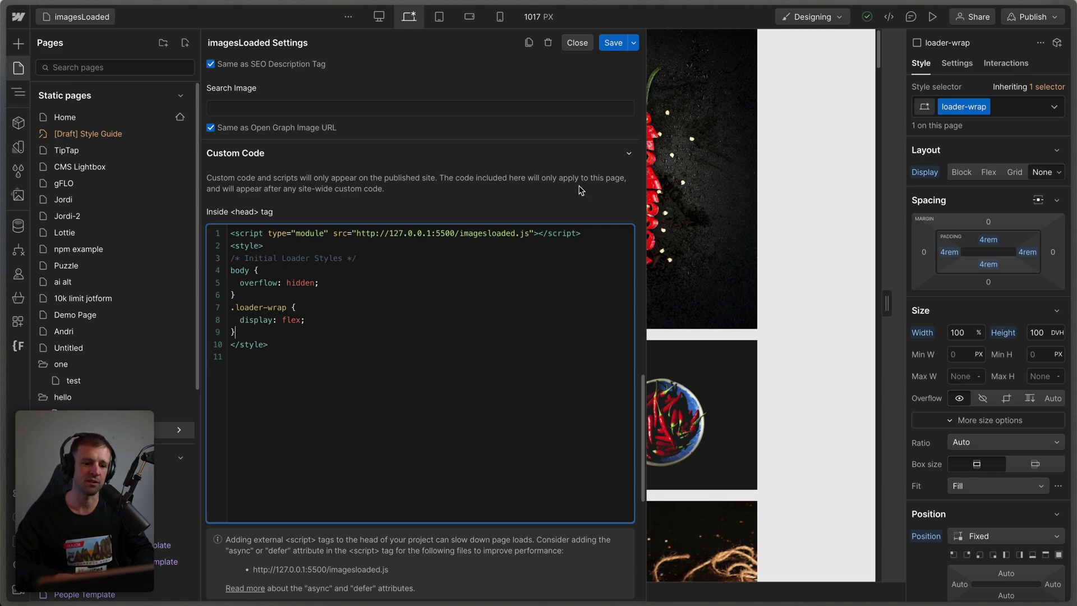
left_click(614, 43)
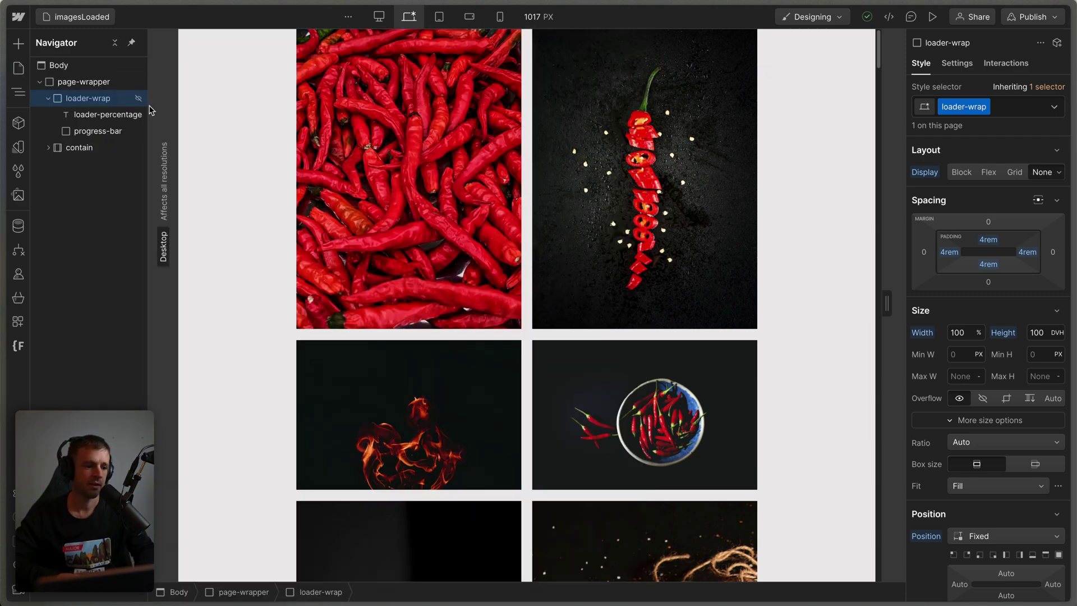
- Rename the loader-percentage class to loader-percent and publish to the selected domains
left_click(107, 114)
key("ctrl+Return")
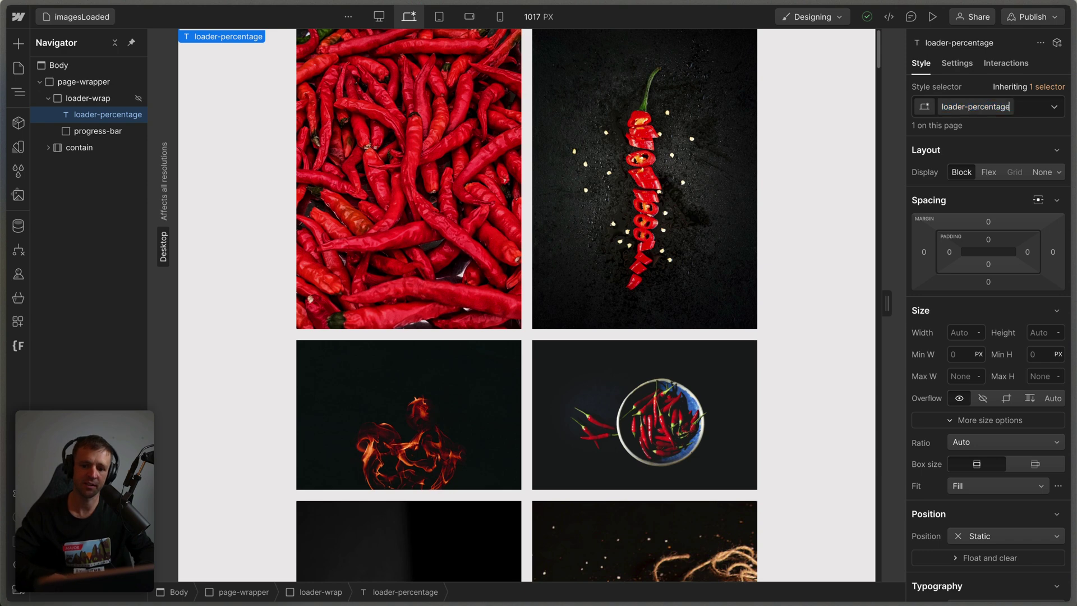
key("BackSpace")
key("BackSpace")
key("BackSpace")
key("Return")
key("p")
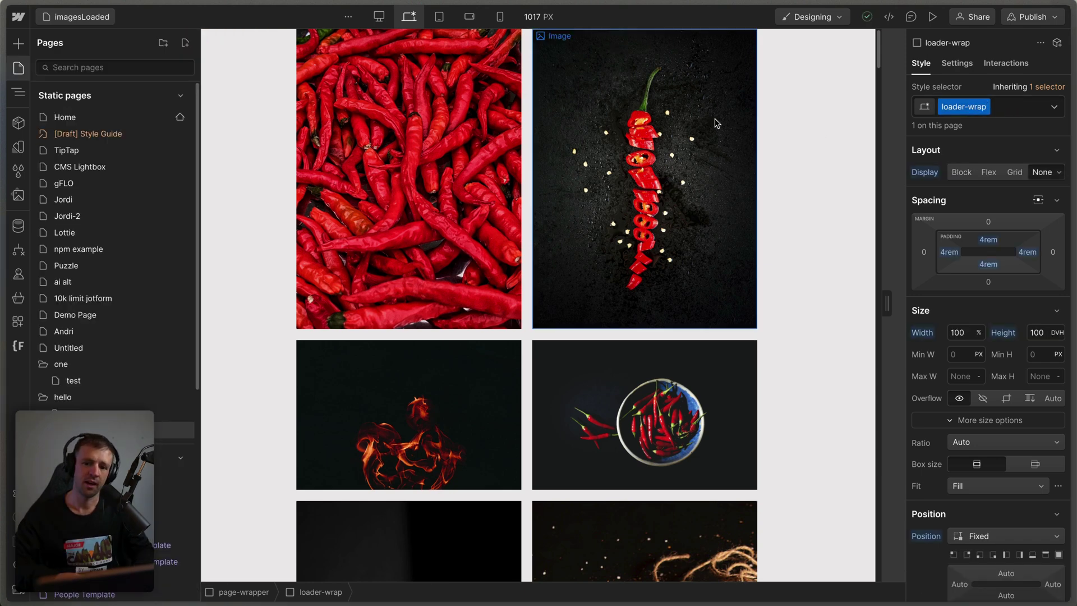
left_click(1033, 17)
left_click(964, 235)
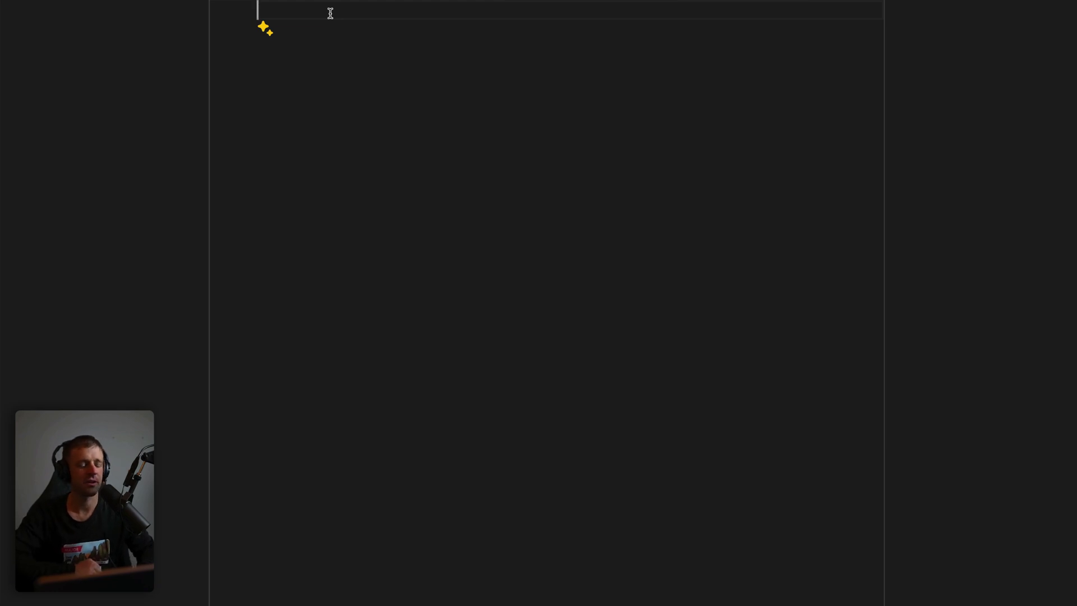
- Add the imagesLoaded and gsap skypack imports, then const start = performance.now() below them
type("import imagesLoaded from \"https://cdn.skypack.dev/imagesloaded\";")
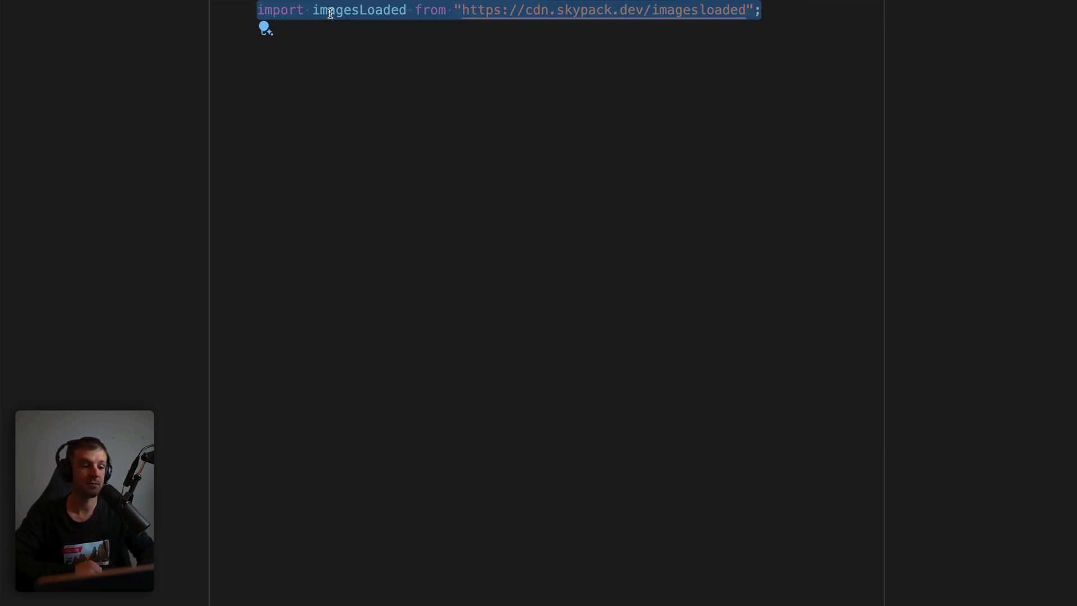
type("import gsap from \"https://cdn.skypack.dev/gsap\";")
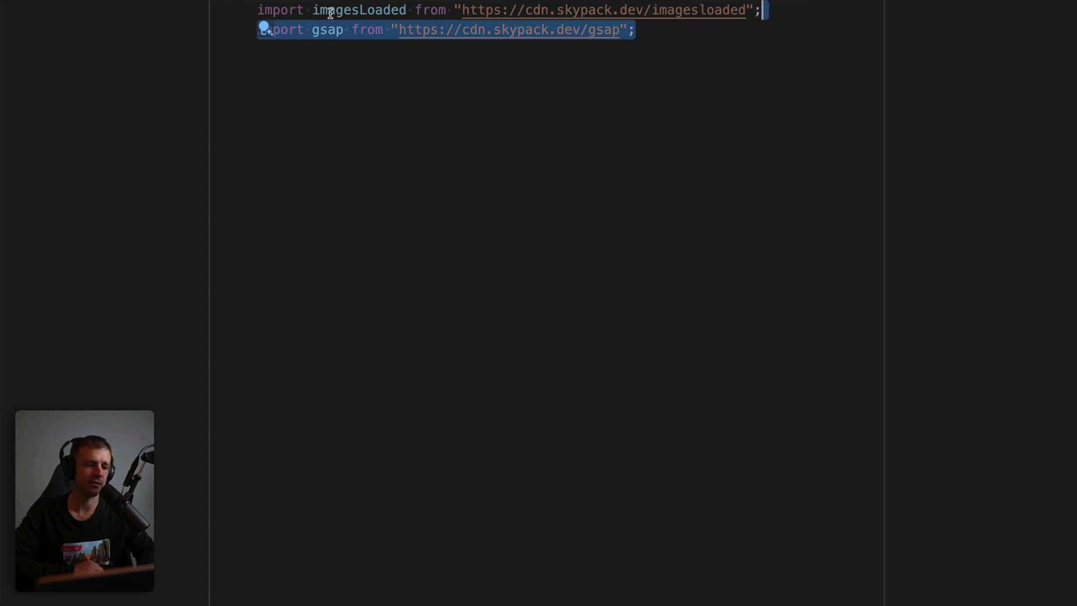
key("Return")
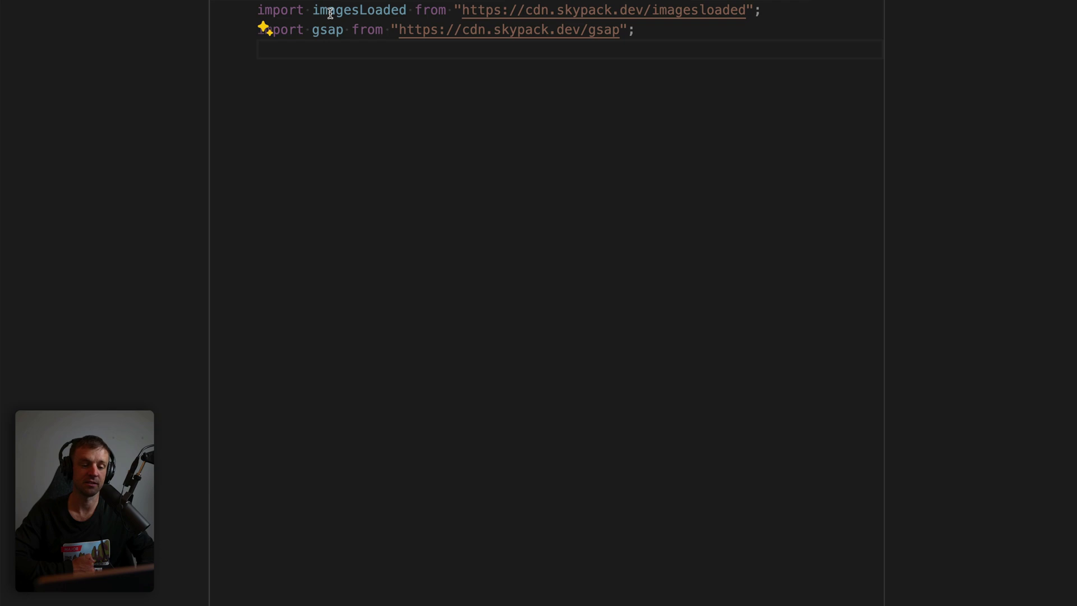
type("const start = performance.now();")
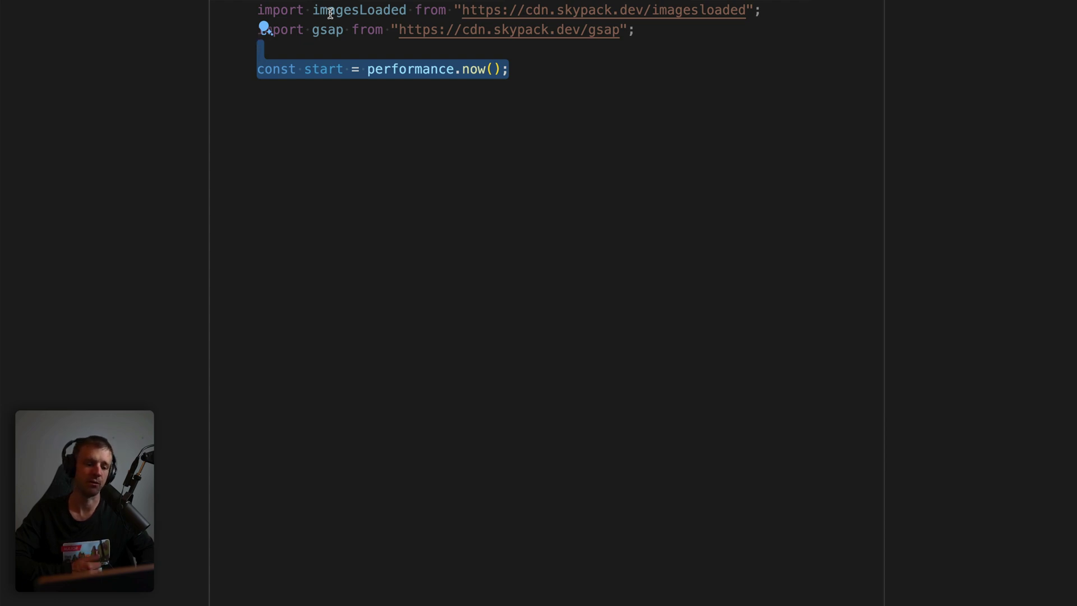
- Add the line const imgLoad = new imagesLoaded(...) to create the loader instance
type("const imgLoad = new imagesLoaded(\"body\", { background: true }, onImagesLoaded);")
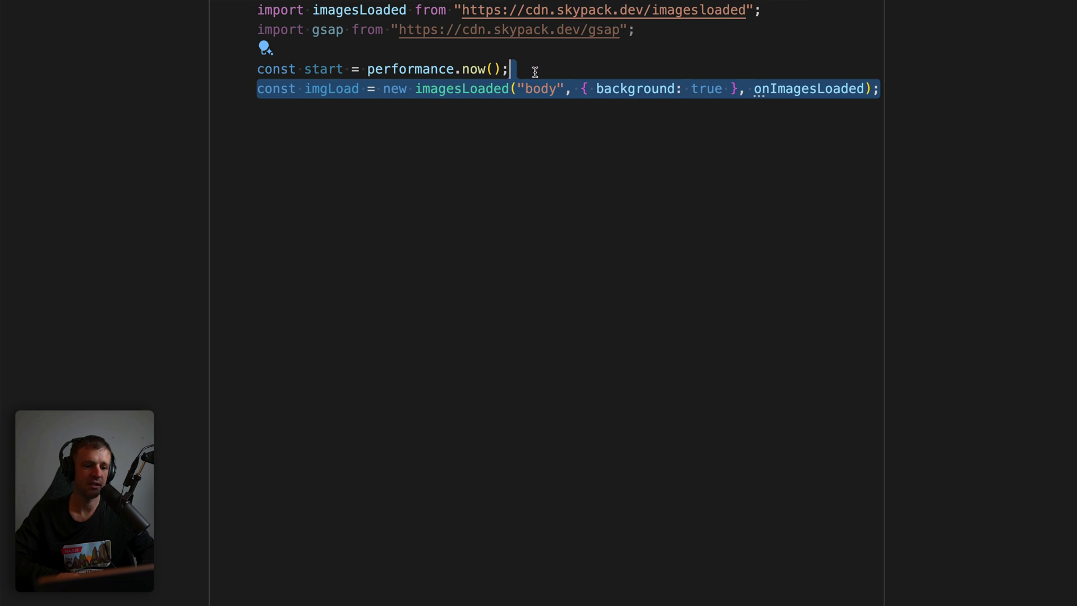
mouse_move(478, 91)
left_click(423, 88)
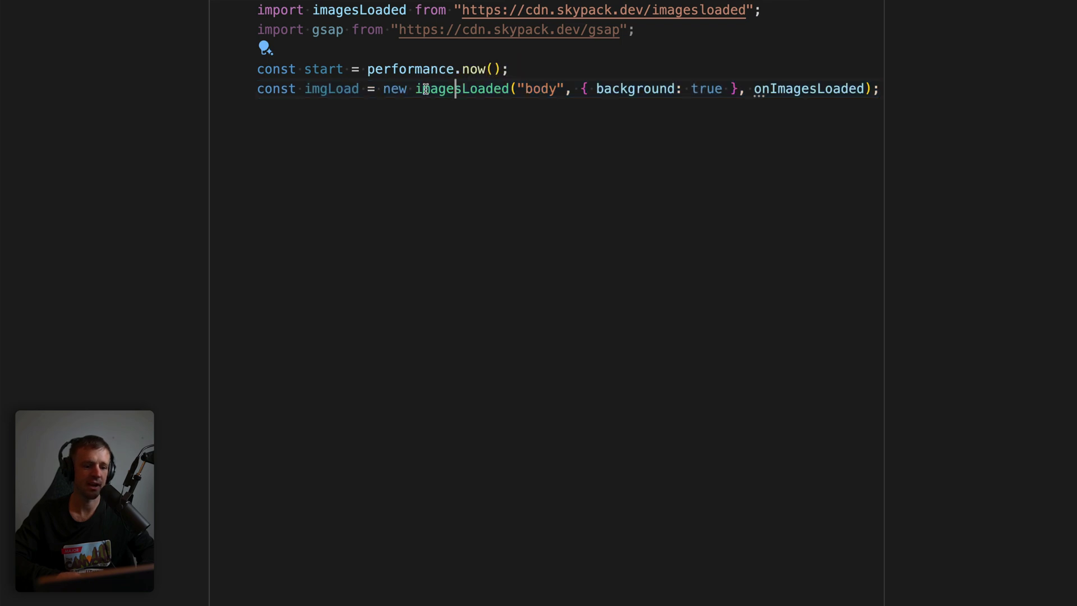
double_click(394, 88)
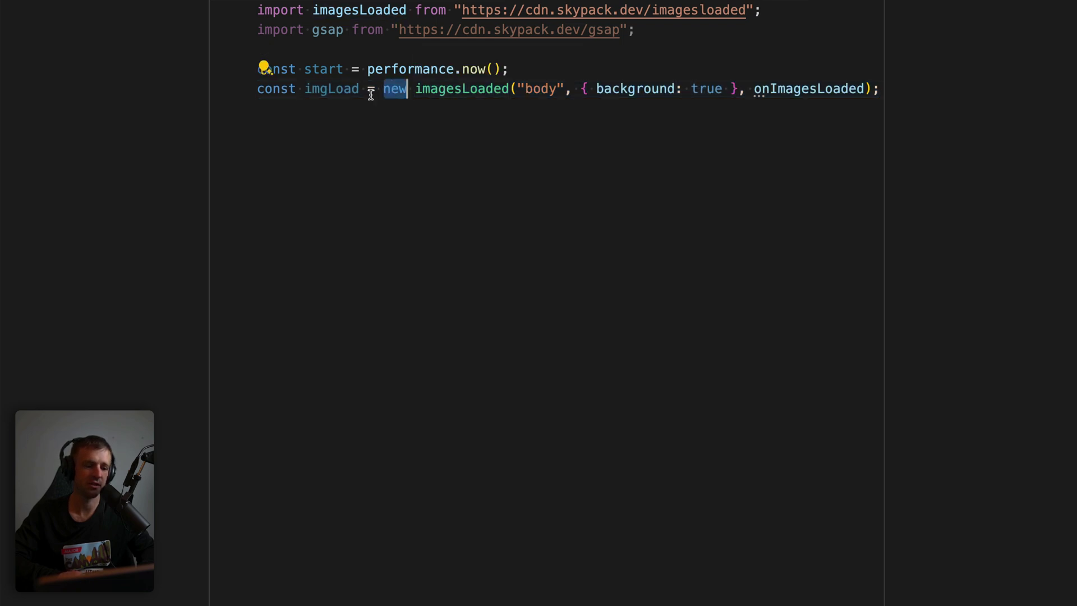
double_click(449, 92)
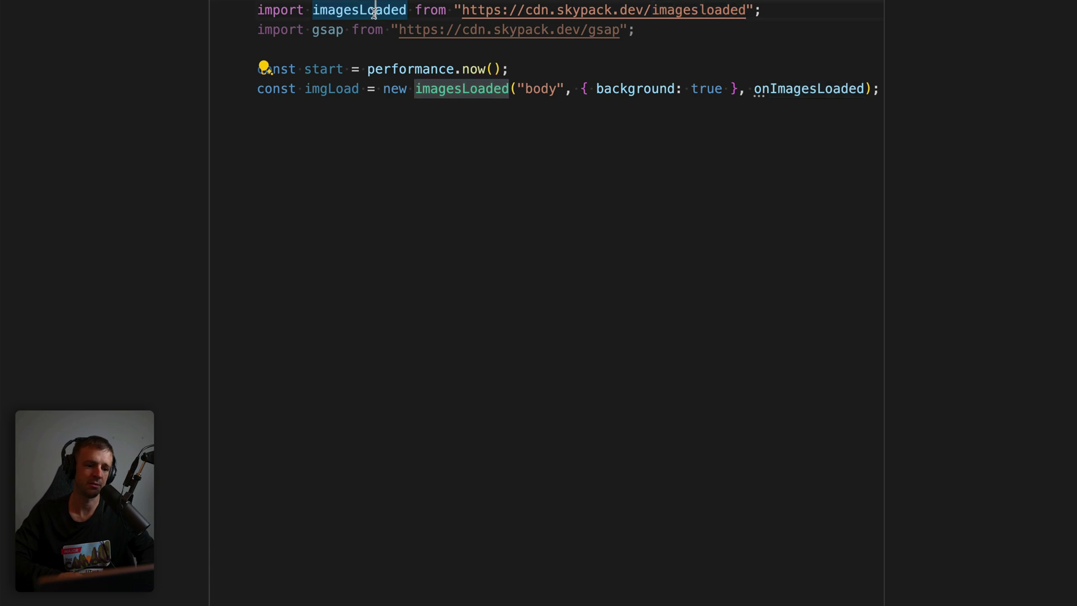
left_click(572, 55)
- Walk through the "body" target, { background: true } options and onImagesLoaded callback arguments
left_click_drag(516, 89, 564, 91)
left_click(583, 88)
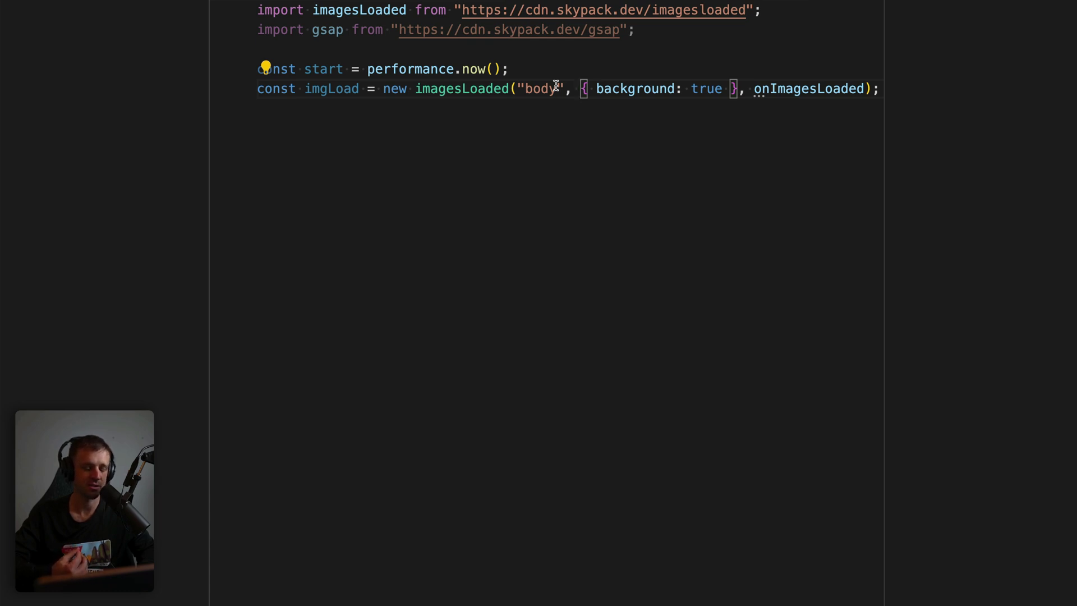
left_click_drag(562, 88, 514, 89)
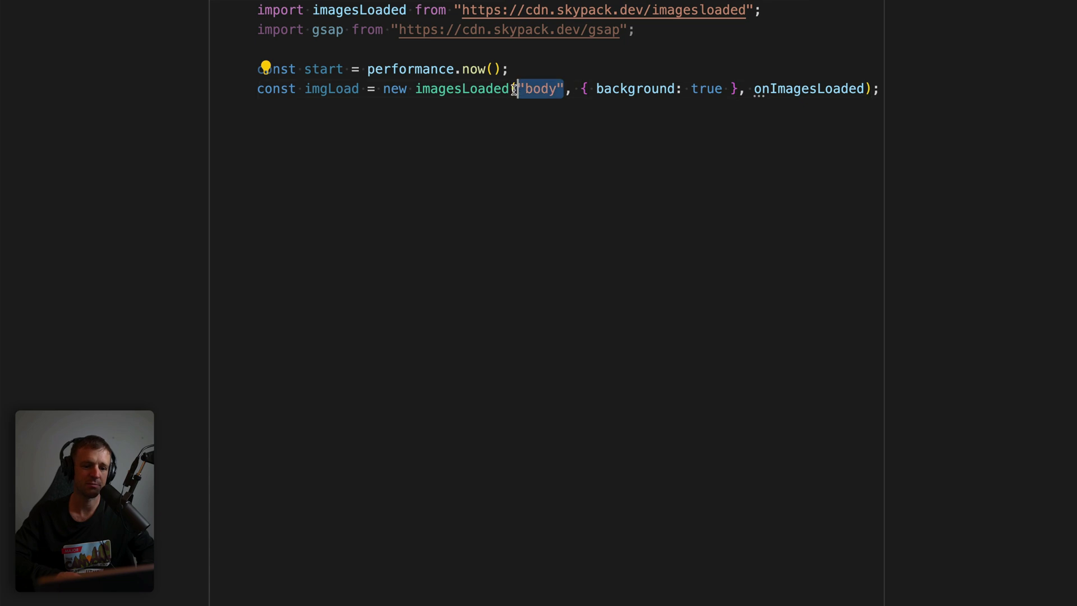
double_click(619, 90)
left_click(630, 75)
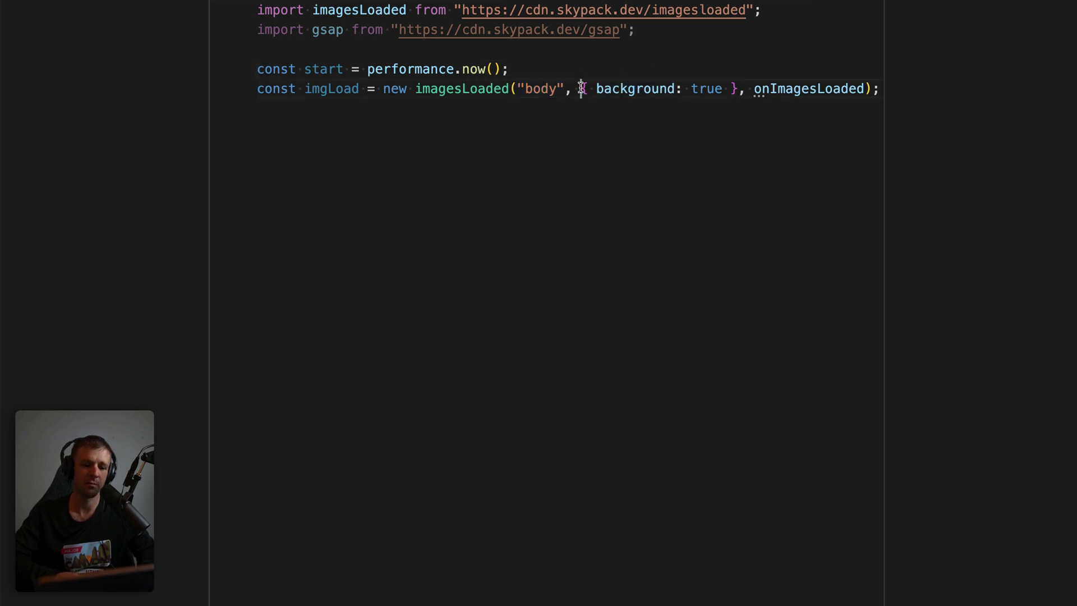
left_click_drag(581, 88, 736, 88)
left_click(773, 69)
left_click(764, 88)
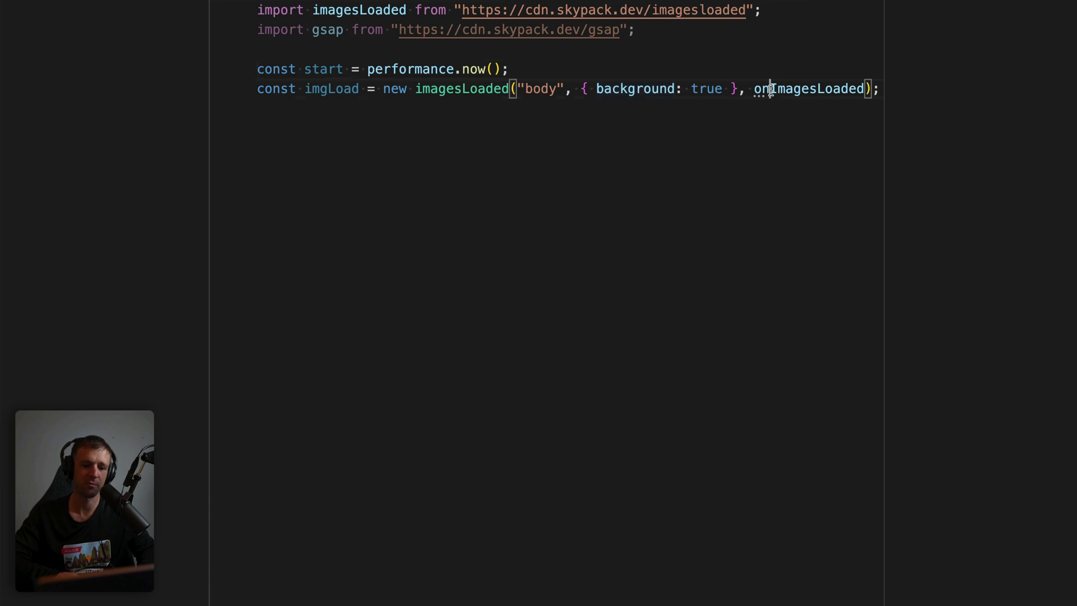
left_click(811, 45)
left_click_drag(757, 90, 861, 89)
left_click(822, 122)
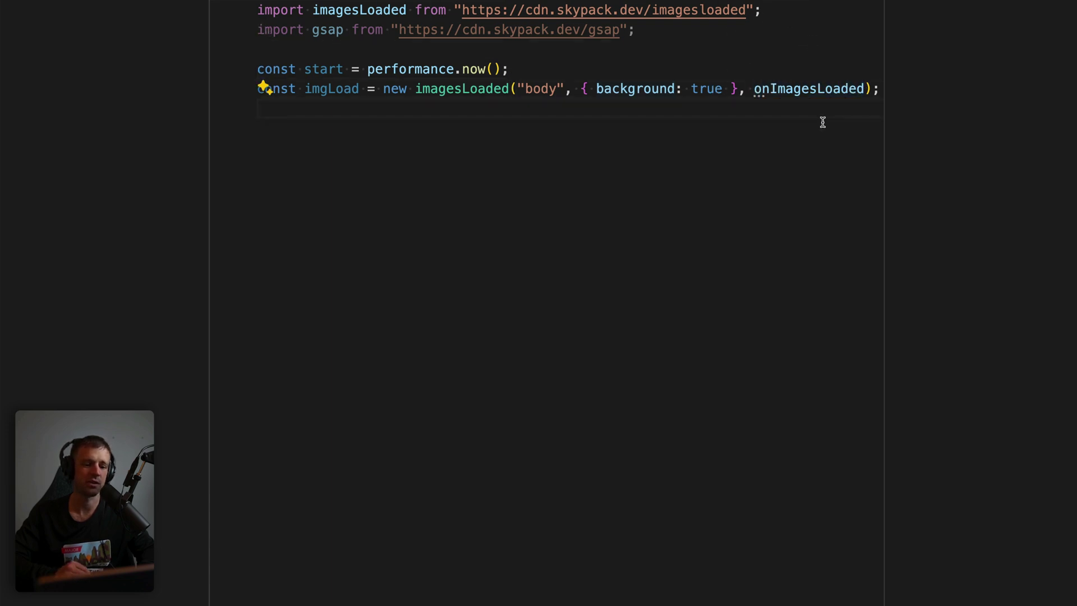
left_click(826, 90)
double_click(828, 90)
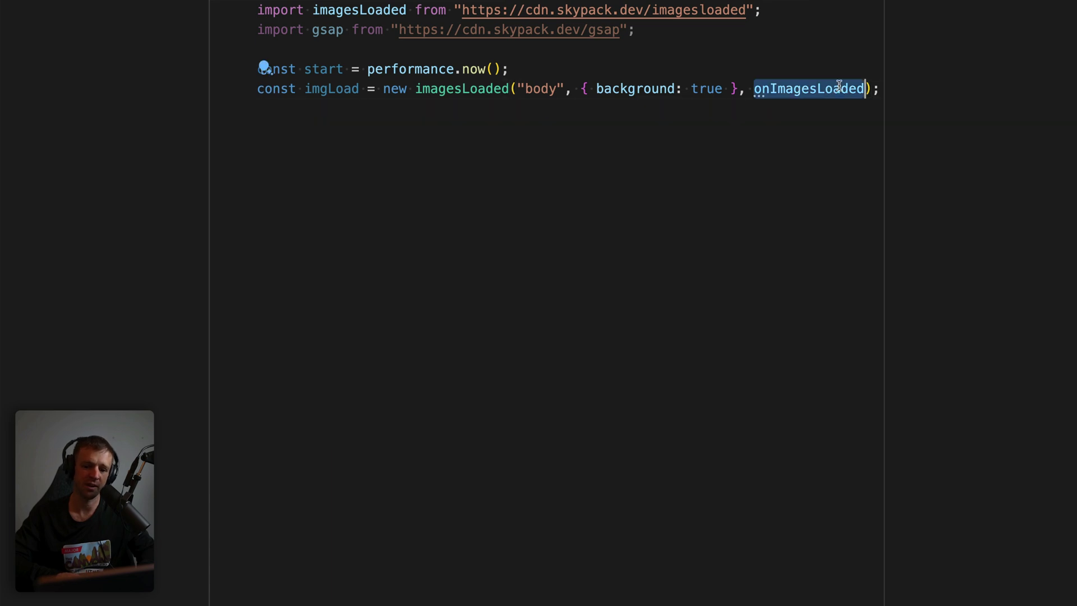
left_click(876, 89)
- Add const numImages = imgLoad.images.length below the imgLoad line
key("ctrl+z")
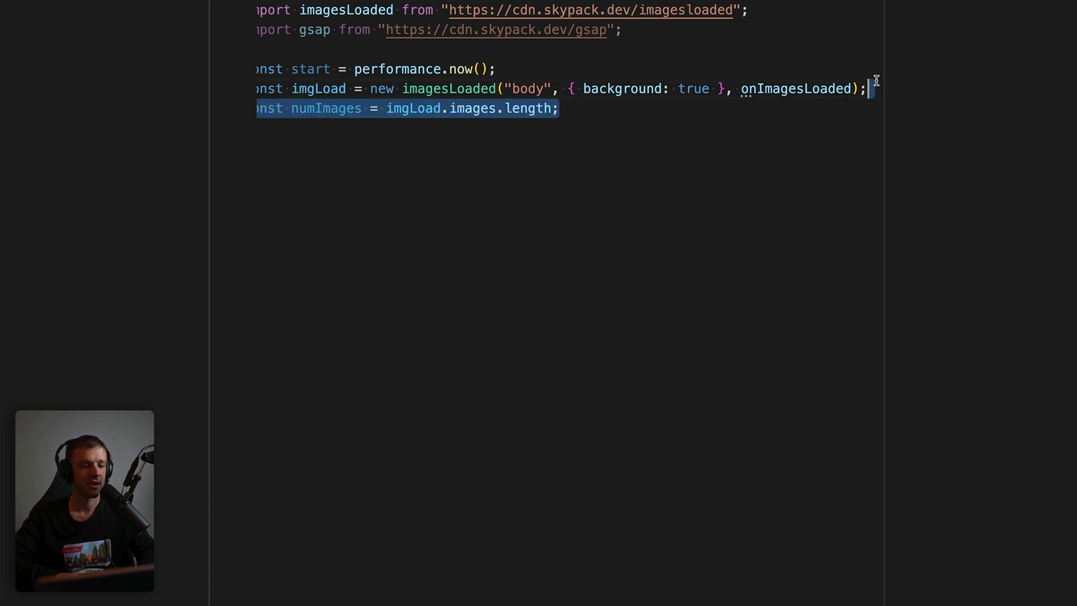
left_click(607, 106)
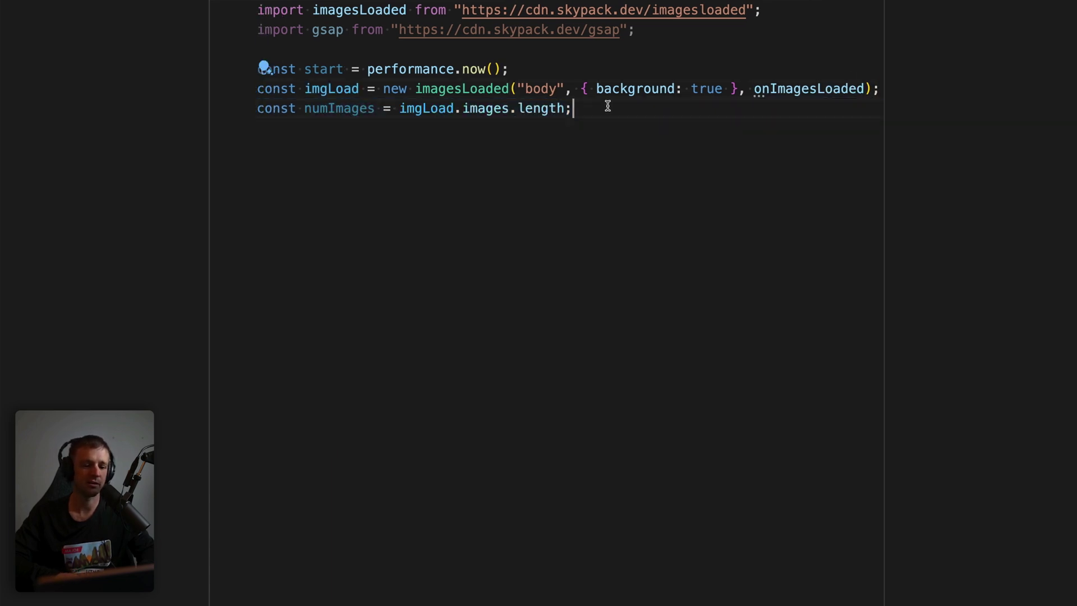
double_click(411, 111)
left_click(486, 111)
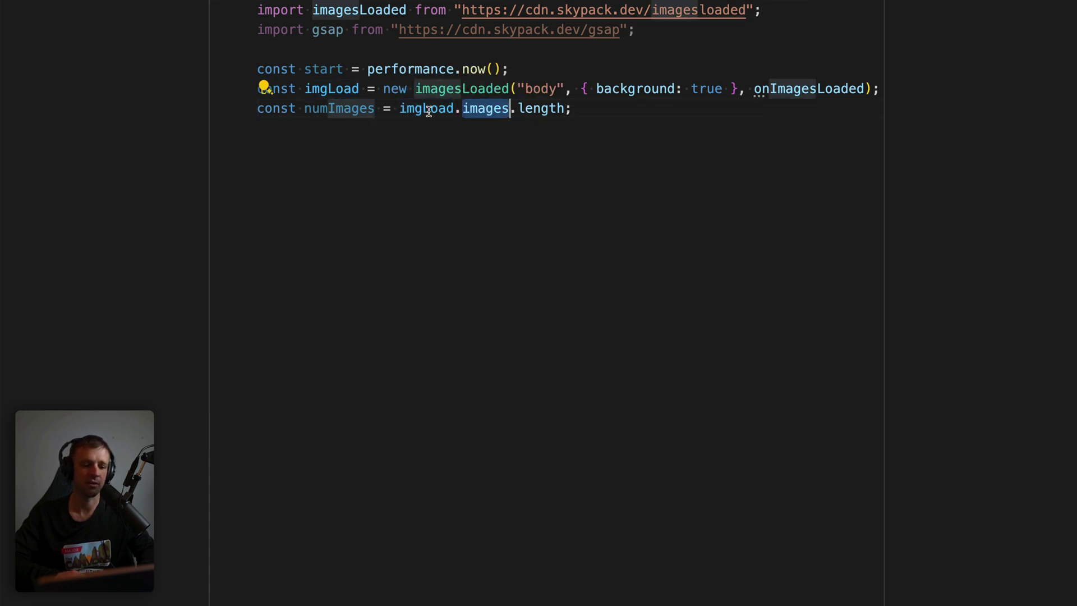
double_click(548, 108)
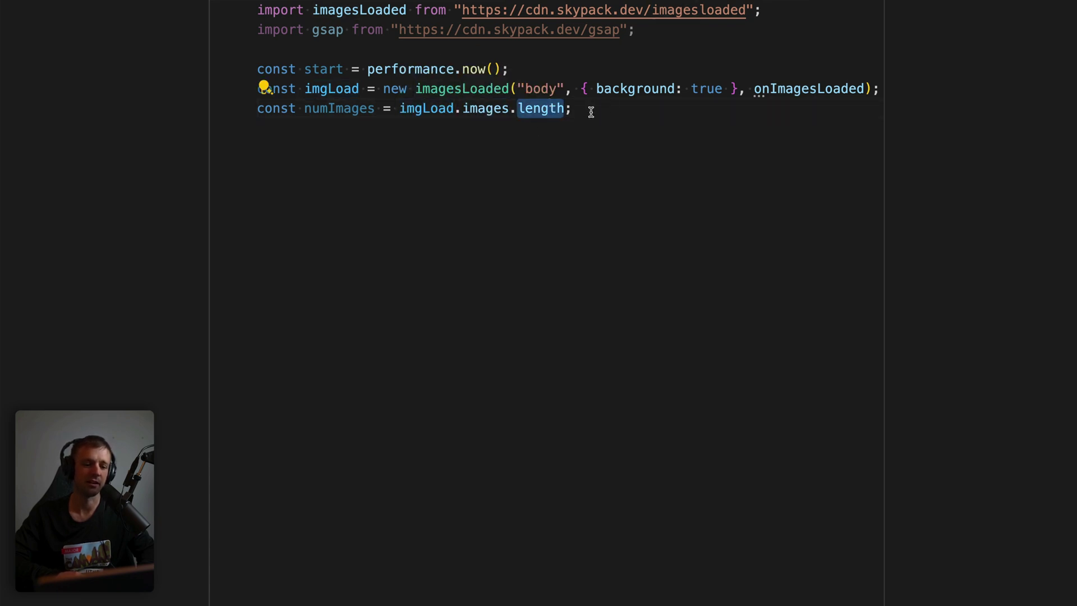
left_click(591, 112)
double_click(339, 109)
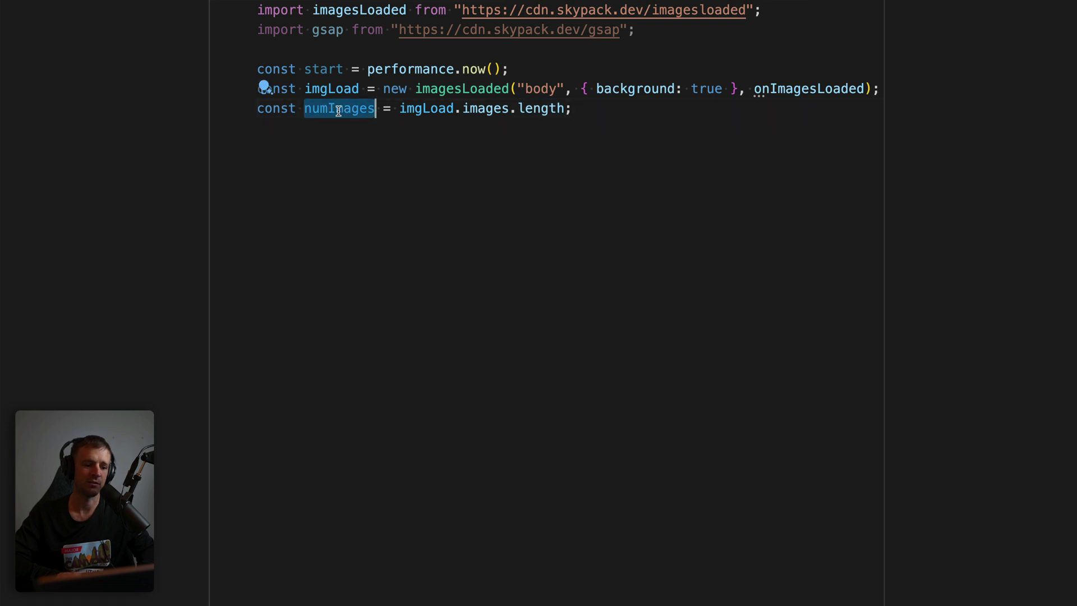
left_click(644, 104)
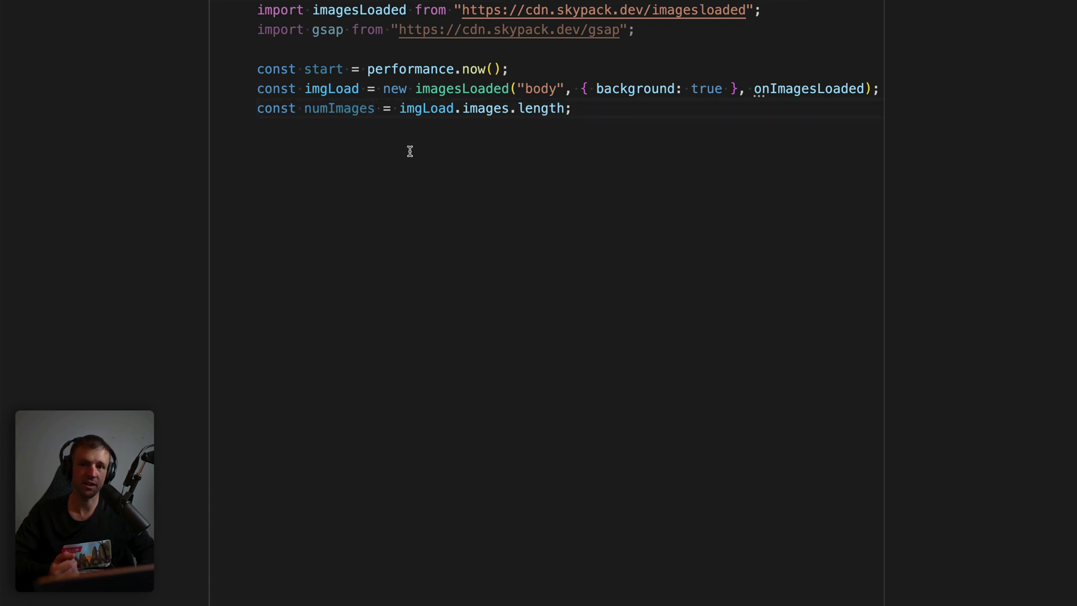
type("imgLoad.on(\"progress\", function (instance, image) {});")
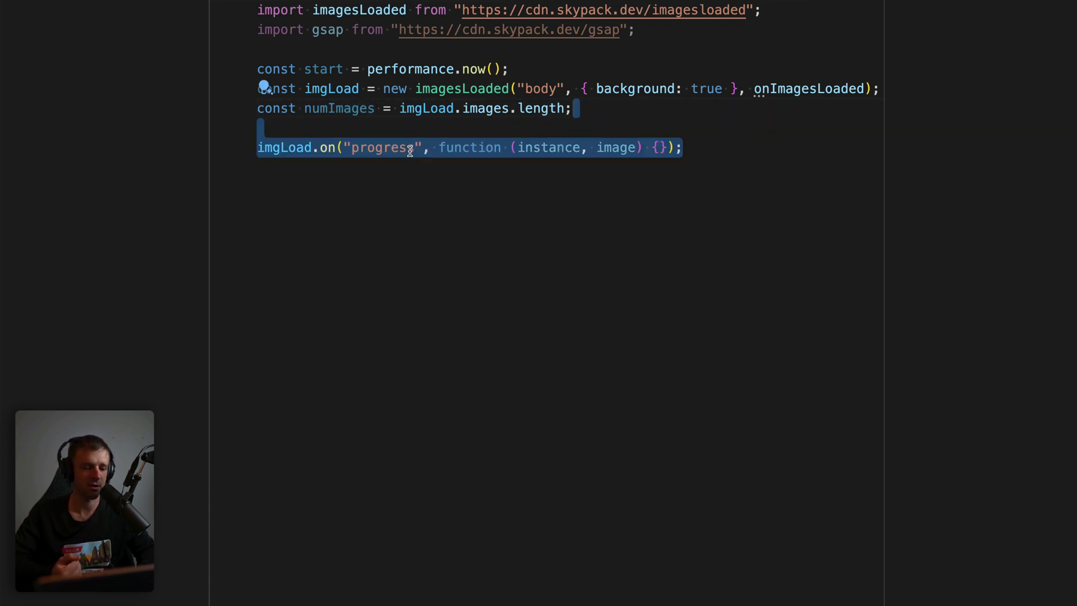
type("function onImagesLoaded() {}")
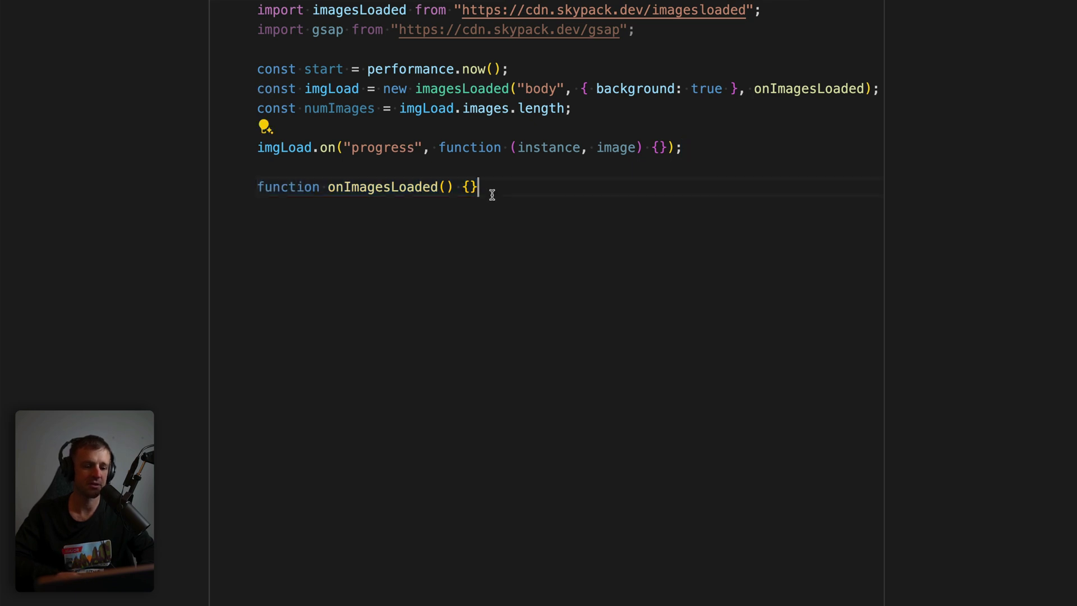
left_click_drag(683, 148, 262, 155)
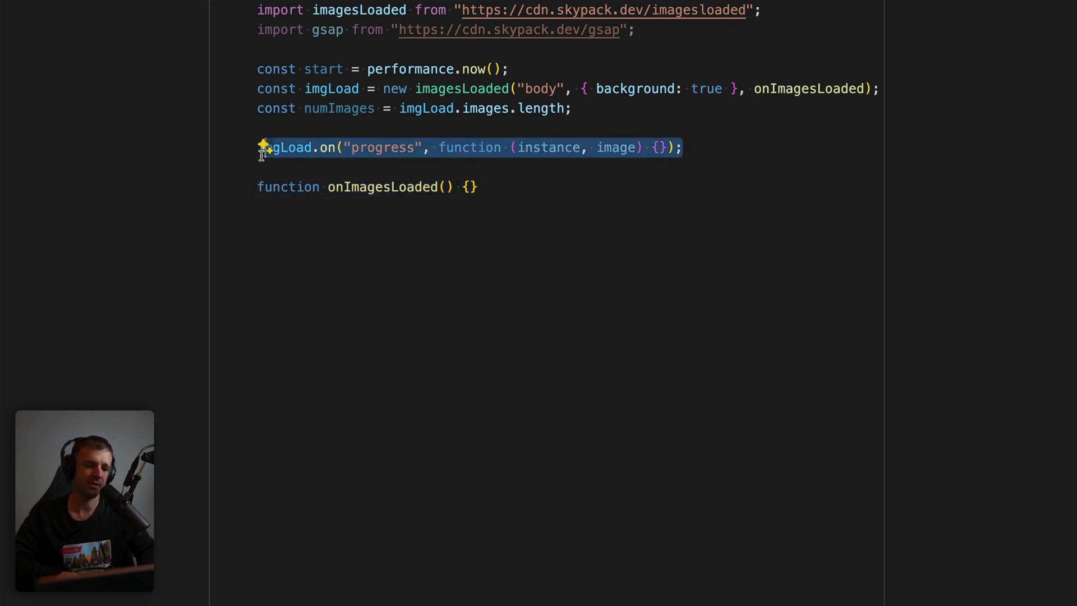
left_click(257, 165)
double_click(327, 150)
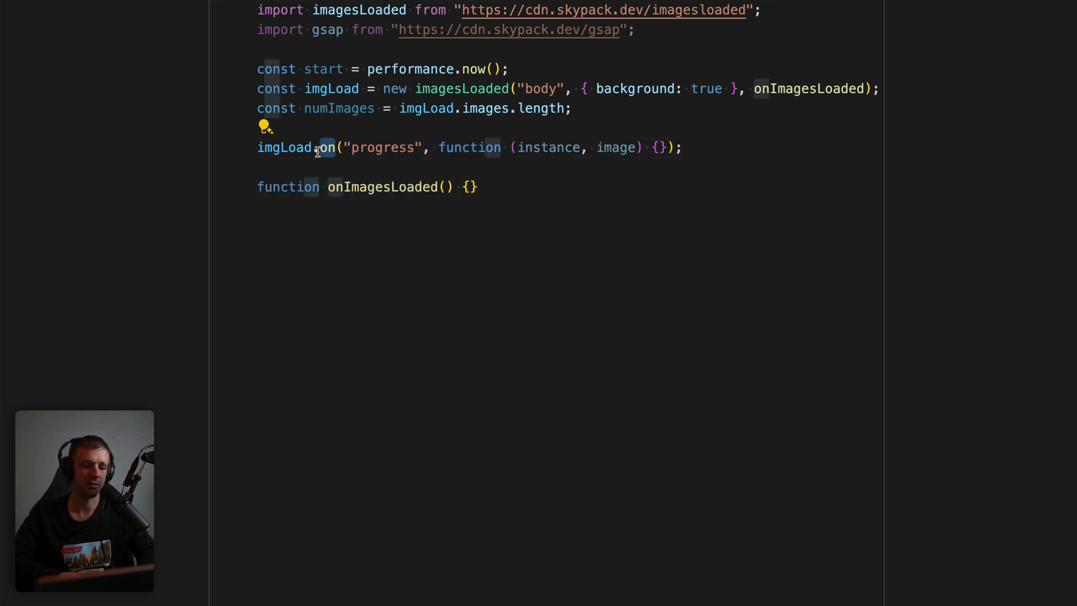
left_click(341, 147)
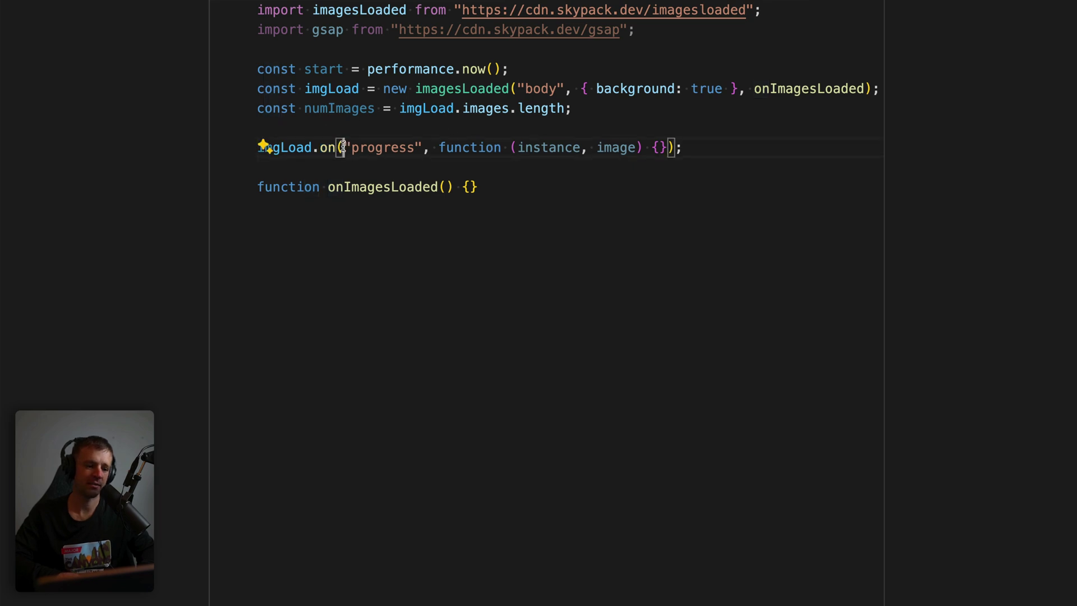
left_click_drag(343, 147, 640, 147)
left_click(466, 147)
left_click(437, 147)
left_click(586, 164)
double_click(552, 148)
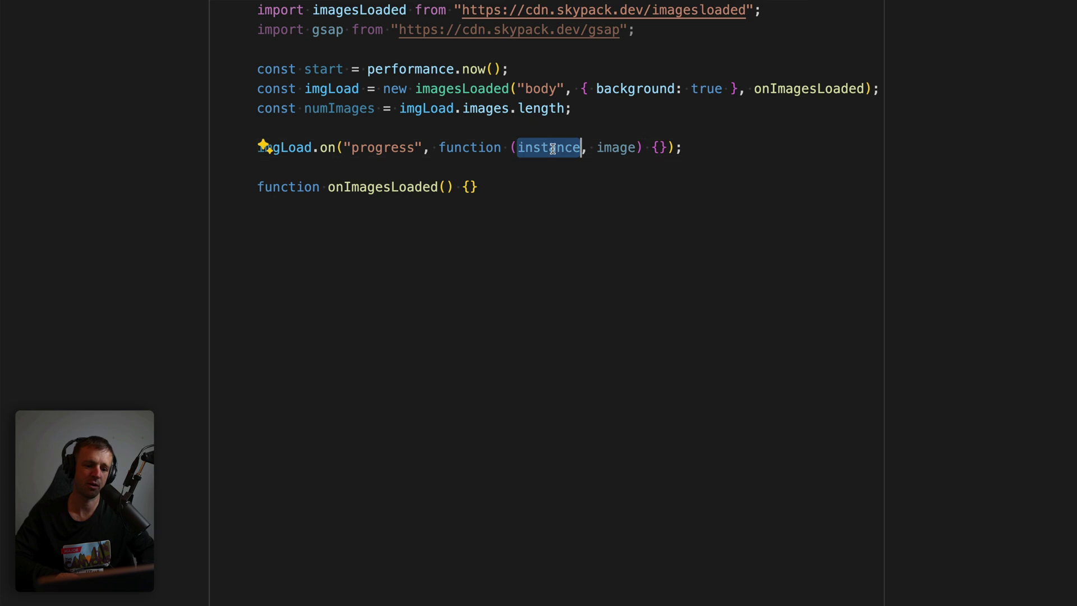
double_click(617, 148)
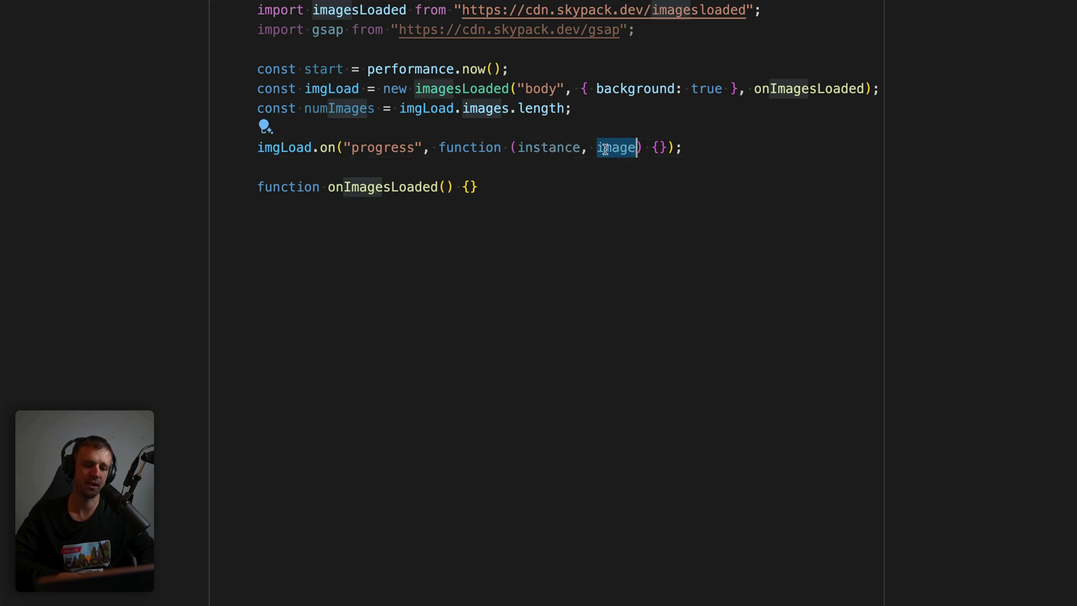
left_click(648, 140)
double_click(519, 147)
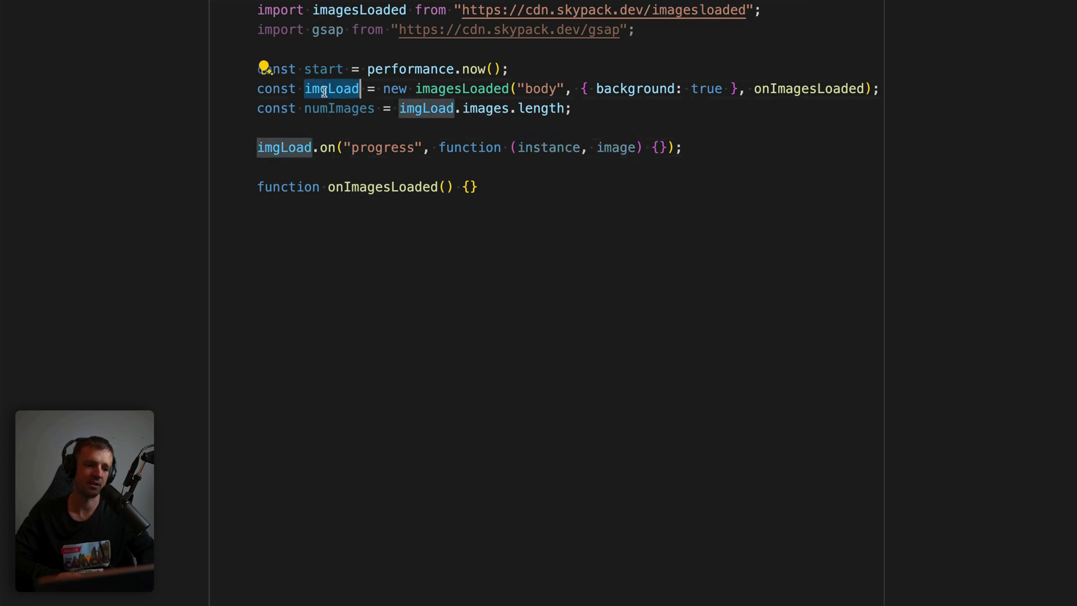
left_click(534, 147)
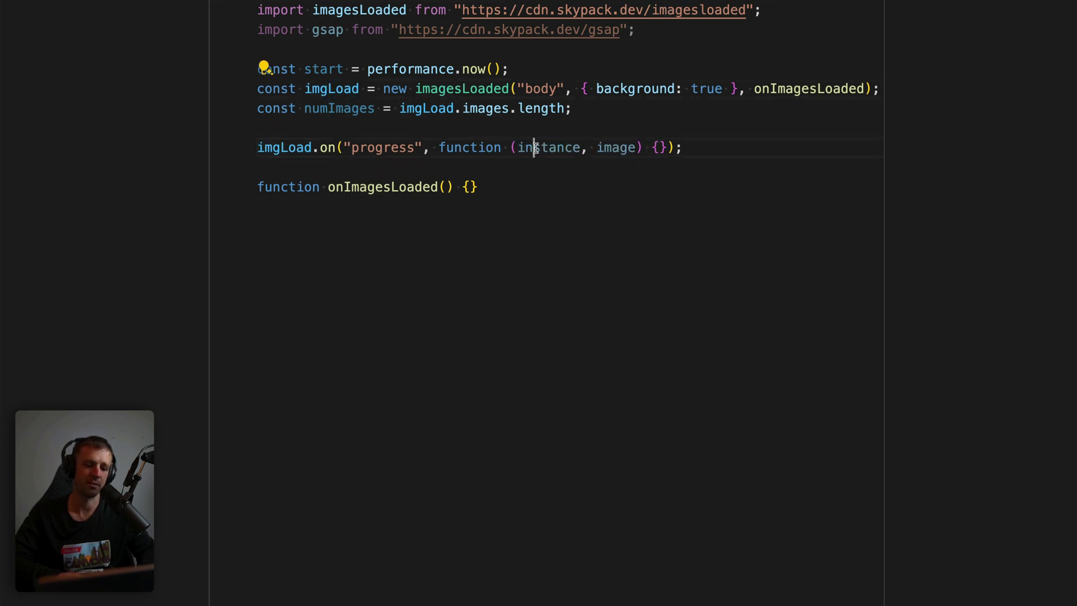
double_click(627, 148)
left_click(659, 147)
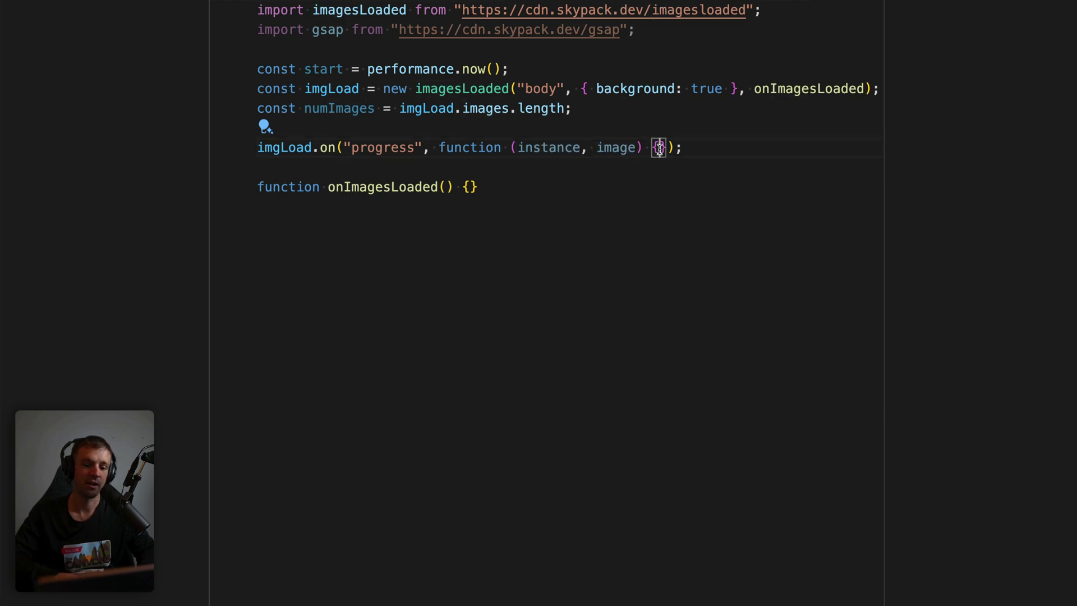
double_click(377, 148)
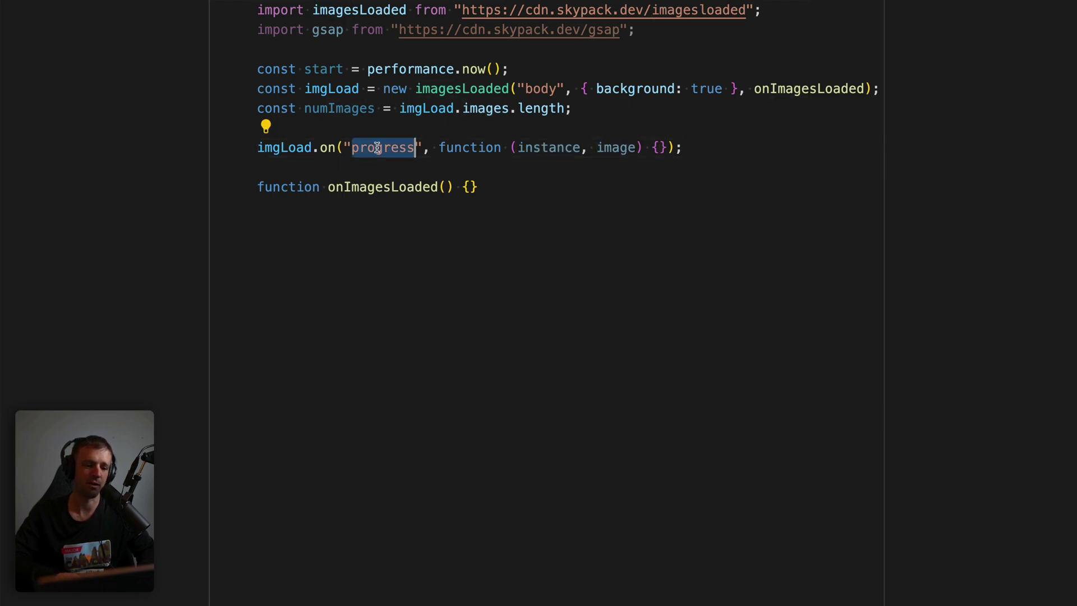
double_click(612, 147)
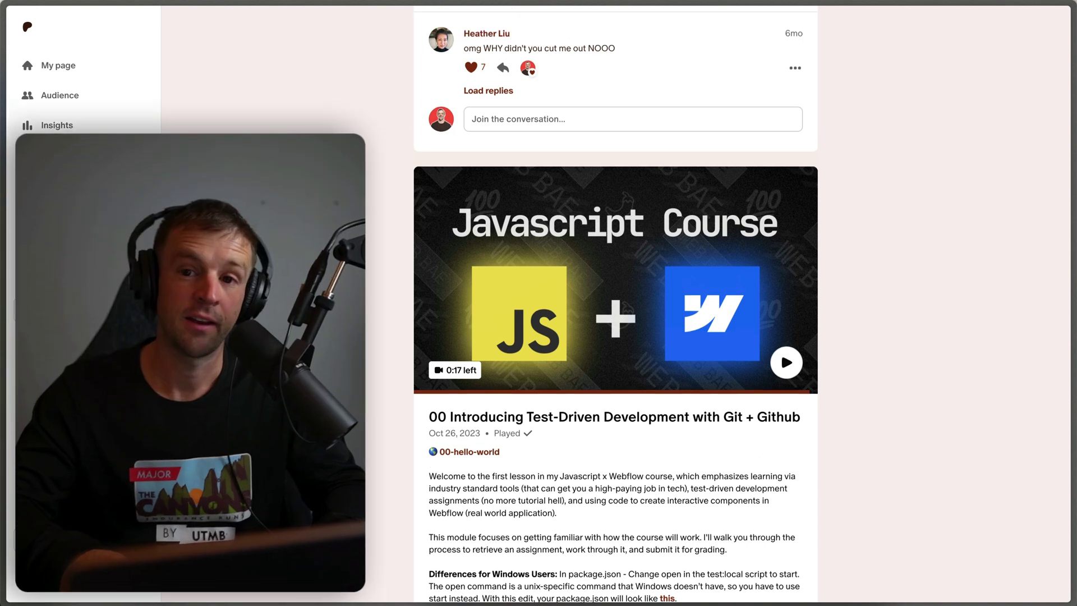
- Scroll up to the Javascript Course header, showing the '10 - Node, NPM, and Build Tools' post
scroll(615, 281, "up", 5)
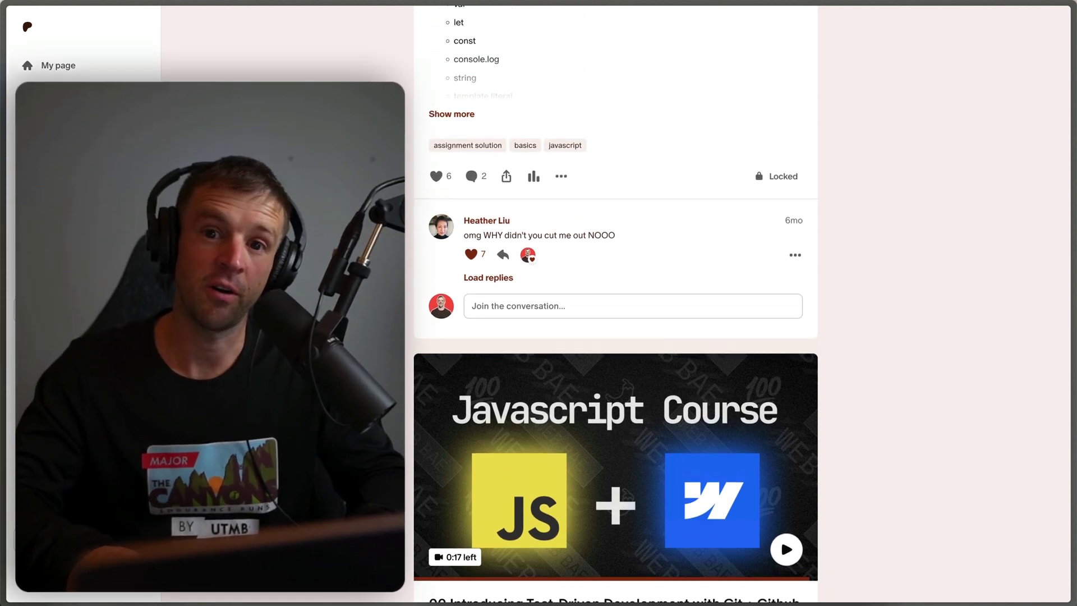
scroll(615, 303, "up", 6)
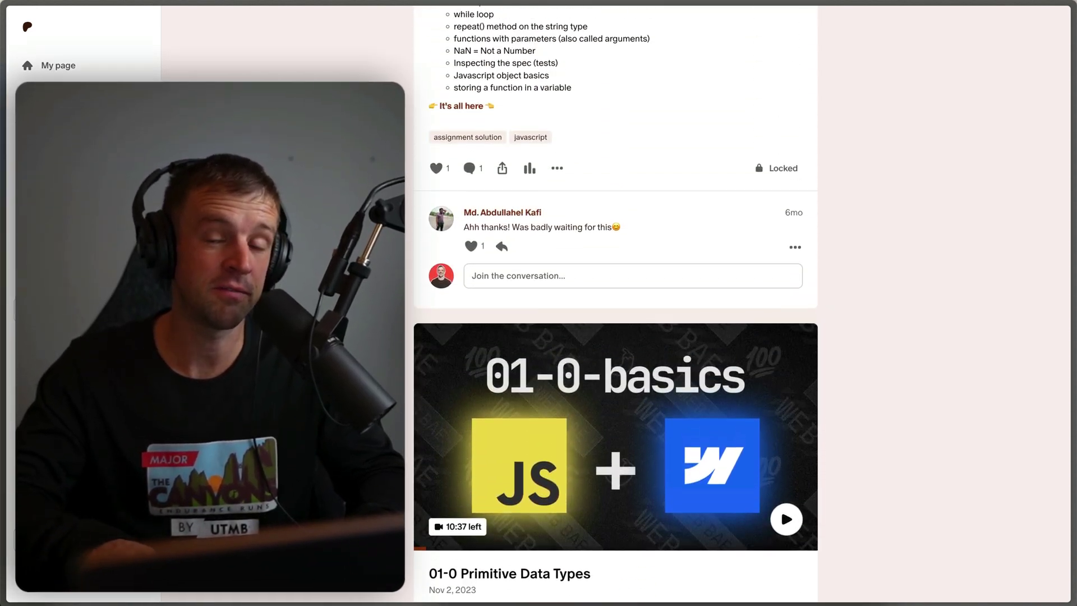
scroll(615, 302, "up", 15)
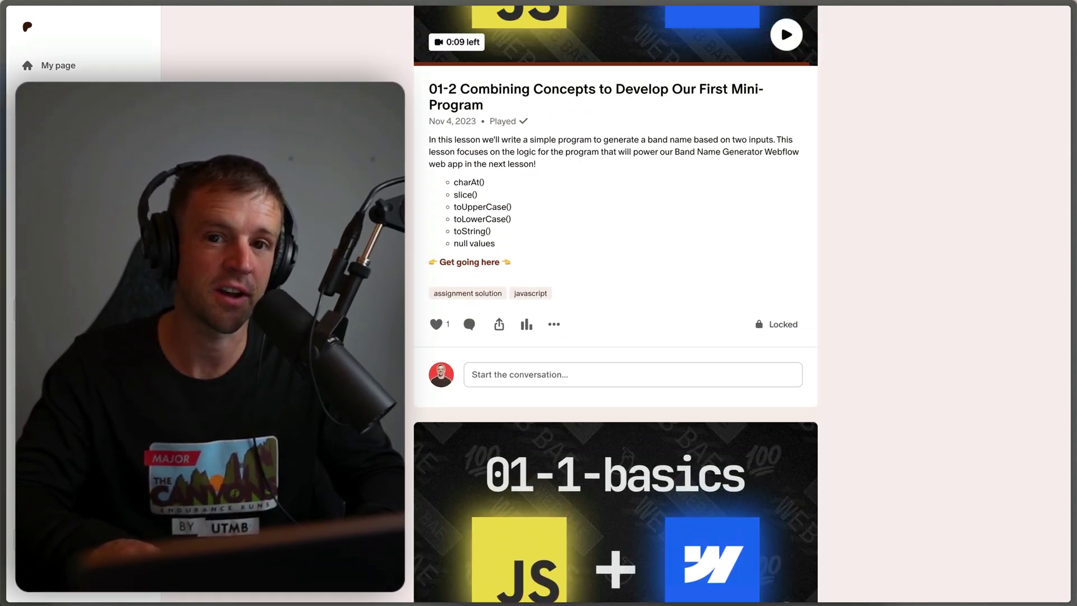
scroll(615, 303, "up", 15)
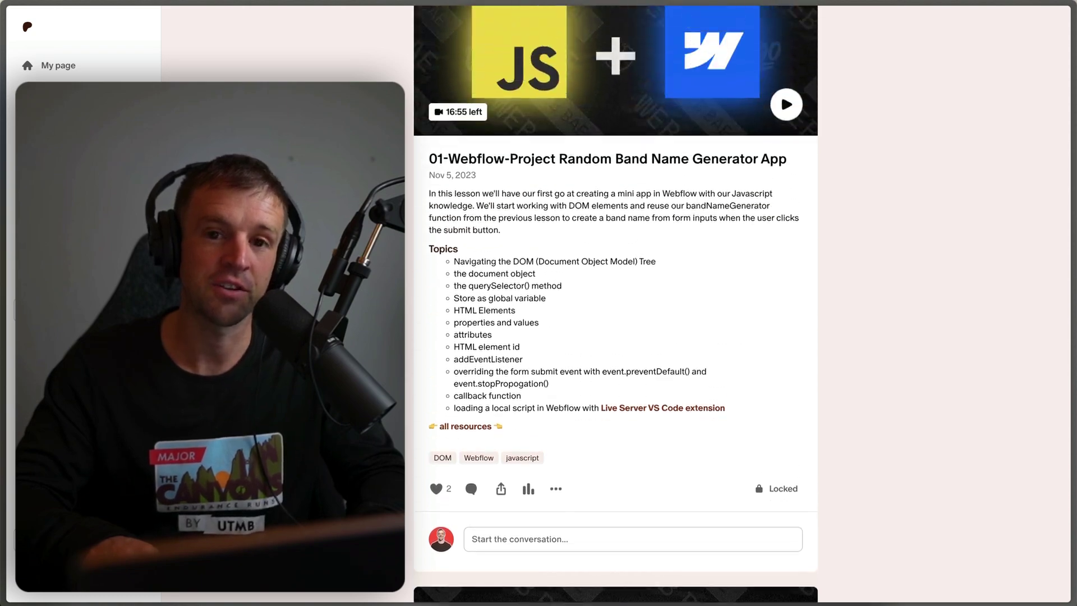
scroll(615, 302, "up", 20)
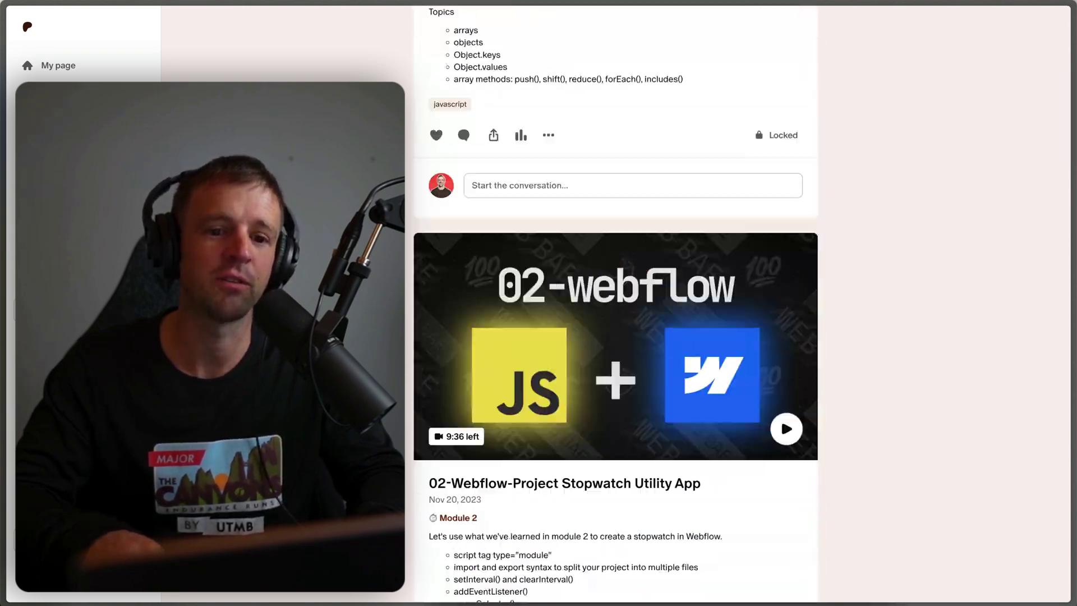
scroll(615, 303, "up", 20)
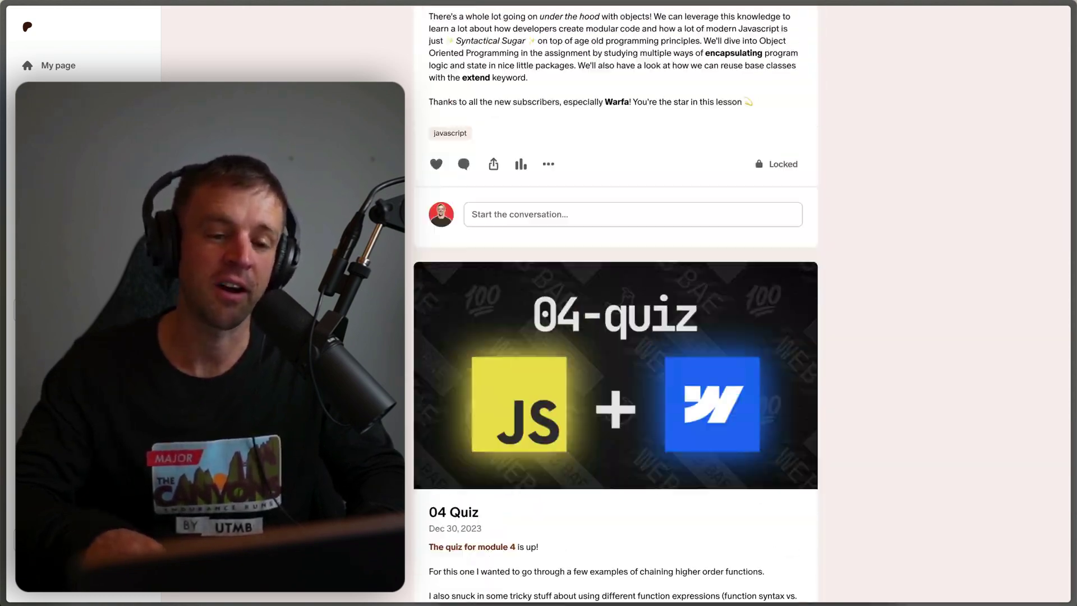
scroll(616, 302, "up", 20)
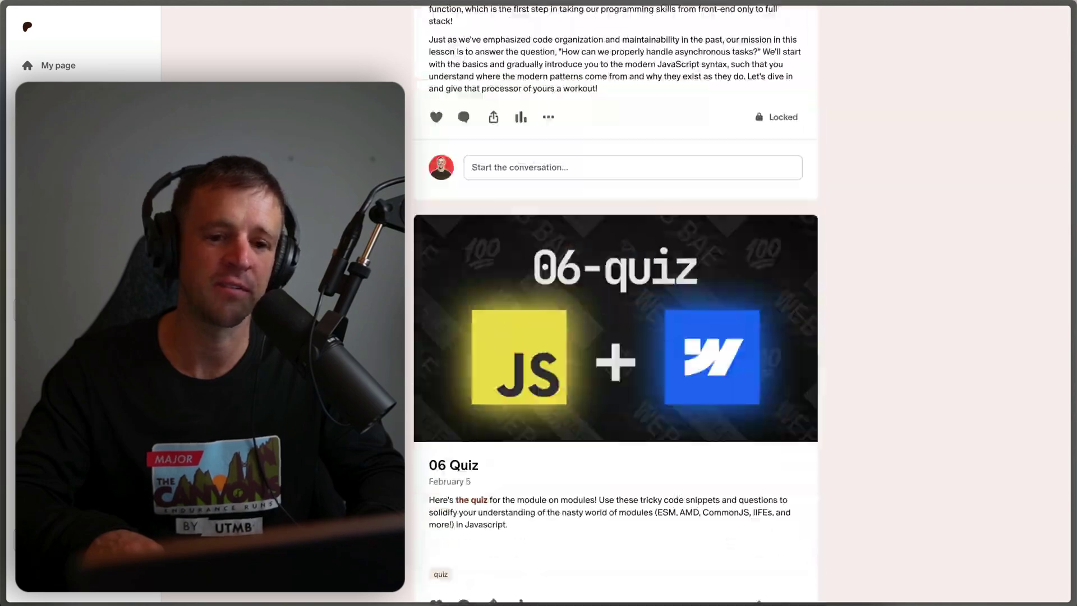
scroll(615, 303, "up", 20)
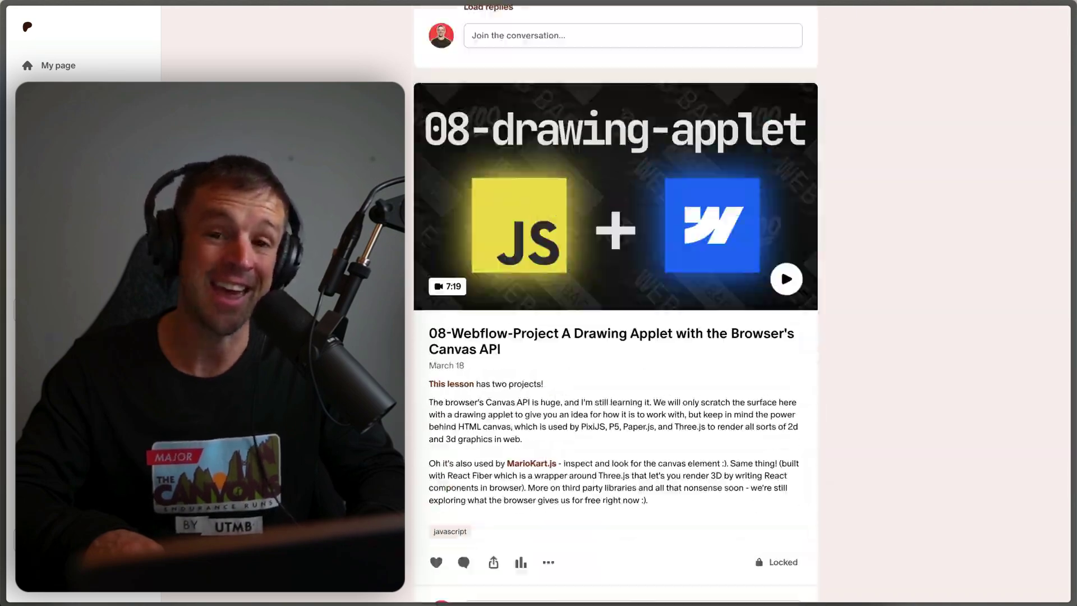
scroll(615, 303, "up", 15)
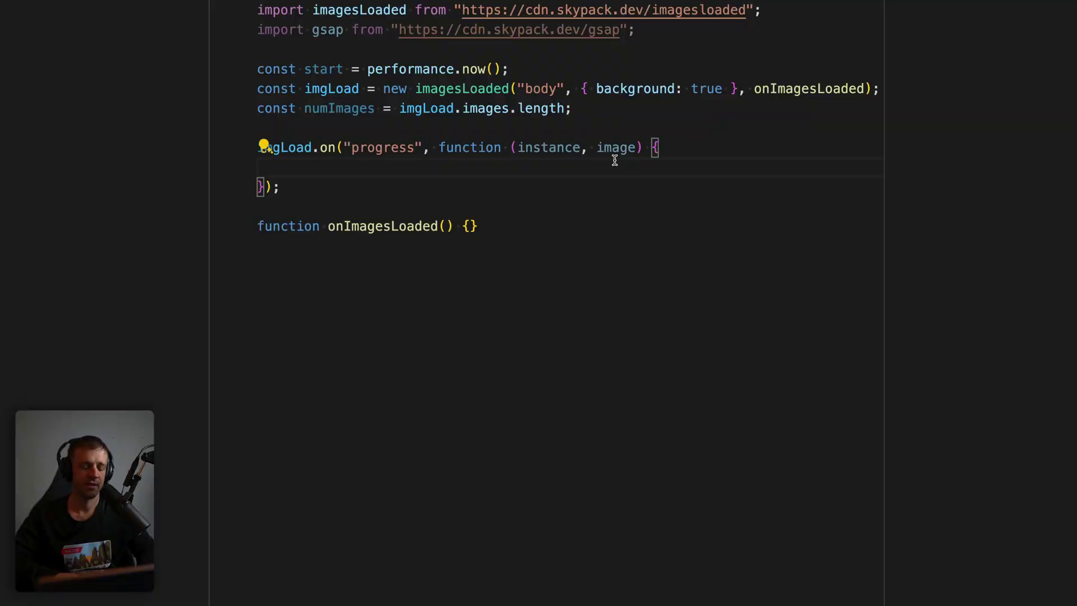
- Paste the var result loaded-or-broken ternary into the progress handler and walk through it
type("var result = image.isLoaded ? \"loaded\" : \"broken\";")
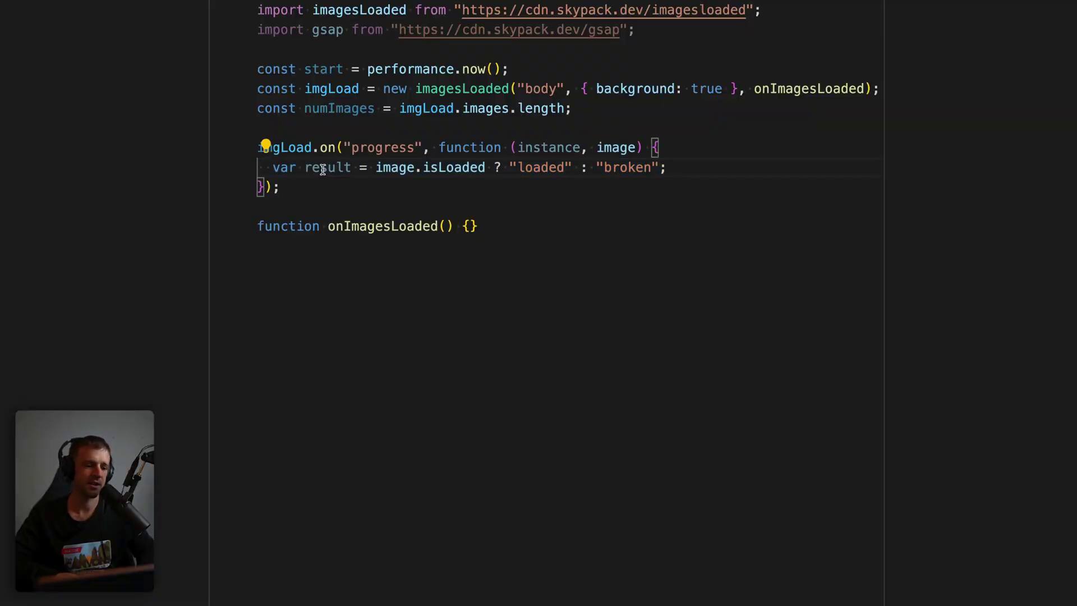
double_click(323, 169)
double_click(528, 147)
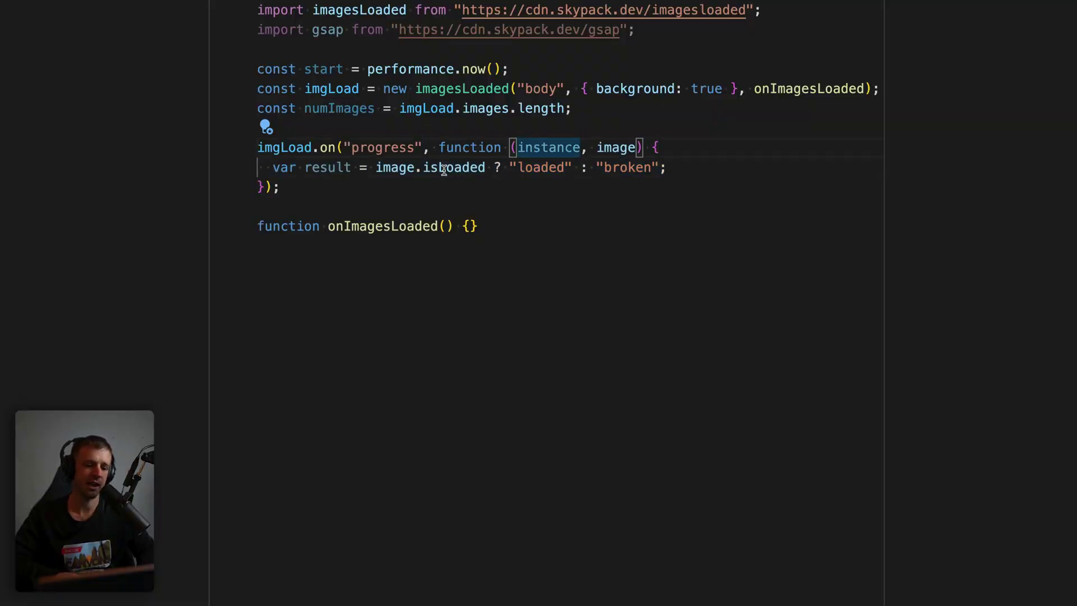
double_click(452, 167)
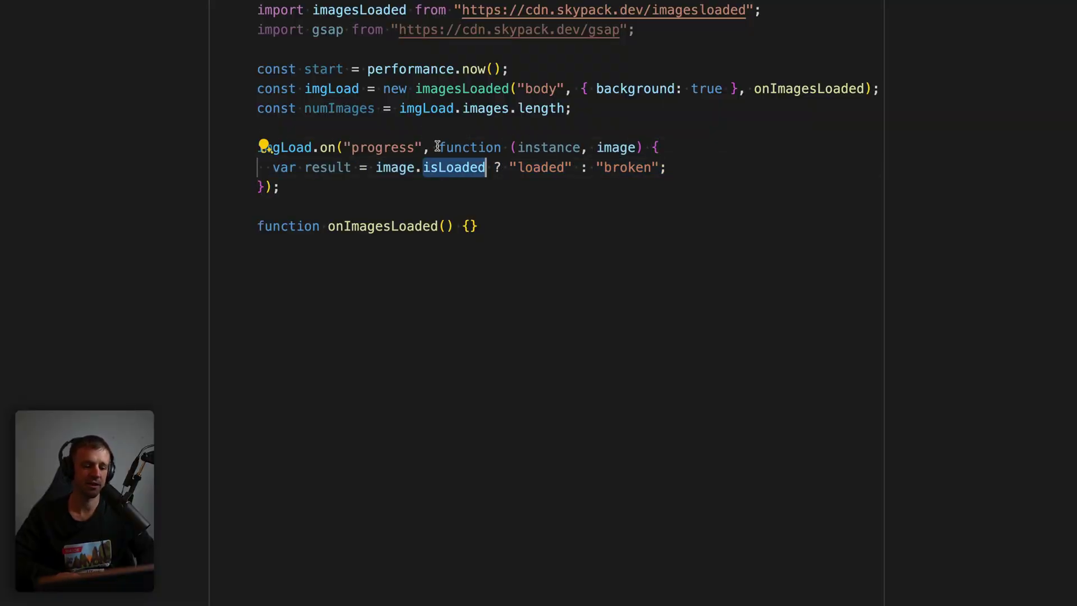
double_click(394, 168)
double_click(615, 147)
left_click(548, 134)
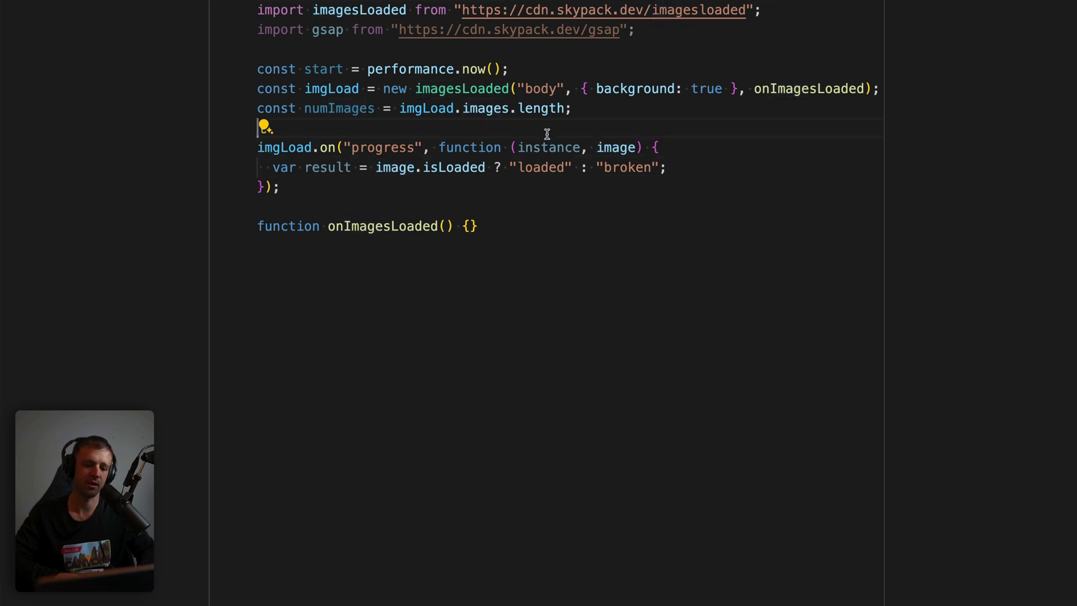
left_click_drag(493, 167, 671, 167)
left_click(544, 167)
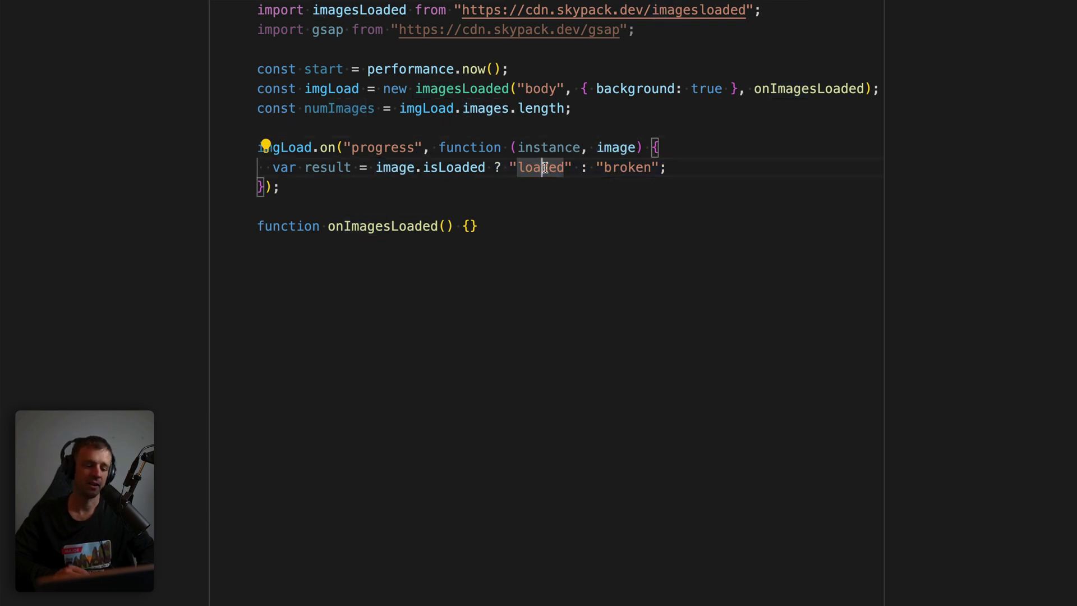
double_click(332, 166)
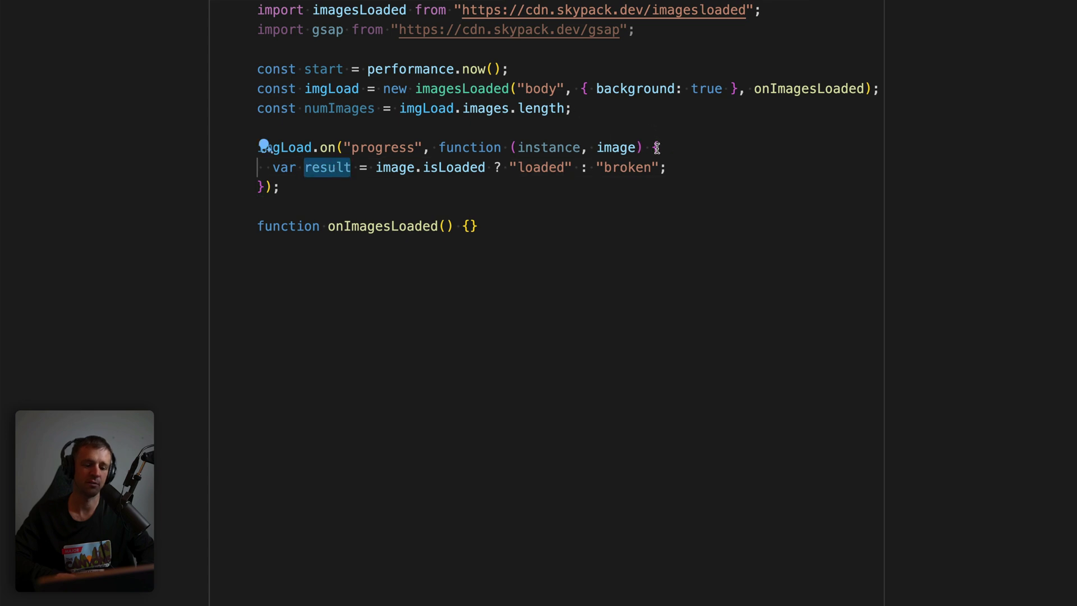
double_click(630, 167)
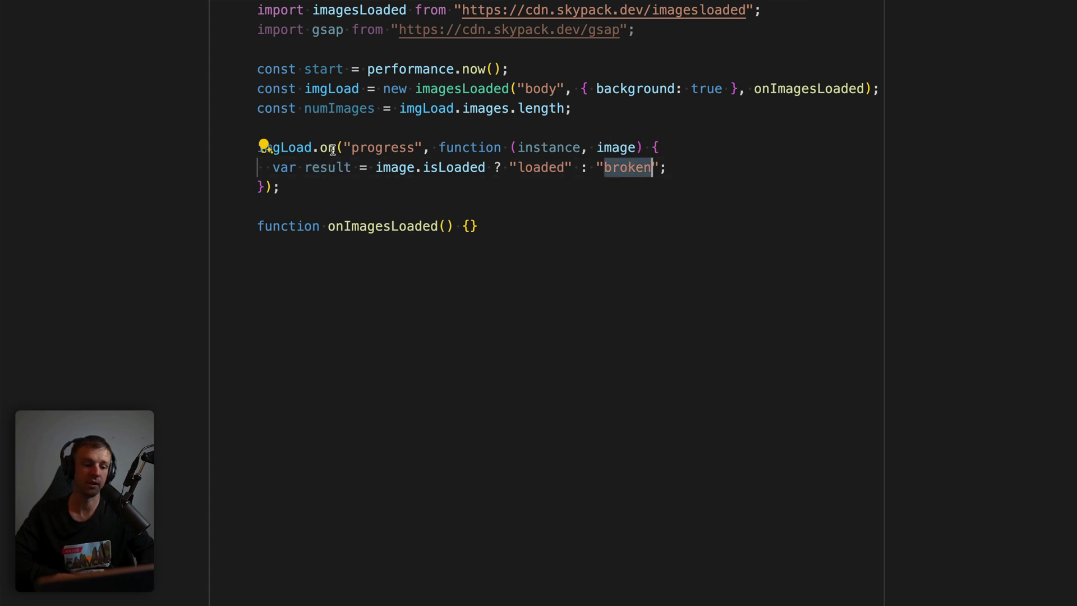
left_click(308, 167)
- Add the image-progress console.log and const progress = instance.progressedCount / numImages
key("ctrl+z")
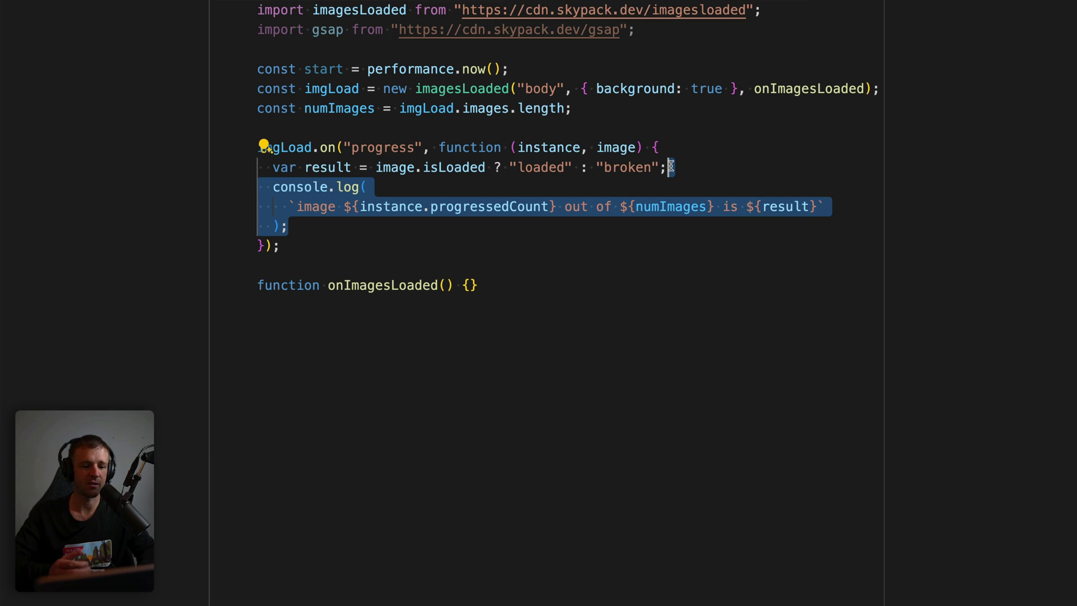
left_click(427, 187)
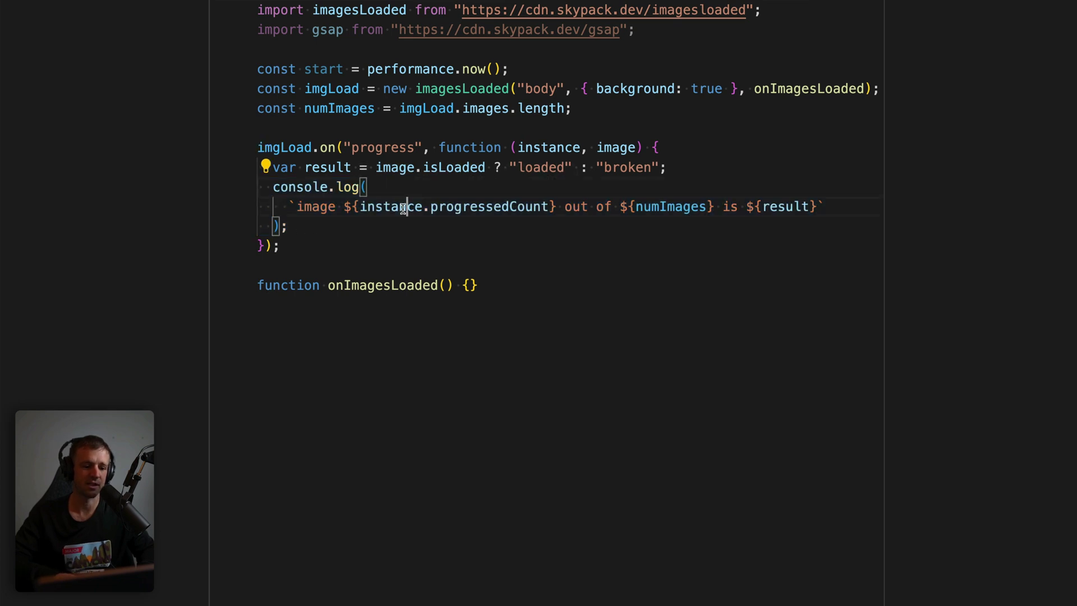
left_click(457, 207)
key("ctrl+Left")
key("ctrl+Left")
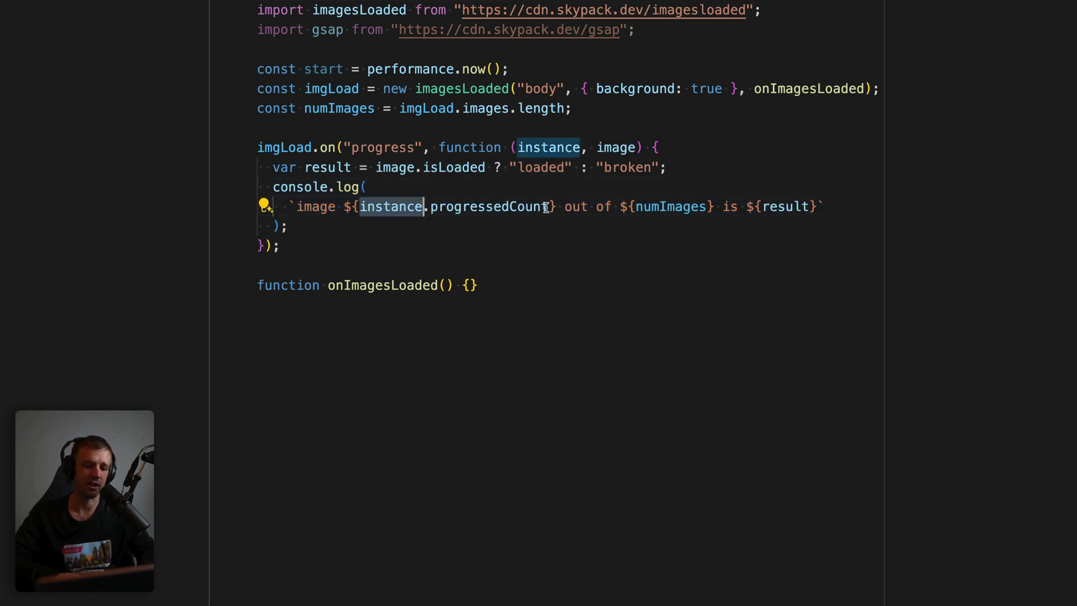
left_click(519, 208)
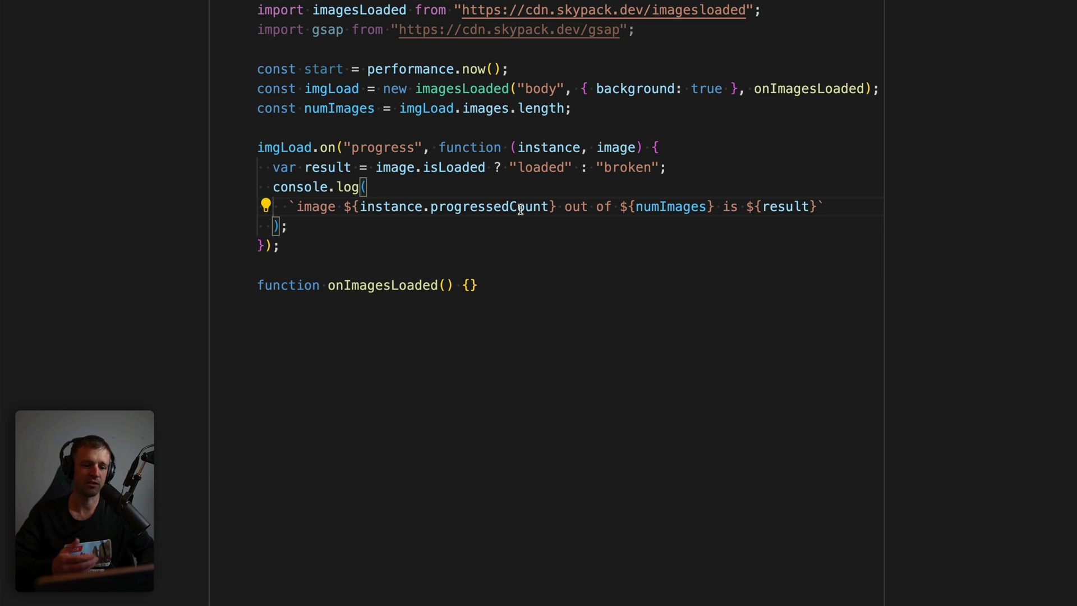
double_click(674, 207)
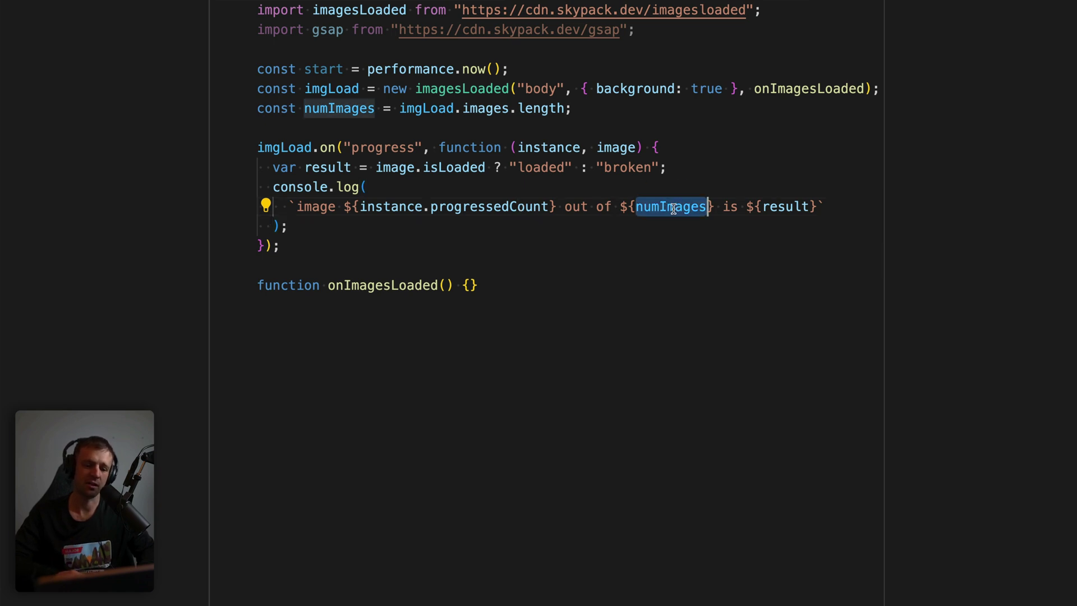
double_click(793, 207)
left_click(834, 206)
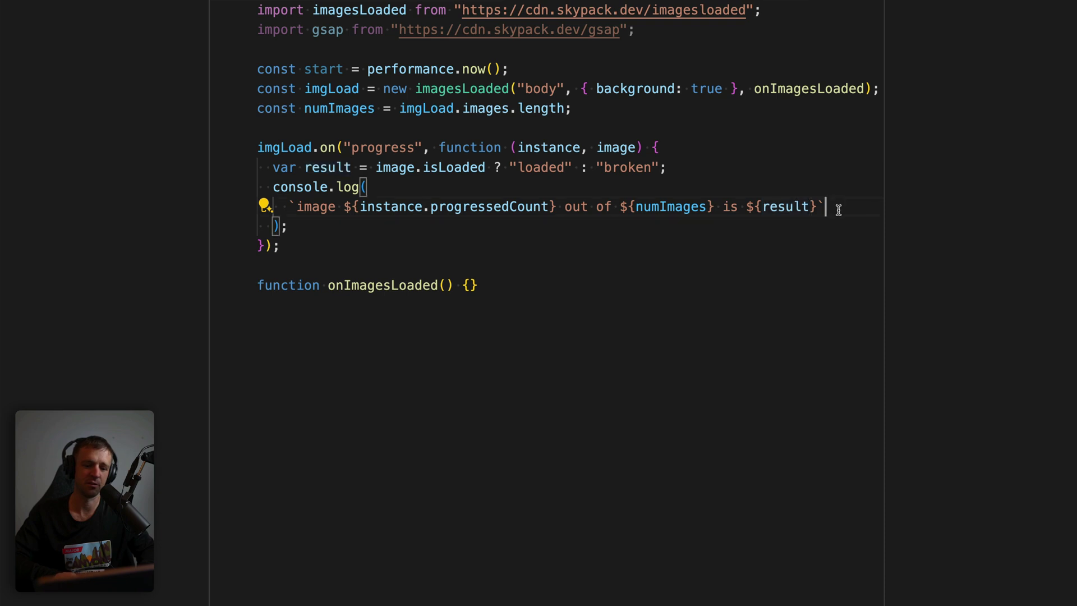
key("Down")
type("const progress = instance.progressedCount / numImages;")
- Below the progress calculation, add the statement setting .loader-percent's textContent
left_click(708, 266)
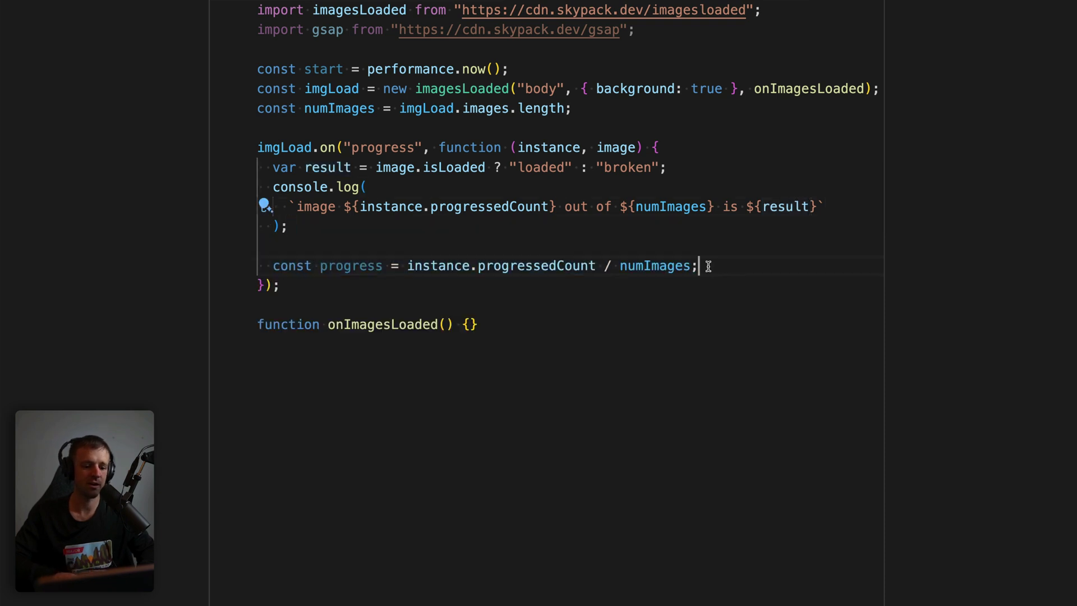
double_click(507, 267)
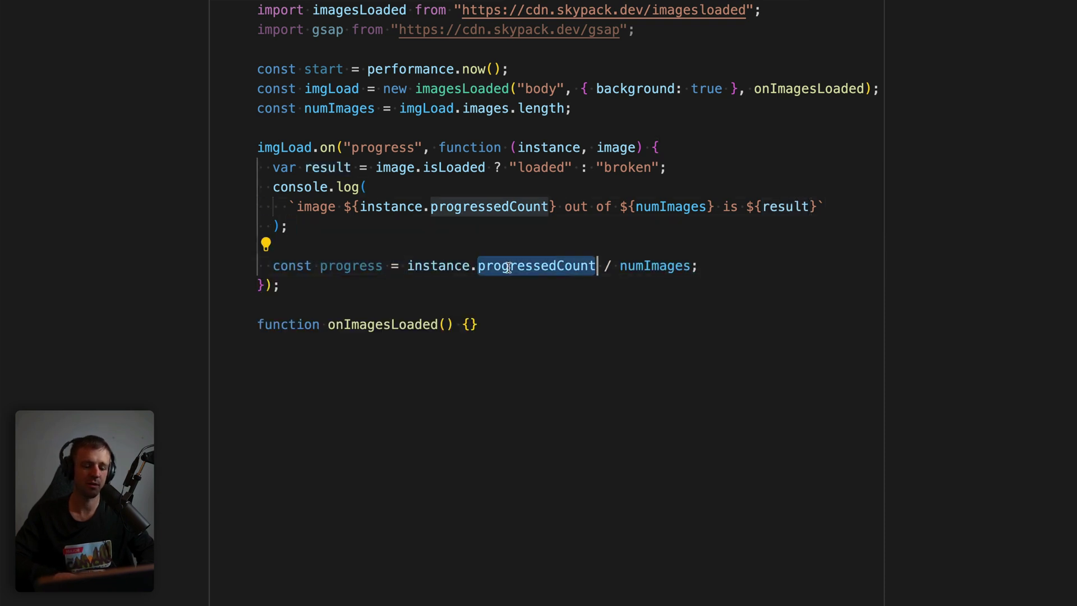
left_click(751, 266)
double_click(657, 262)
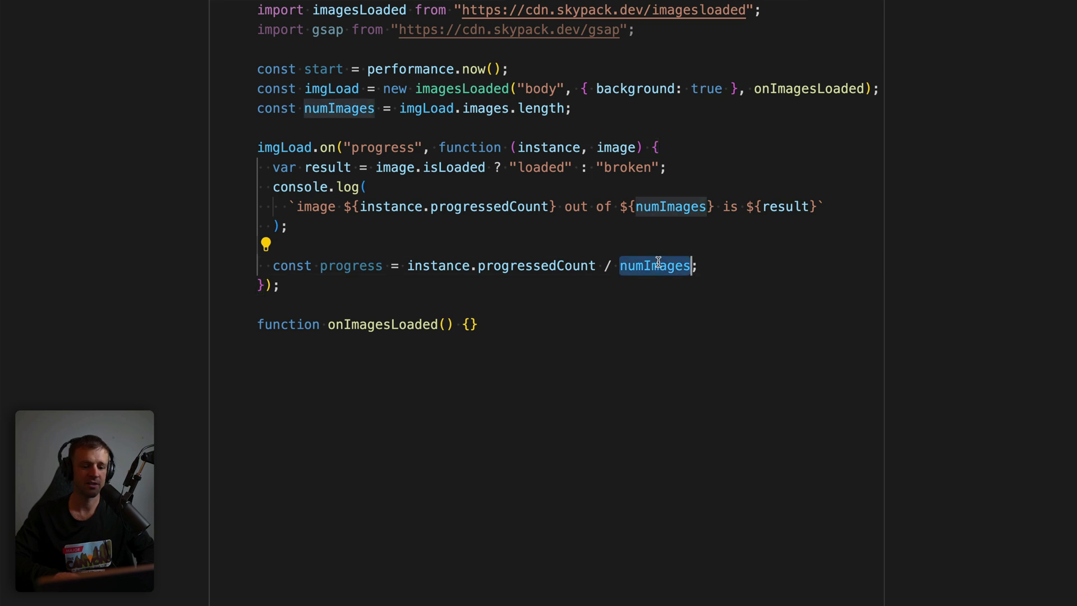
left_click(755, 268)
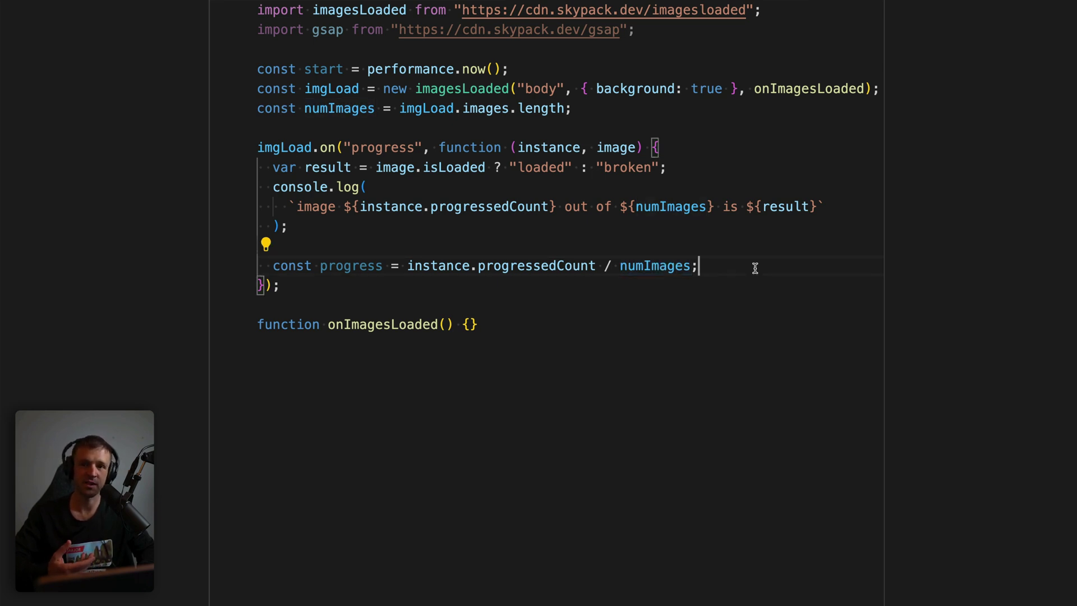
type("document.querySelector(\".loader-percent\").textContent = `${Math.round(     progress * 100   )}%`;")
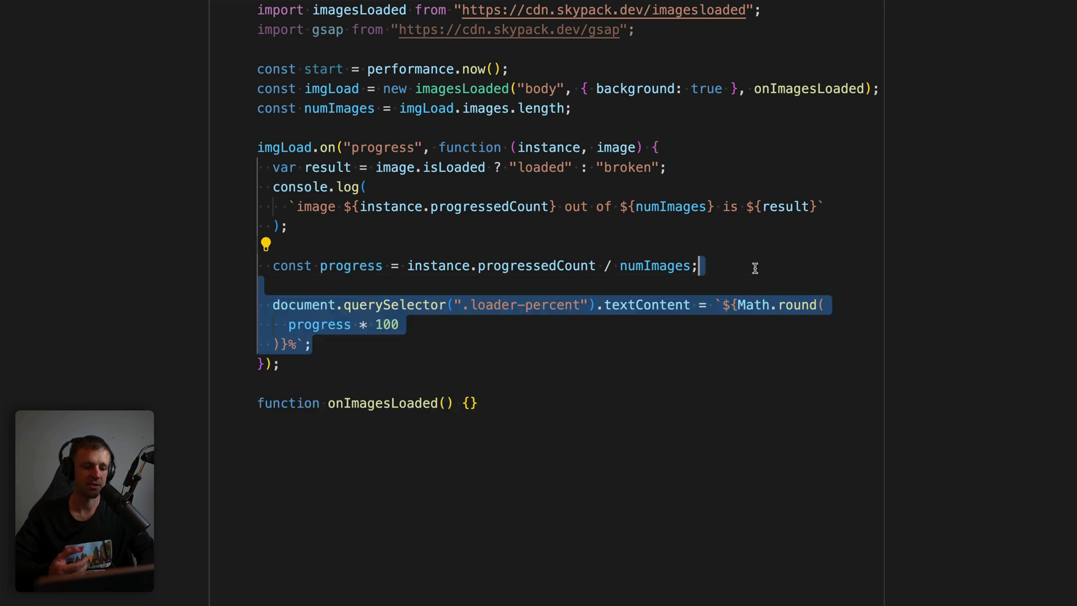
key("Down")
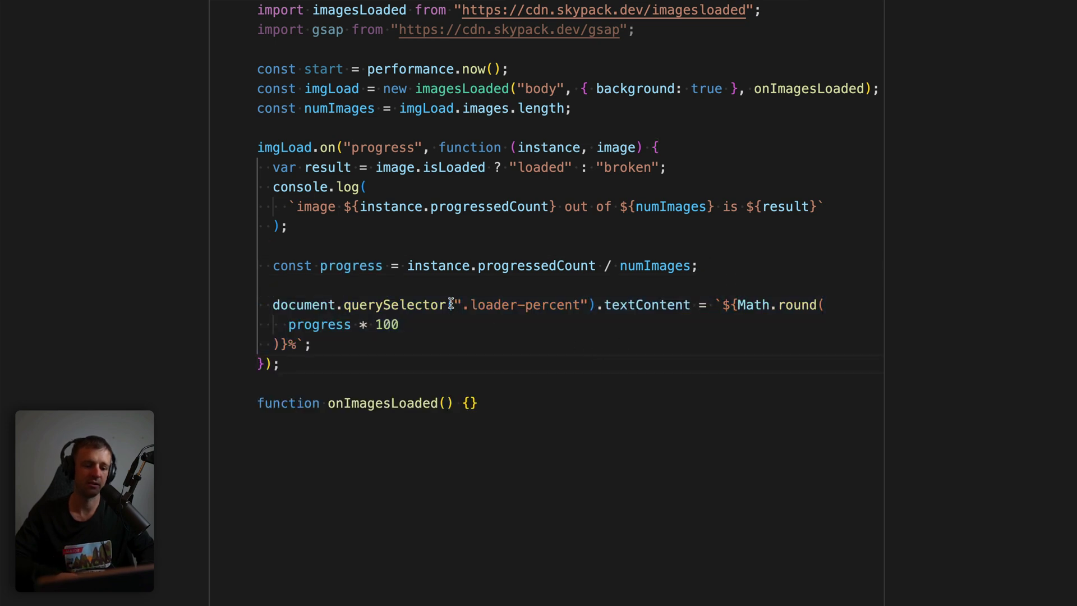
- Walk through the .loader-percent selector and the `${Math.round(progress * 100)}%` expression
left_click_drag(451, 304, 592, 305)
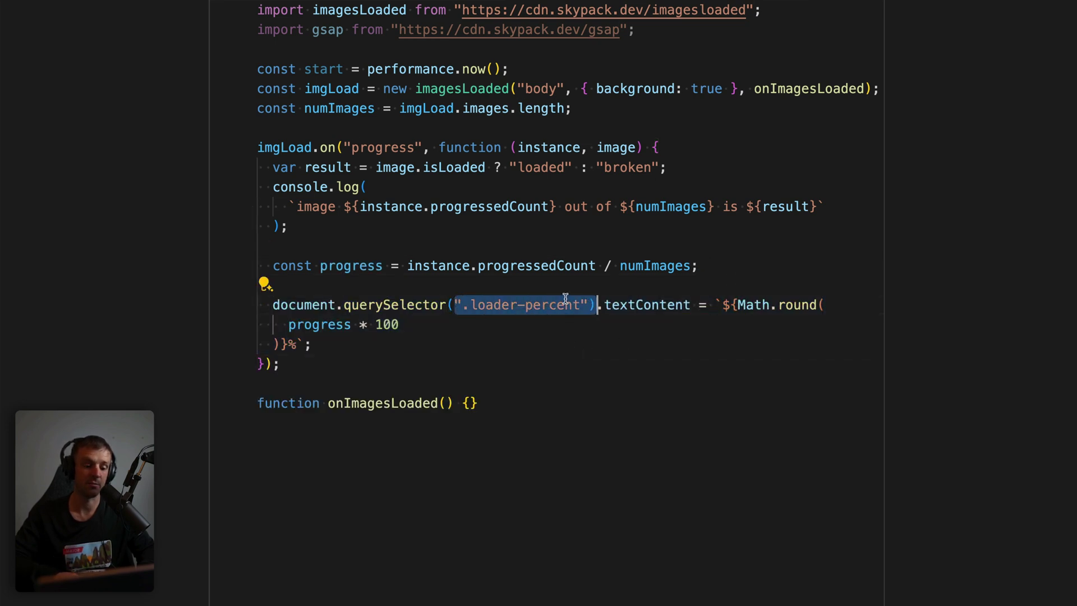
left_click(356, 309)
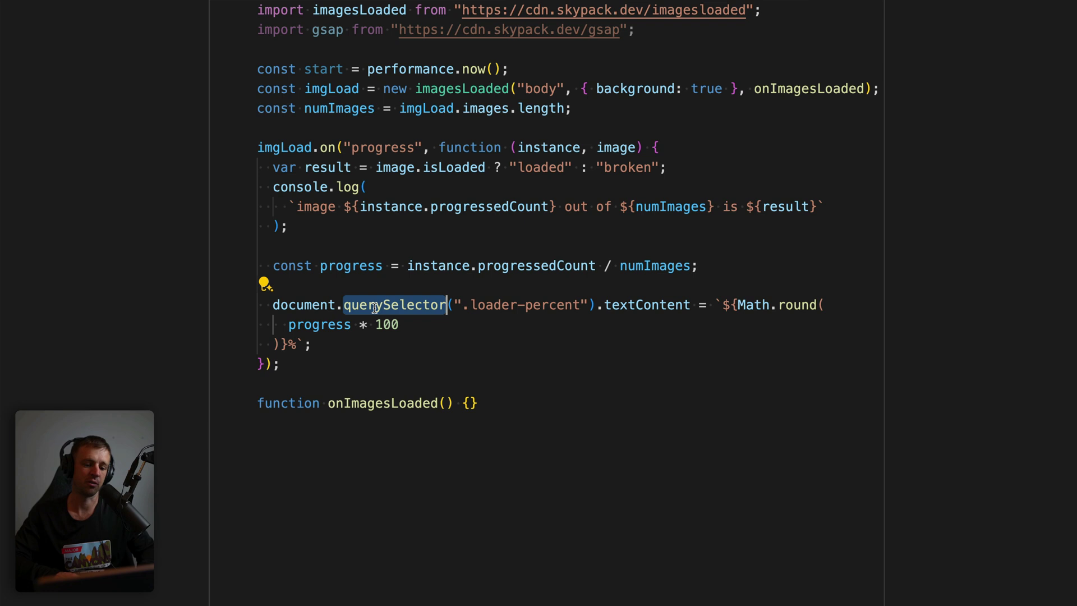
left_click(653, 305)
left_click(745, 292)
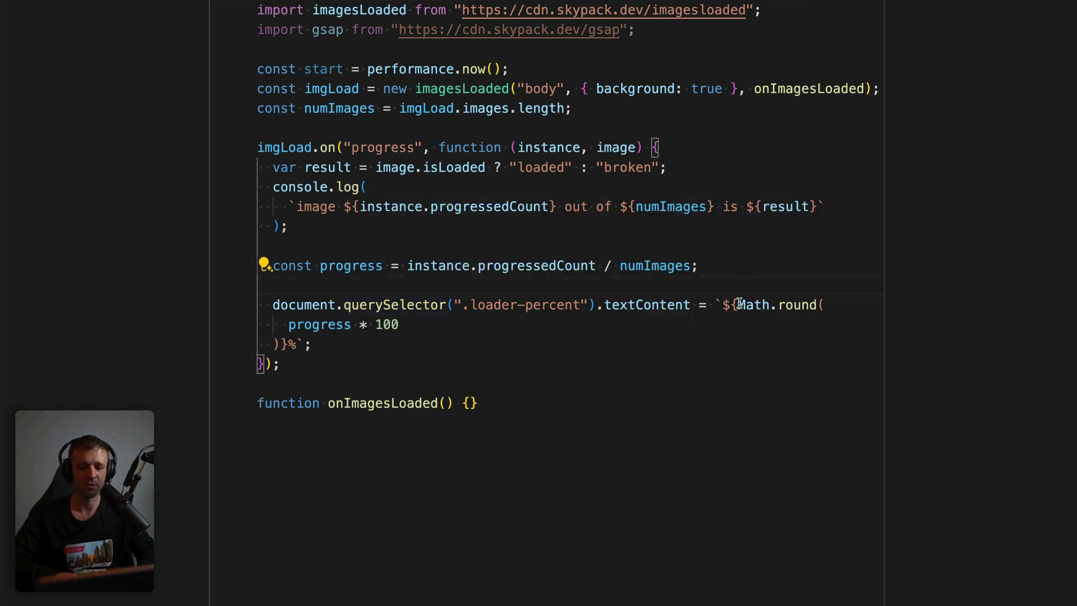
double_click(326, 324)
double_click(387, 324)
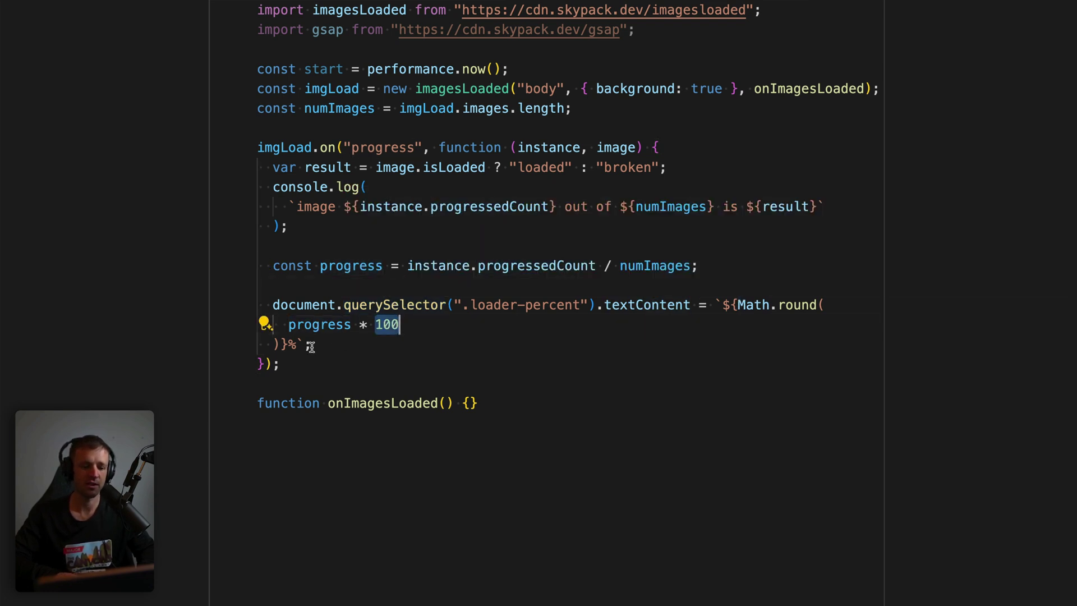
left_click(280, 346)
left_click(739, 305, "shift")
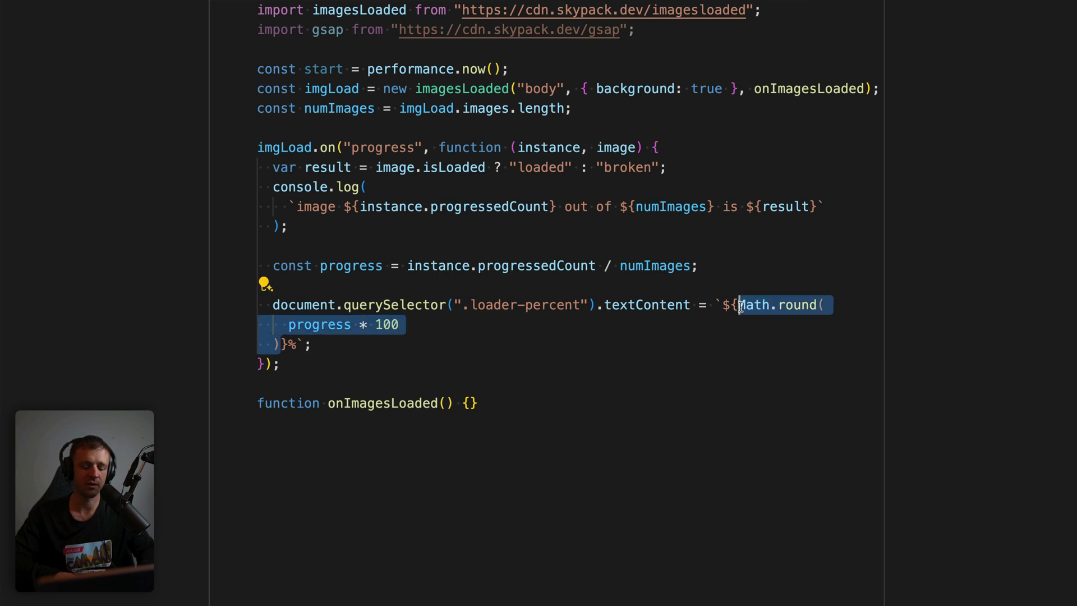
left_click(320, 325)
double_click(293, 345)
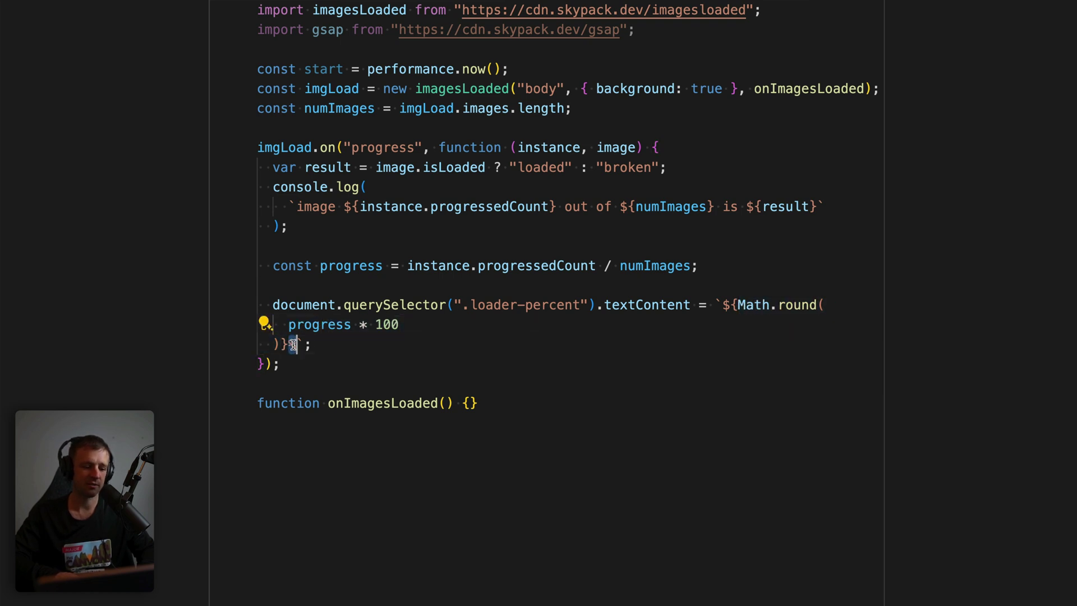
left_click(402, 341)
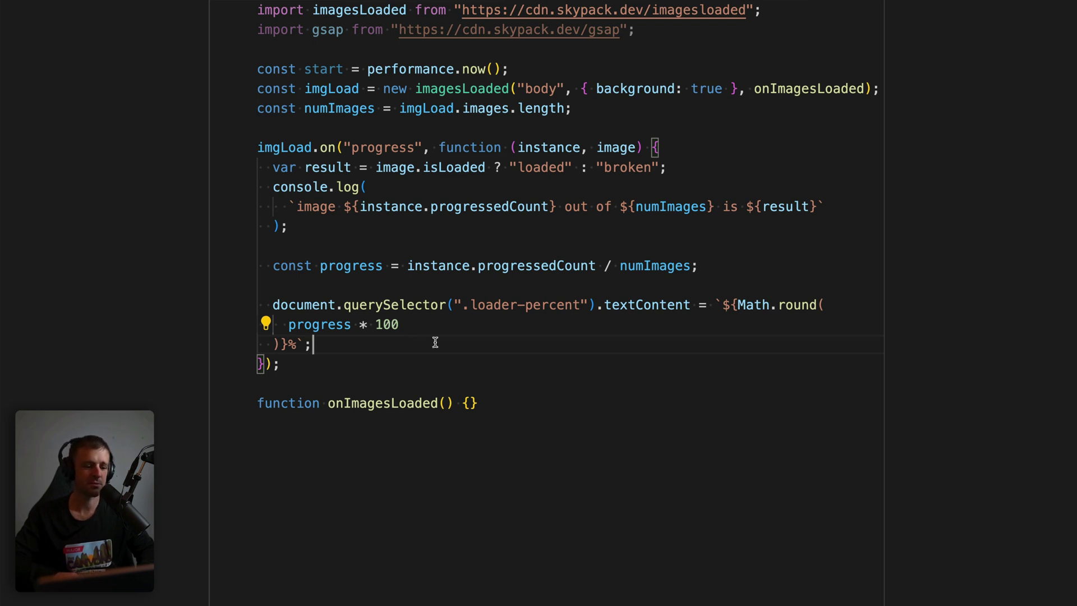
- Add a commented gsap.to(".progress-bar", { scaleX: progress }) tween below the percentage update
type("// gsap loader animation shows progress of images loading gsap.to(\".progress-bar\", {});")
left_click(544, 401)
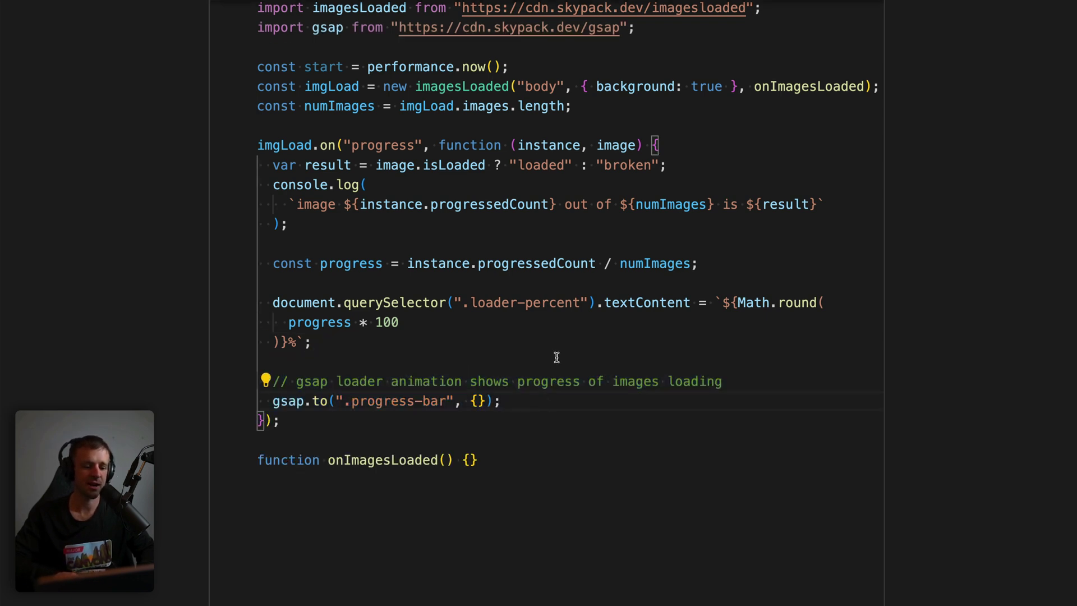
scroll(557, 358, "down", 2)
left_click_drag(336, 327, 454, 329)
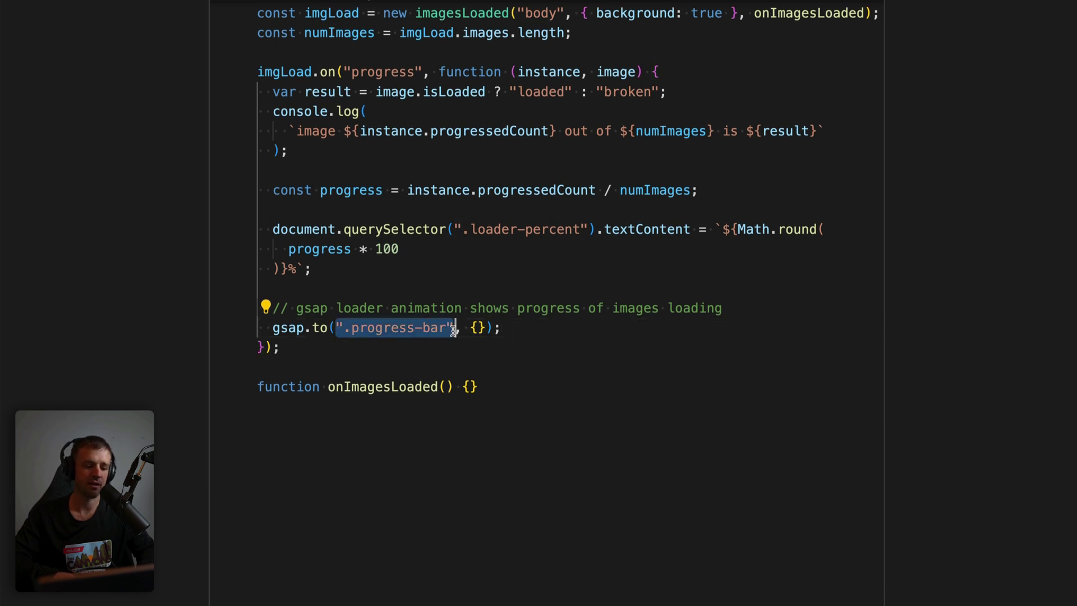
left_click(527, 326)
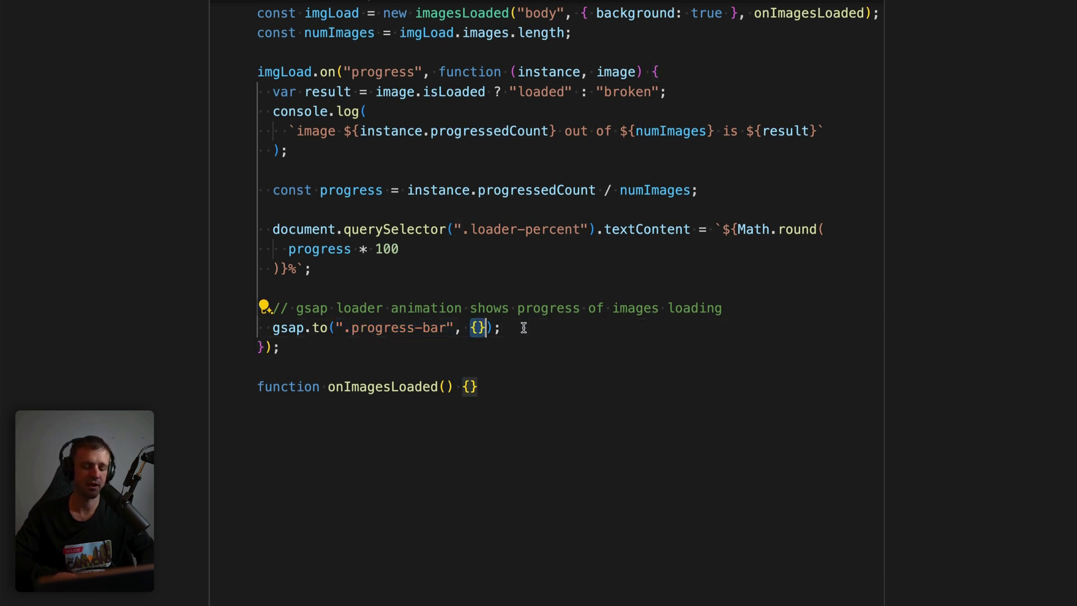
key("Left")
key("Left")
key("Left")
key("Return")
type("scaleX: progress,")
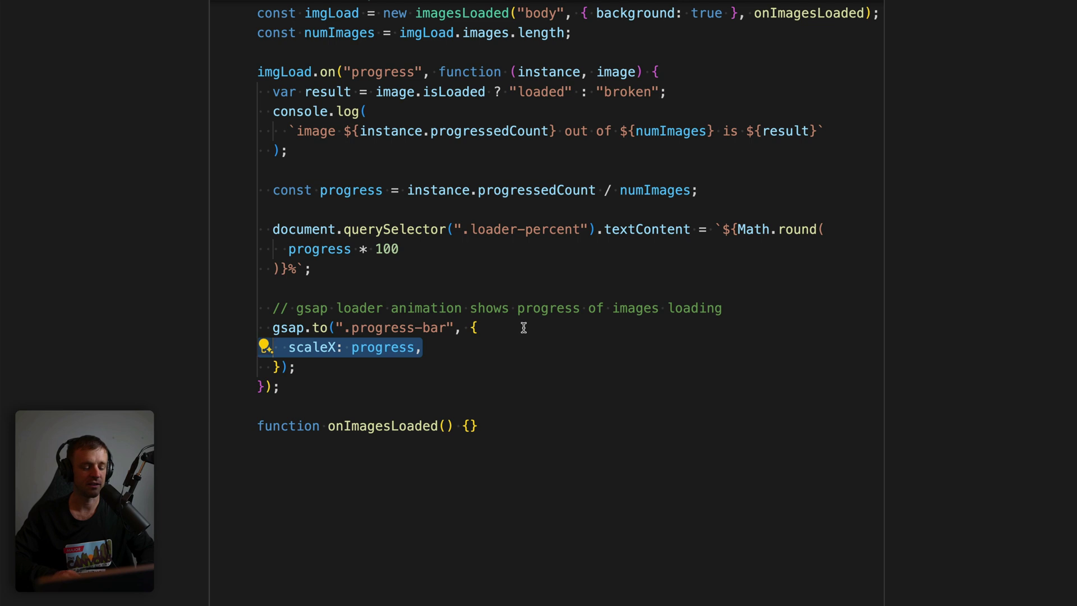
left_click(521, 327)
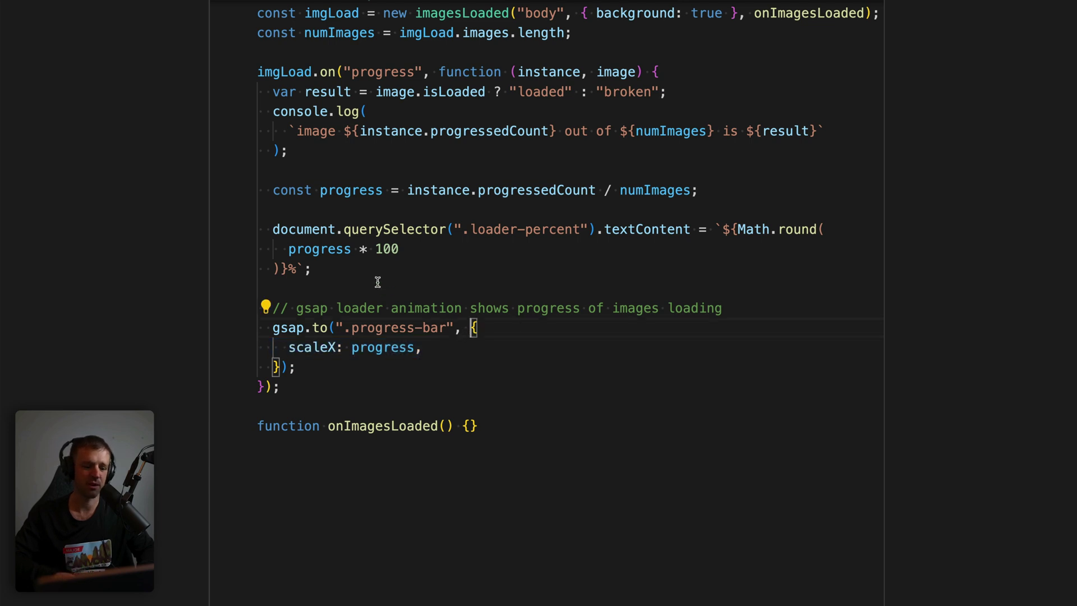
double_click(370, 351)
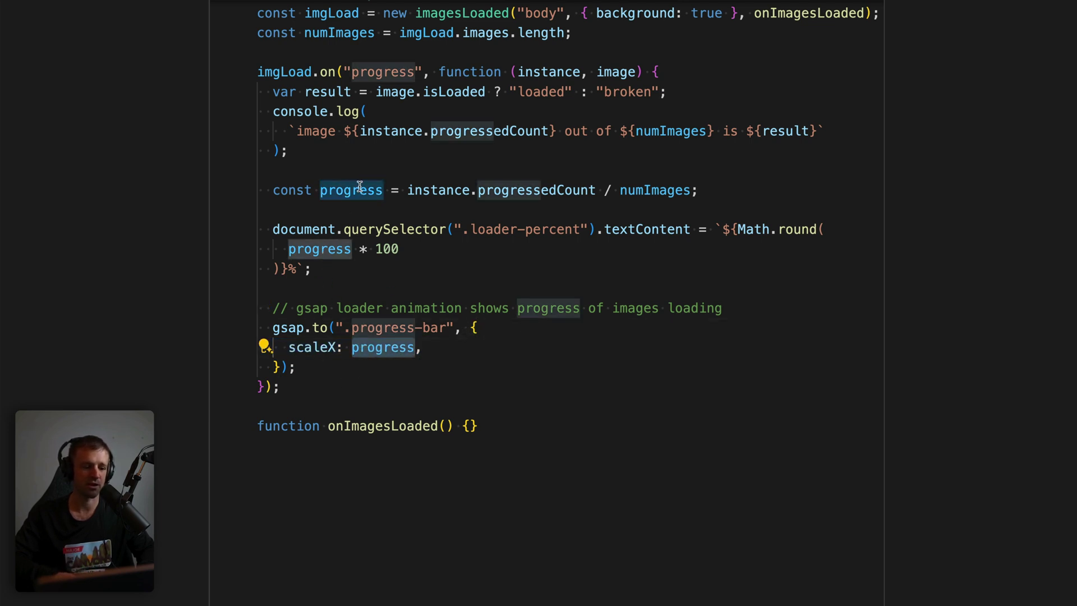
- In onImagesLoaded, record const end = performance.now() and log the Math.round(end - start) load time
left_click(451, 345)
scroll(458, 326, "down", 2)
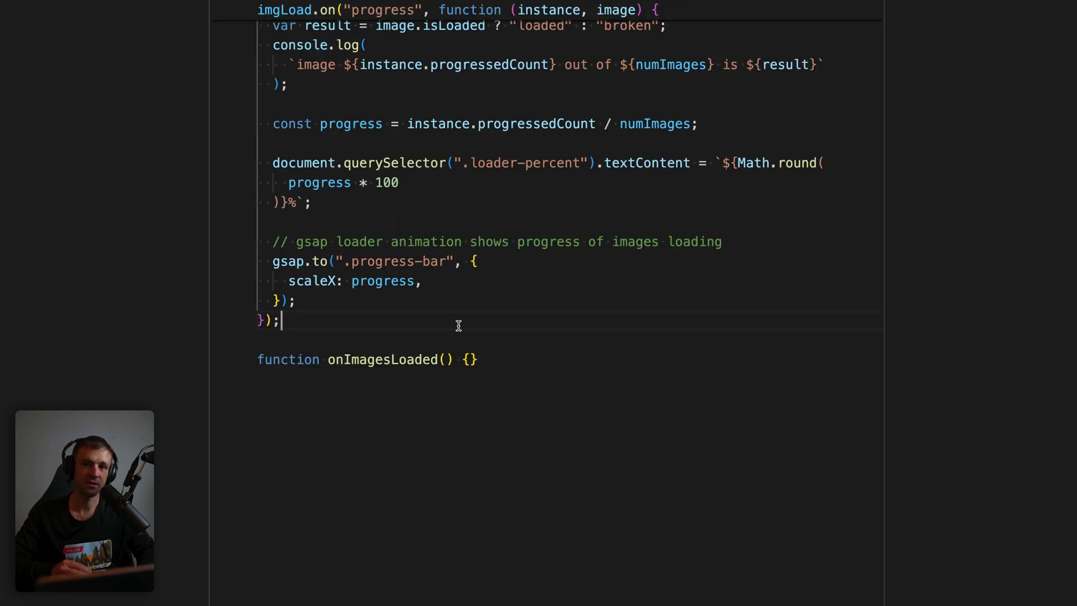
scroll(490, 290, "down", 4)
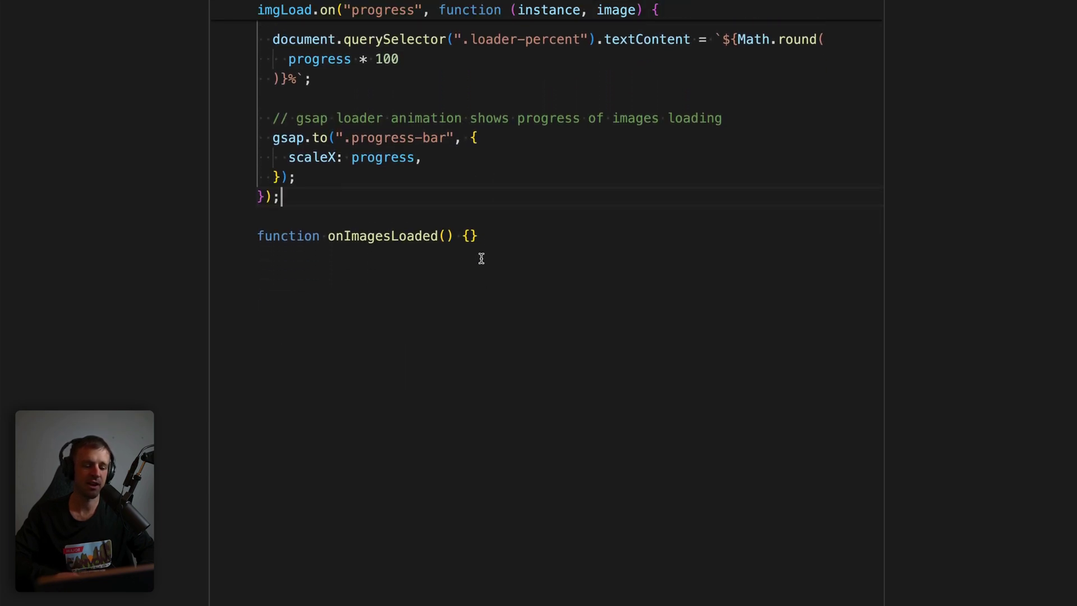
left_click(470, 236)
key("Return")
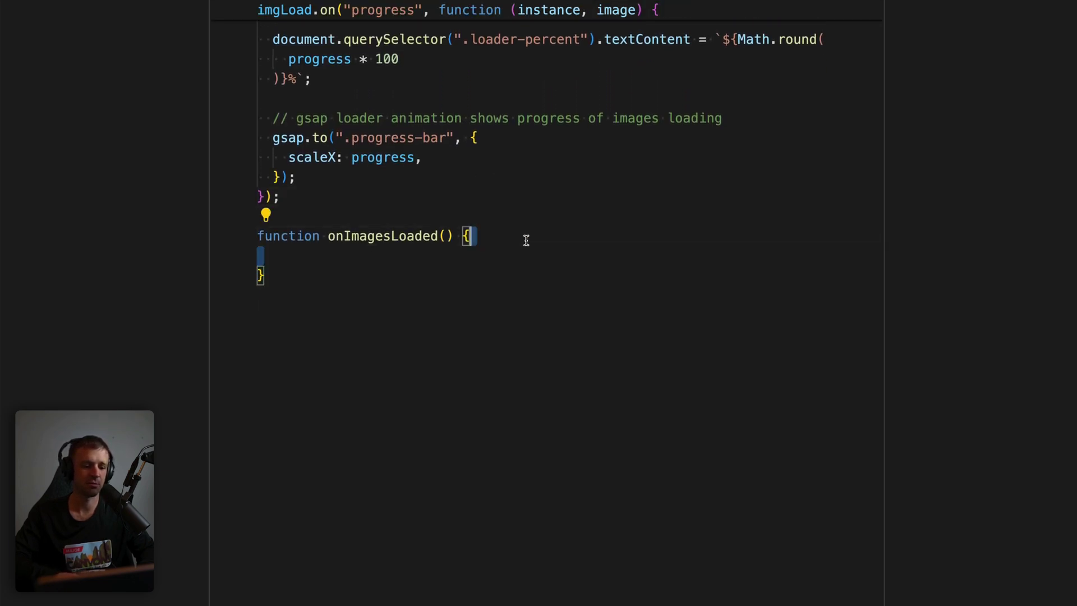
type("const end = performance.now();")
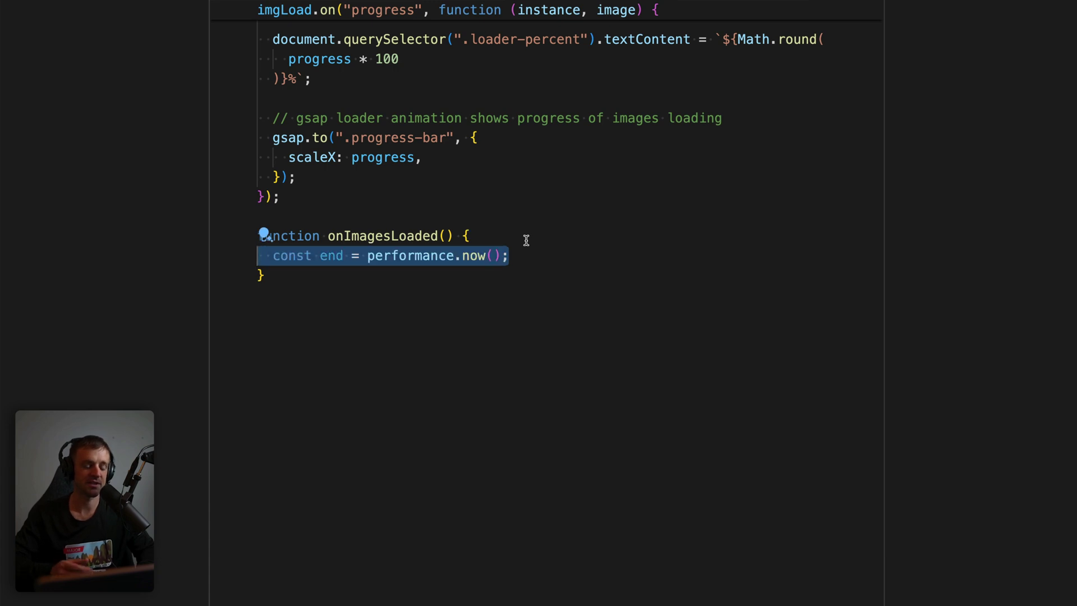
left_click_drag(524, 255, 372, 257)
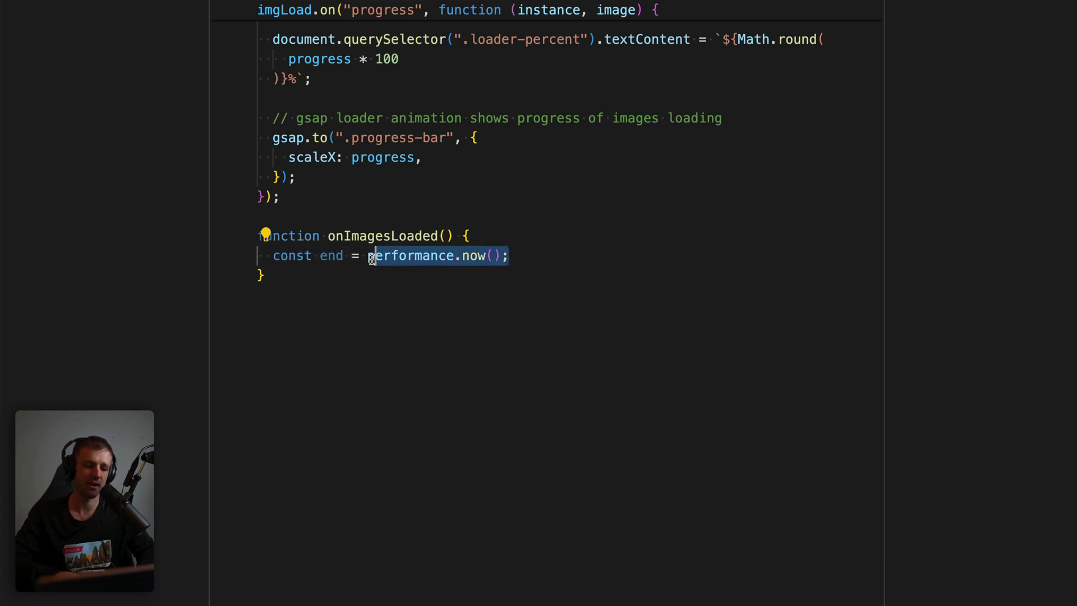
key("End")
type("console.log(   `Time taken to load ${numImages} images: ${Math.round(end - start)}ms` );")
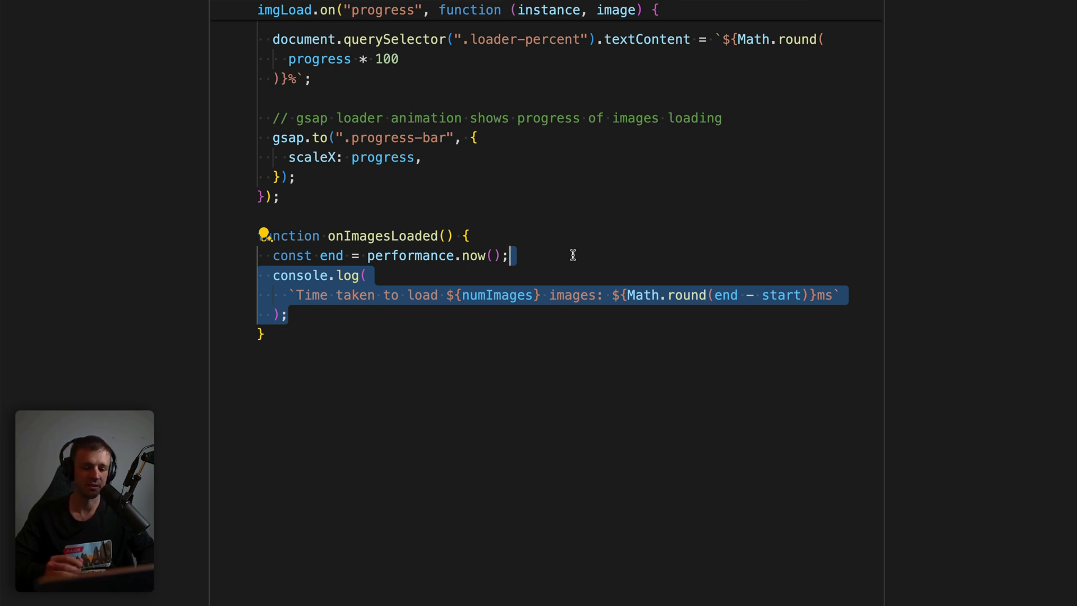
key("Down")
- Add a gsap tween on .loader-wrap that slides it up with yPercent: -100
type("gsap.to(\".loader-wrap\", {});")
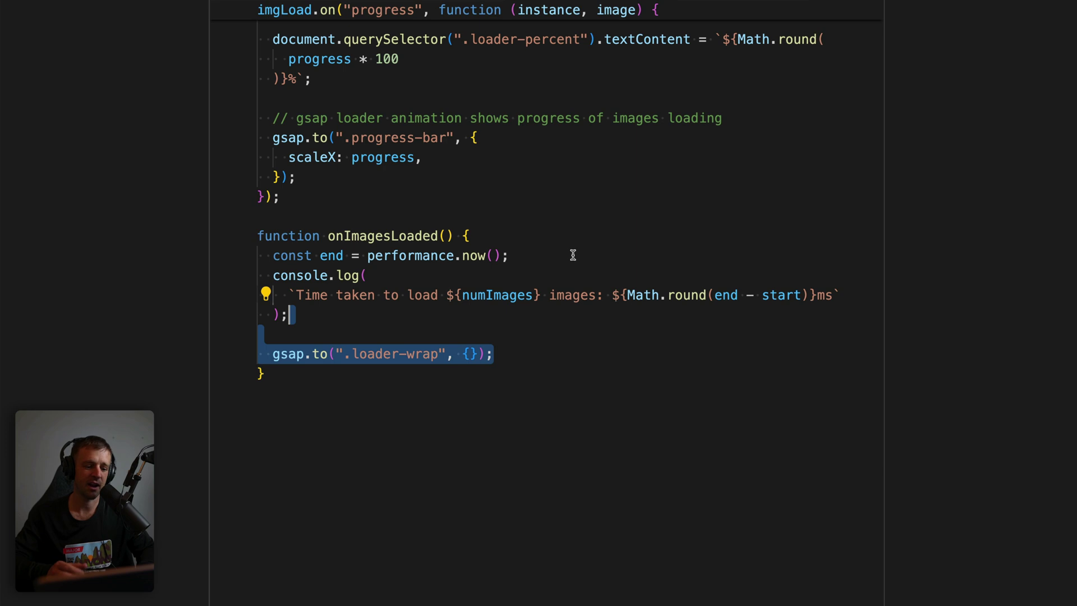
key("Down")
key("Down")
scroll(478, 303, "down", 1)
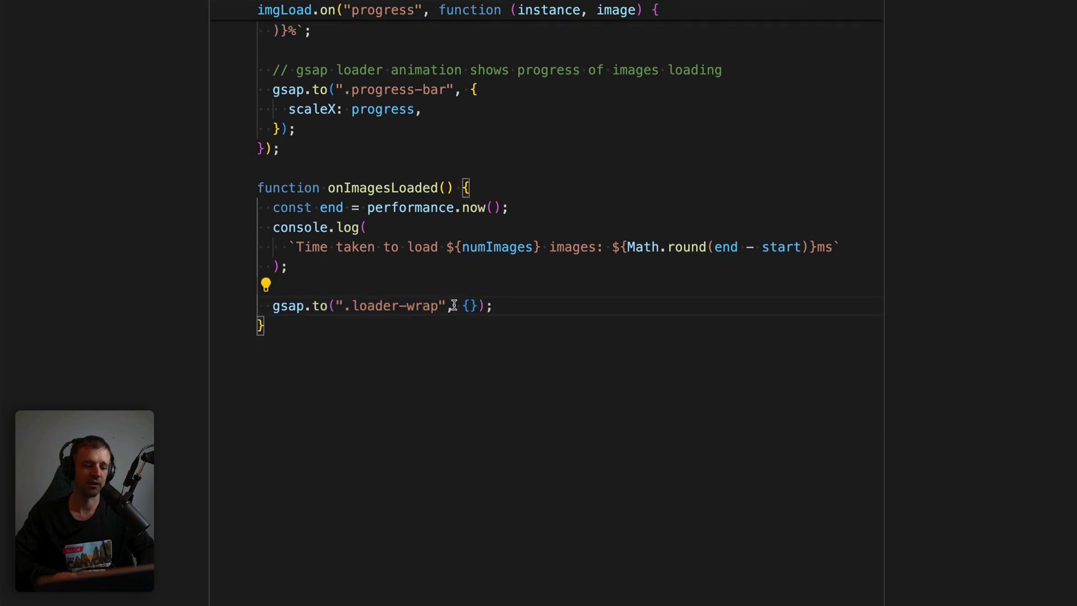
left_click_drag(334, 307, 441, 308)
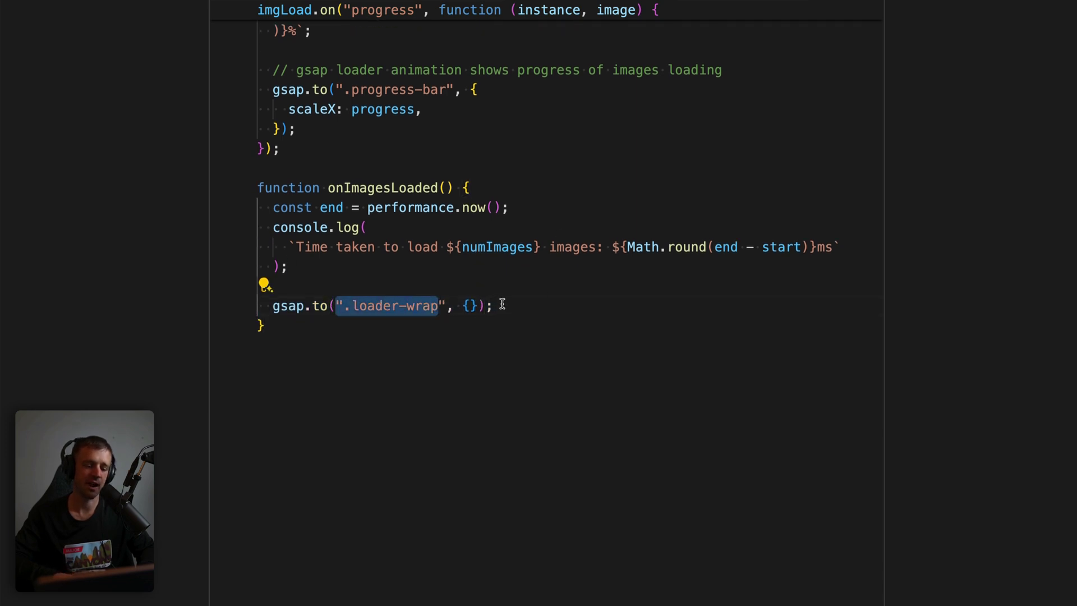
left_click(476, 305)
key("Return")
type("yPercent: -100,")
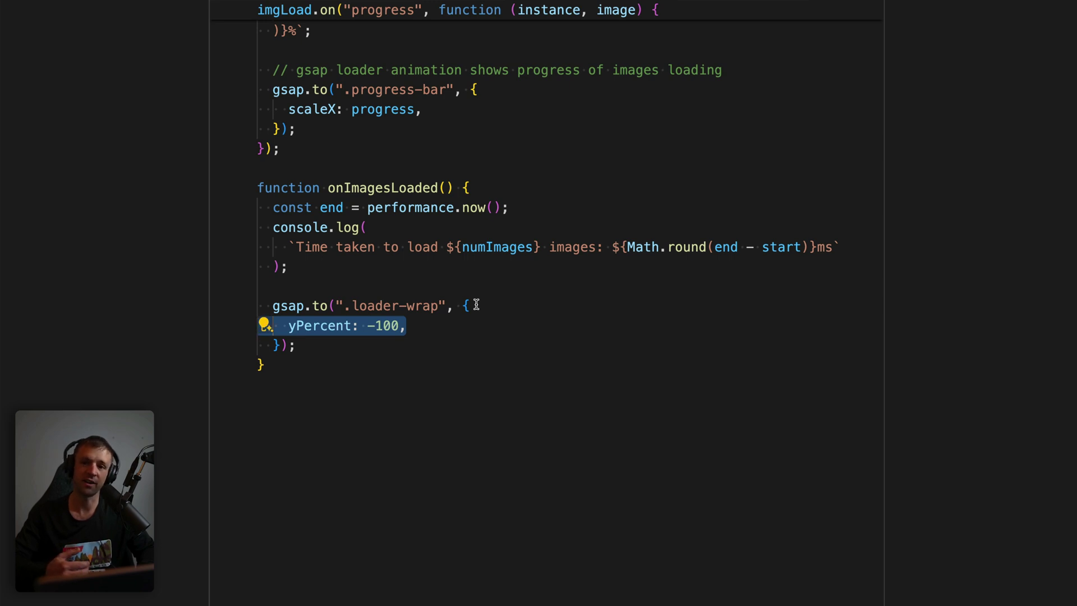
- Add an empty onComplete arrow function to the loader-wrap tween
left_click(425, 324)
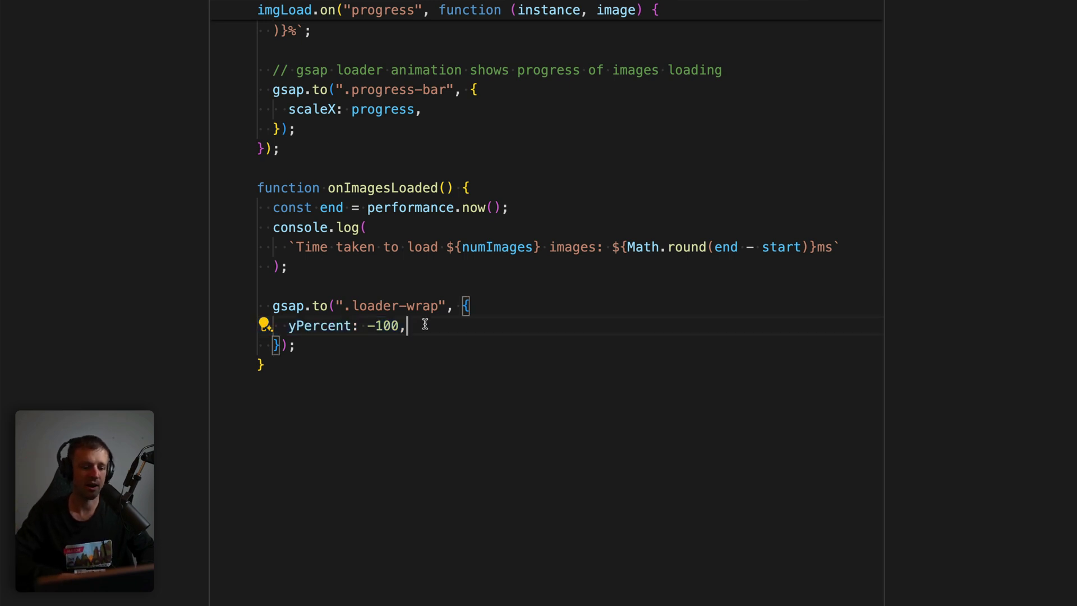
key("Return")
type("onComplete: () => {},")
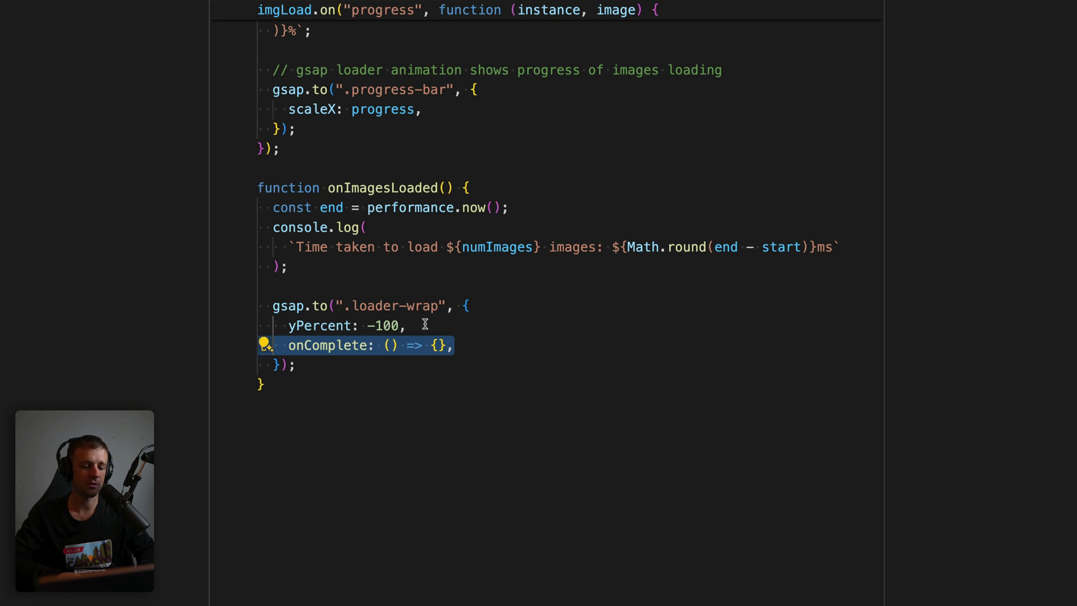
left_click(457, 346)
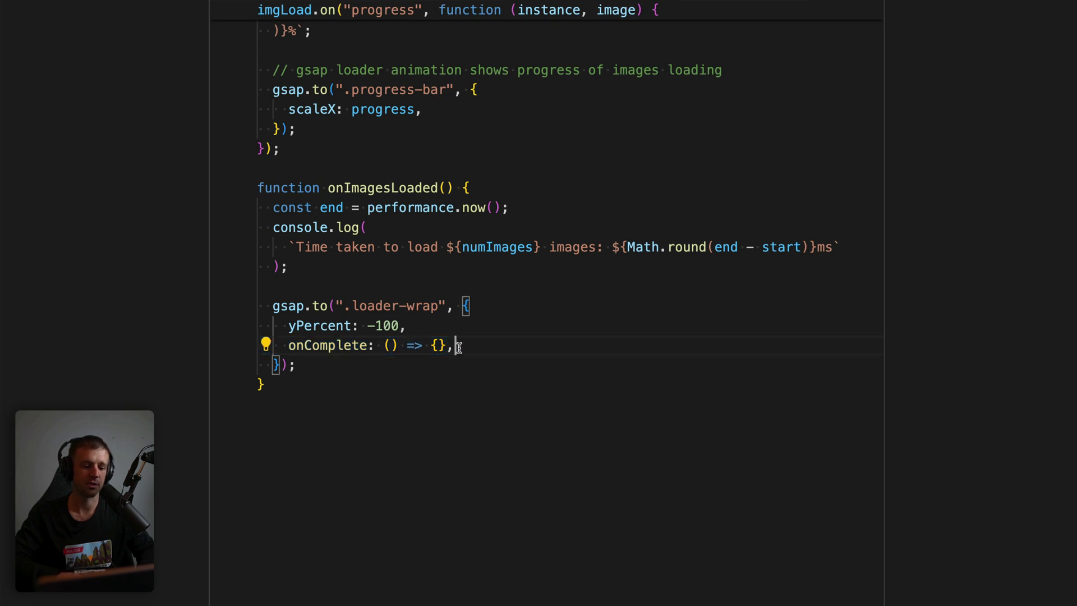
double_click(325, 344)
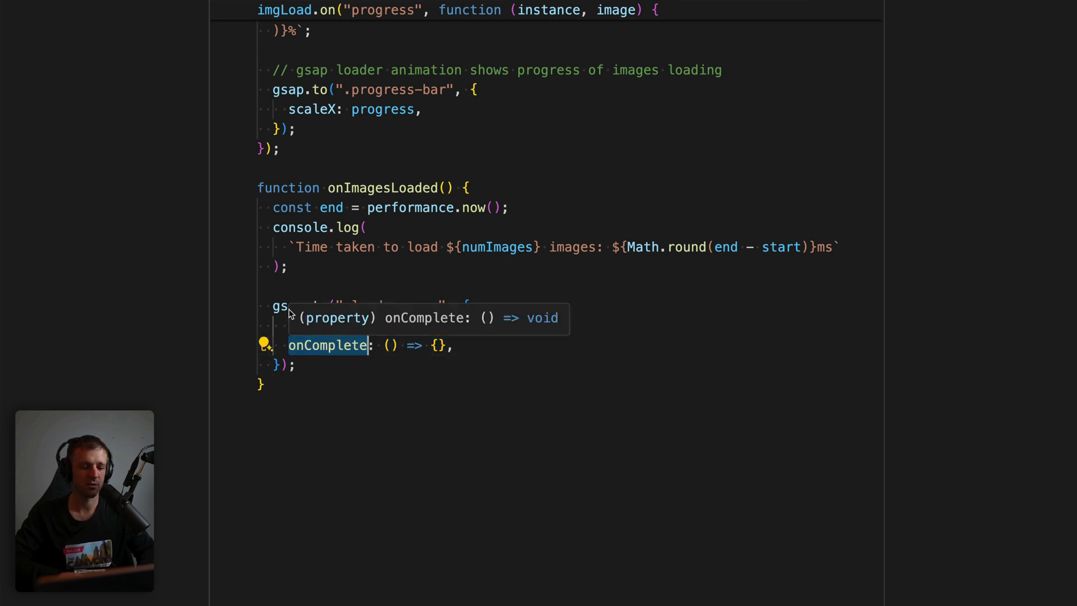
left_click(386, 345)
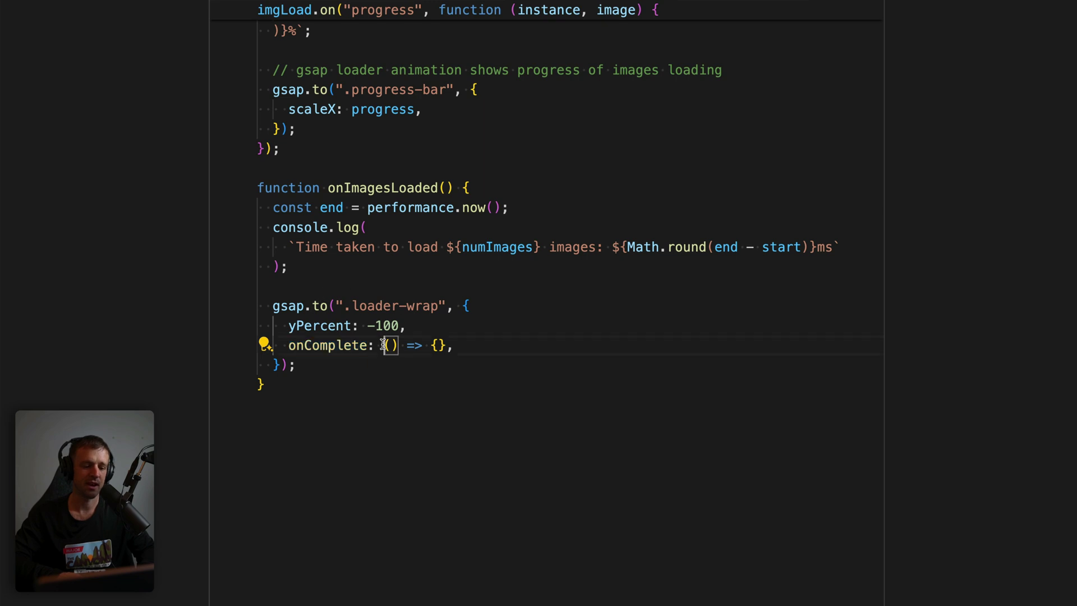
- Inside onComplete, add a commented gsap.set("body", { overflow: "auto" }) call and review it
left_click_drag(385, 344, 443, 345)
left_click(456, 345)
key("Return")
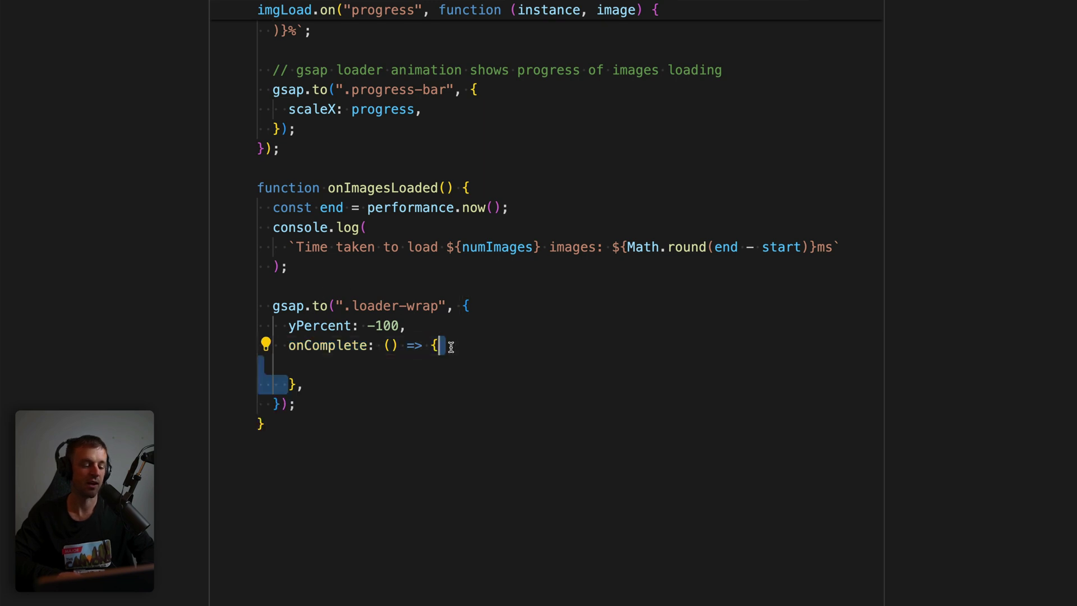
type("// re-enable scrolling gsap.set(\"body\", { overflow: \"auto\" });")
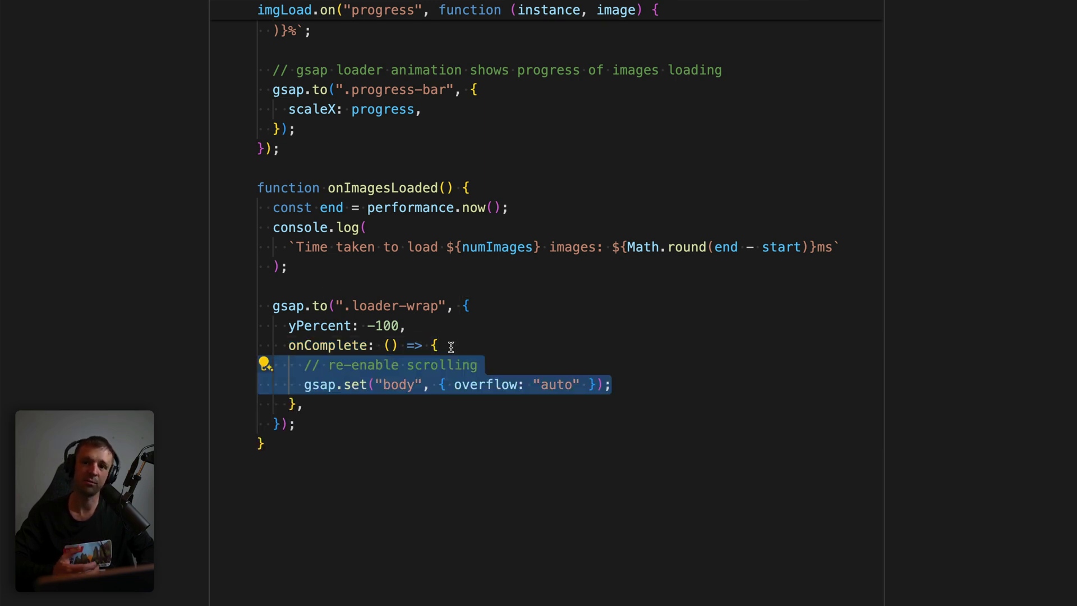
double_click(312, 383)
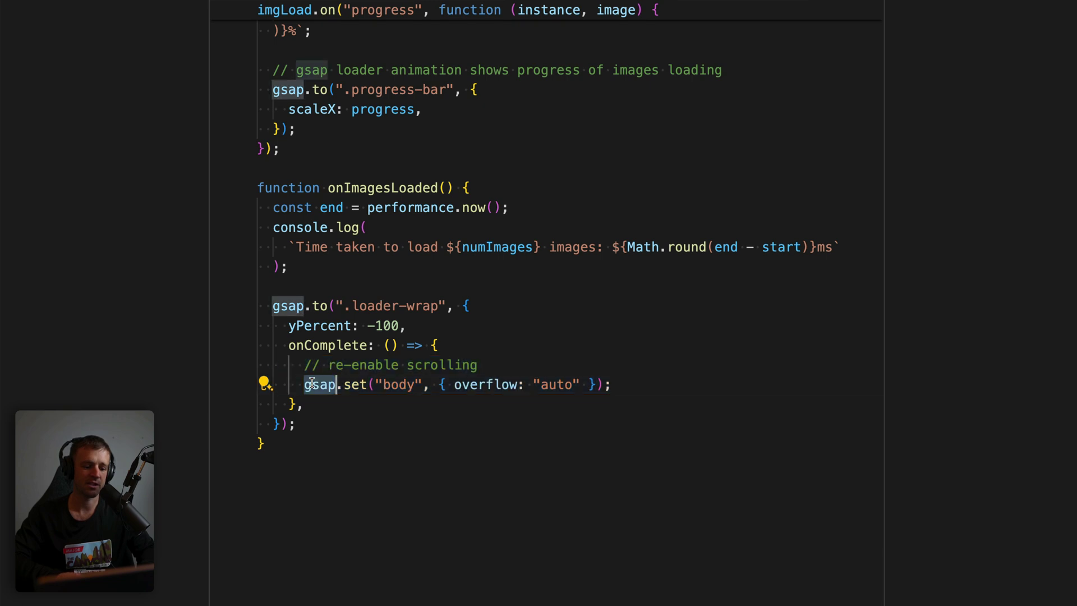
double_click(388, 384)
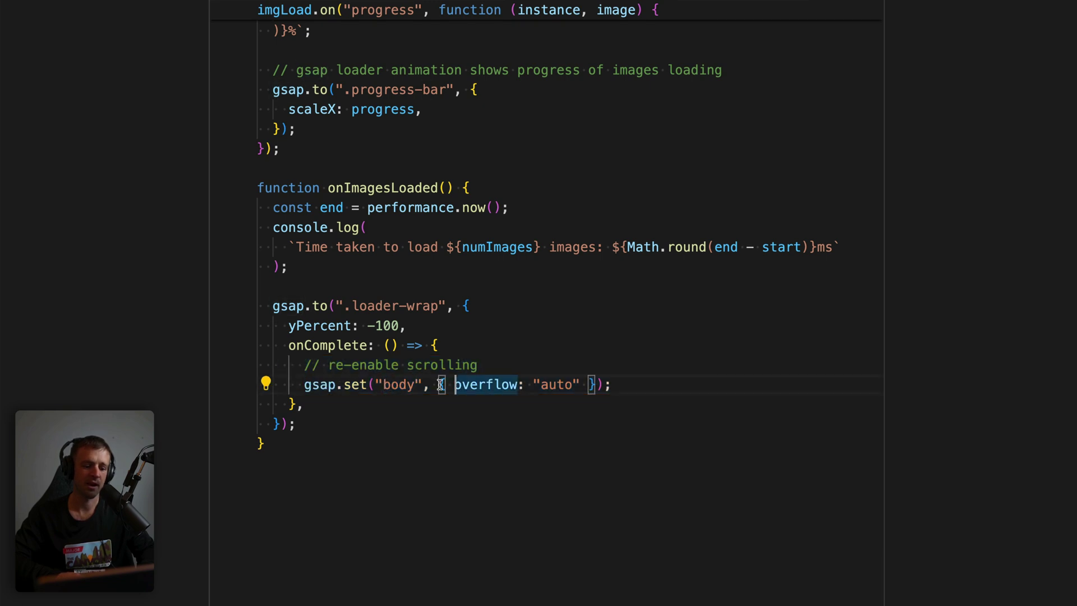
left_click_drag(439, 385, 598, 384)
left_click(628, 383)
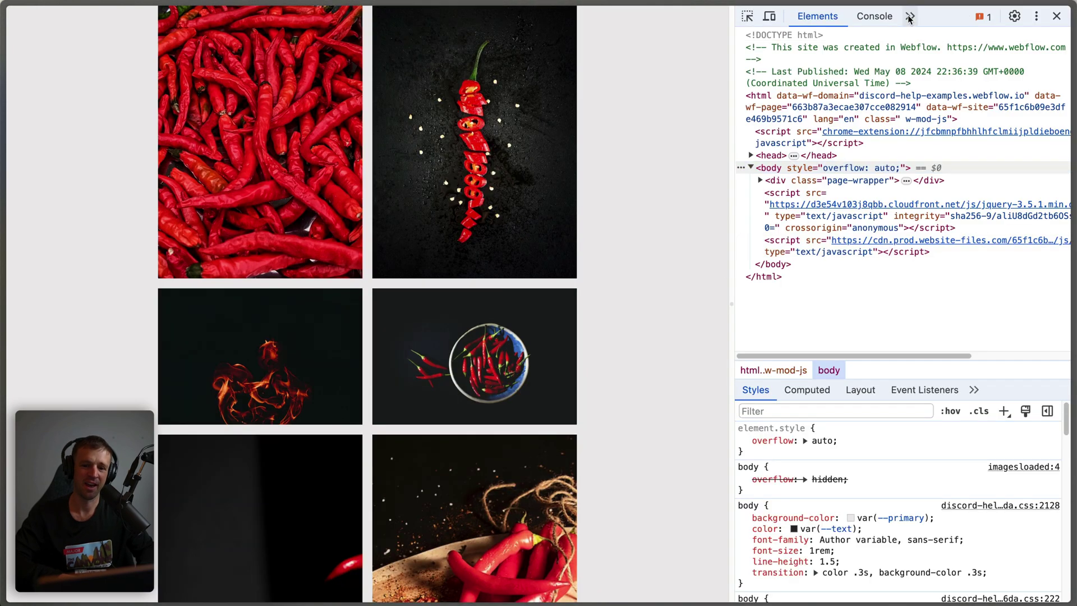
- Switch Chrome DevTools to the Network panel via the >> overflow menu
left_click(909, 15)
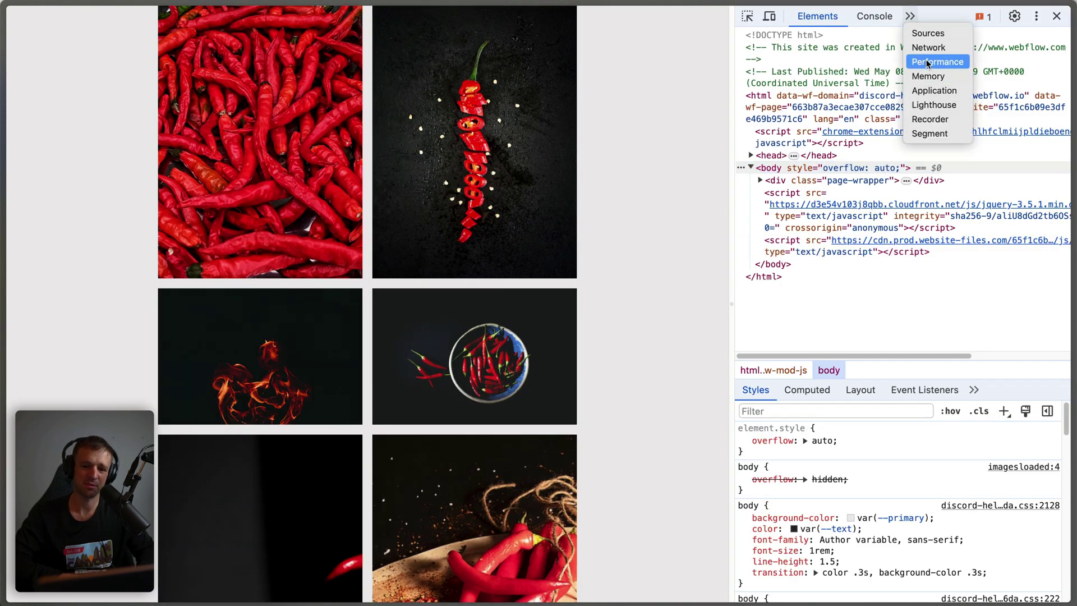
left_click(928, 47)
- Throttle to Fast 3G, reload to watch the loader percentage climb, then open the Console
left_click(793, 60)
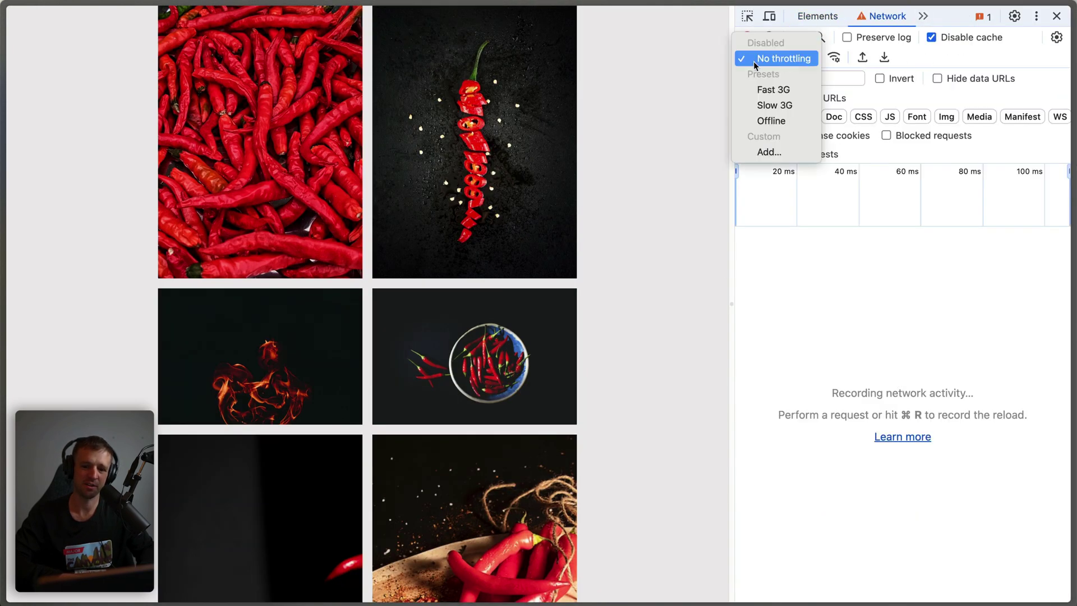
left_click(772, 89)
key("super+r")
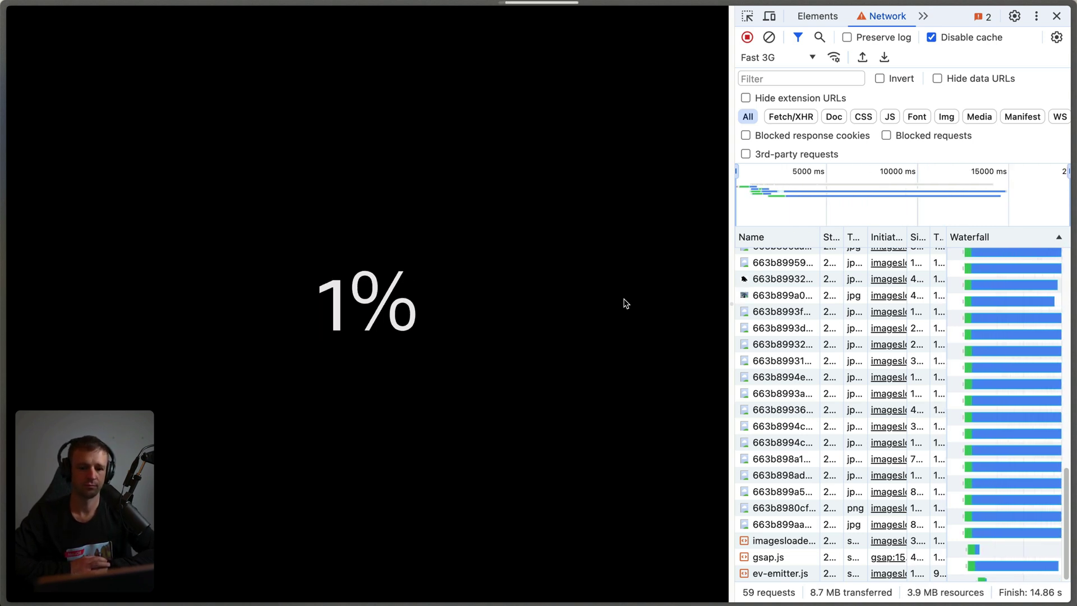
left_click(923, 15)
left_click(941, 34)
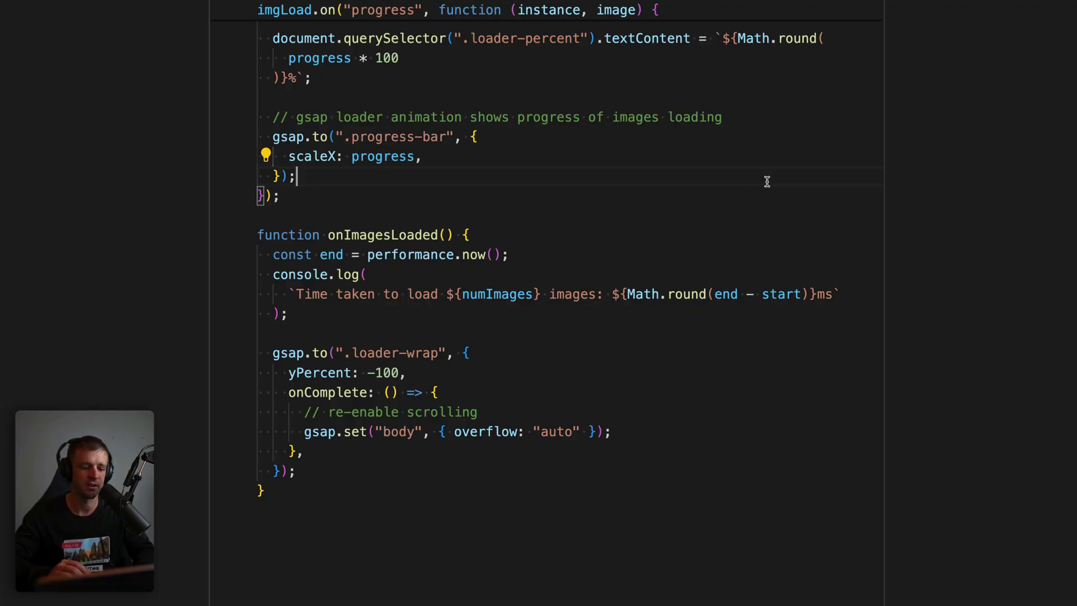
- Below console.log, add a minimum-display-time comment and a MIN_TIME constant of 1000
left_click(656, 259)
key("Down")
key("Down")
key("Down")
type("// Calculate remaining time to ensure loader is displayed for a minimum time")
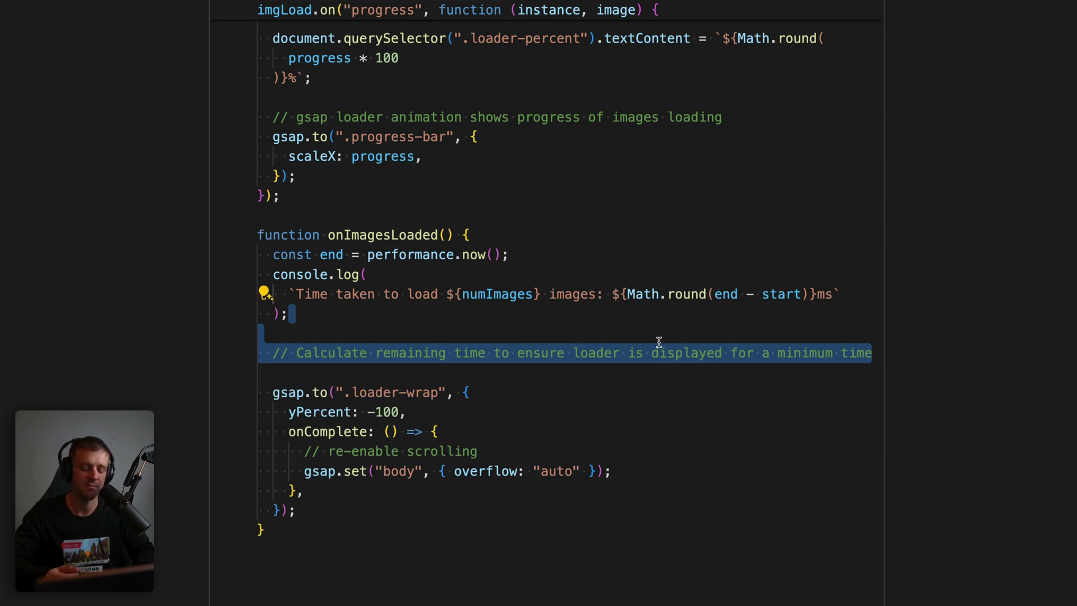
type("const MIN_TIME = 1000;")
left_click(428, 372)
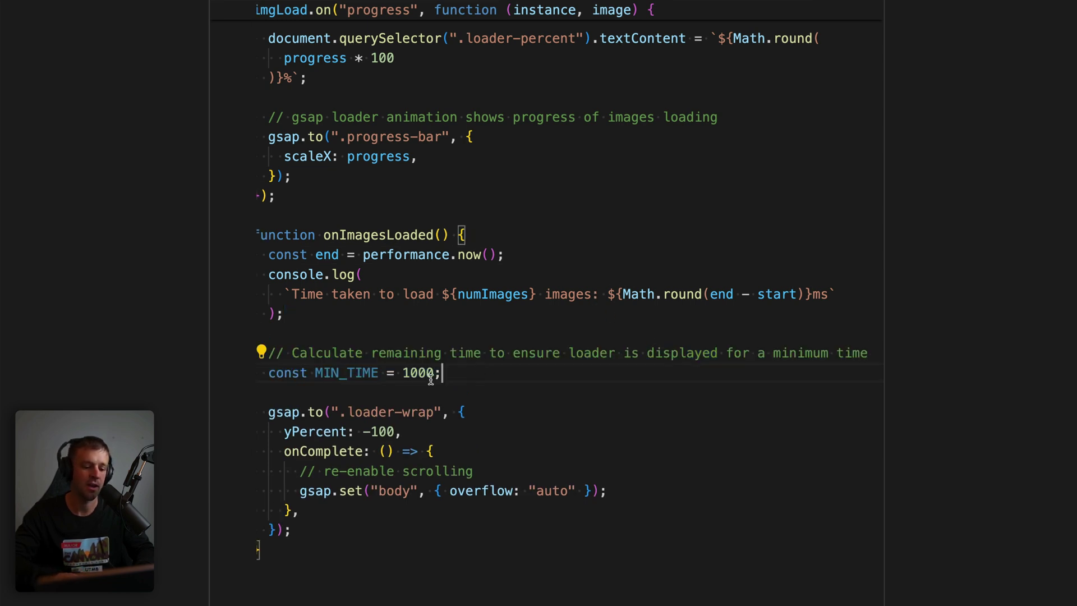
left_click(438, 376)
double_click(367, 374)
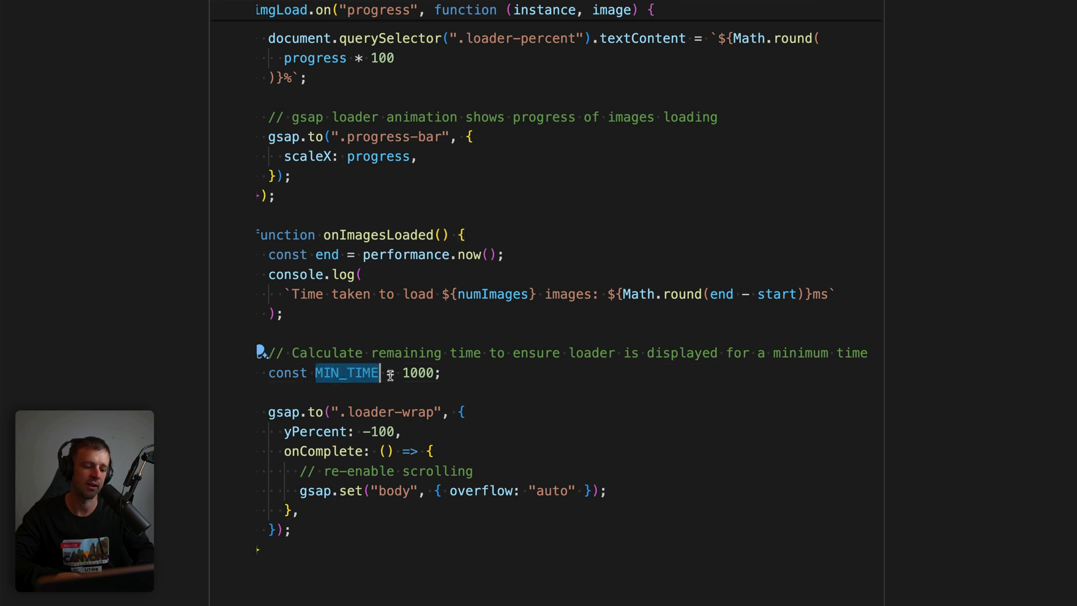
left_click(511, 378)
- Add duration = end - start and remainingTime = Math.max(MIN_TIME - duration, 0), then review each part
type("const duration = end - start;")
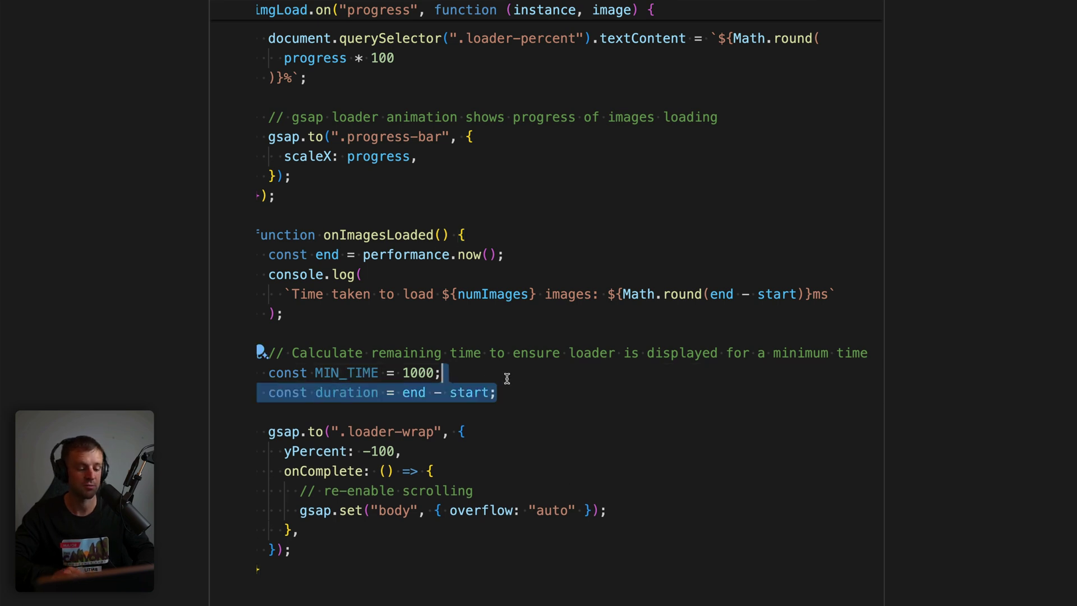
left_click(512, 391)
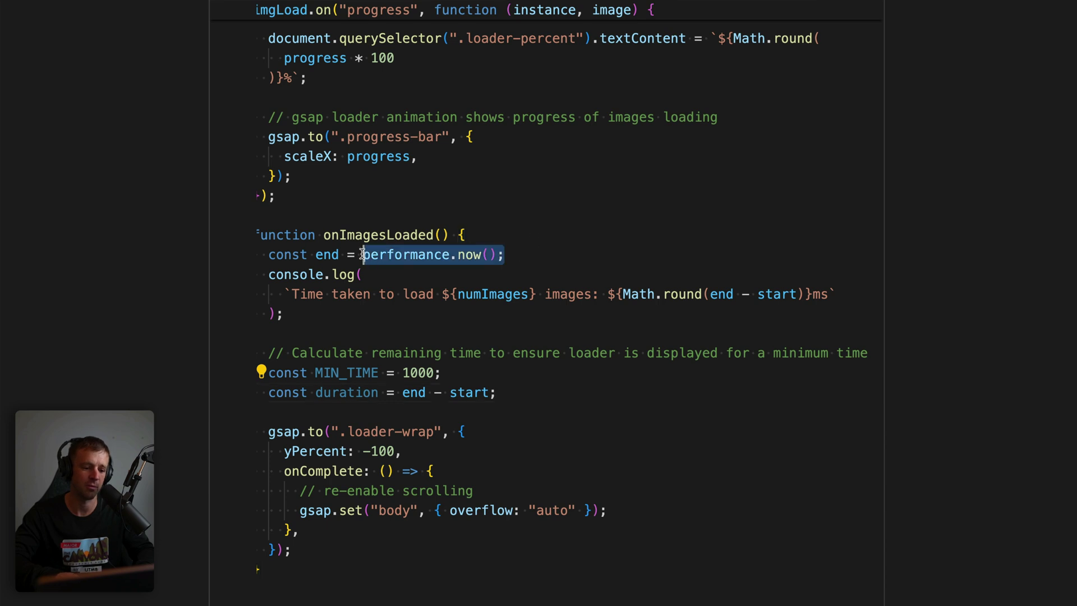
key("ctrl+z")
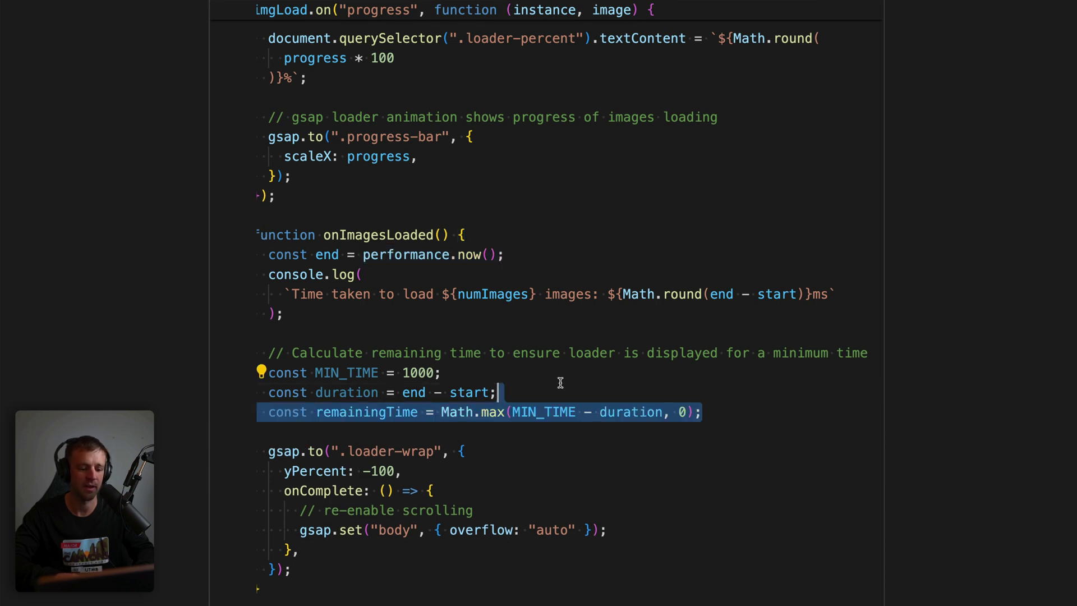
left_click(780, 417)
left_click_drag(728, 415, 443, 413)
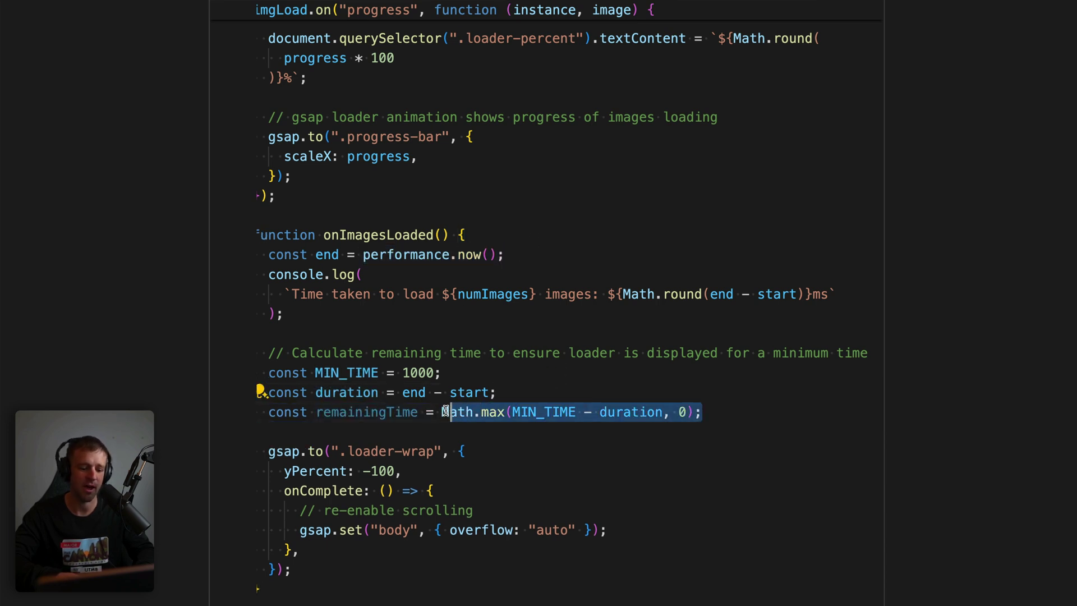
left_click(713, 414)
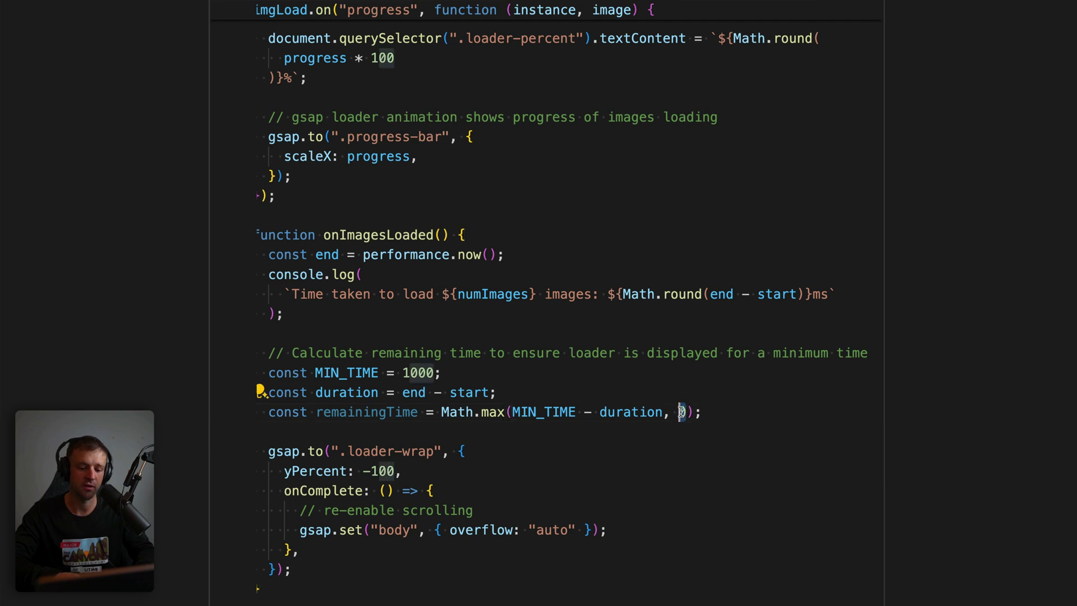
double_click(623, 413)
key("Escape")
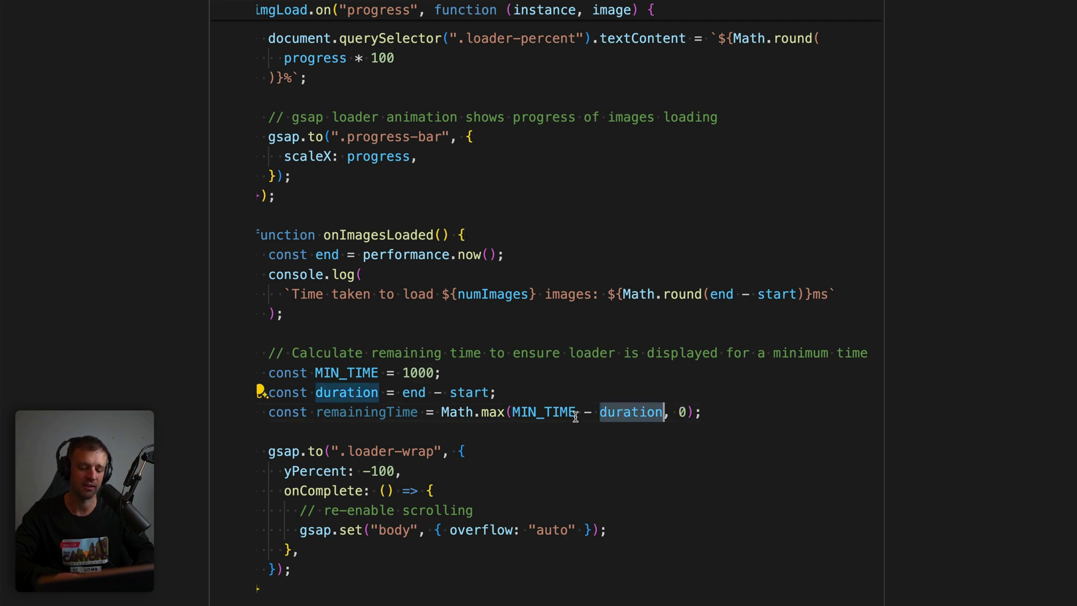
left_click_drag(665, 413, 512, 413)
left_click(827, 417)
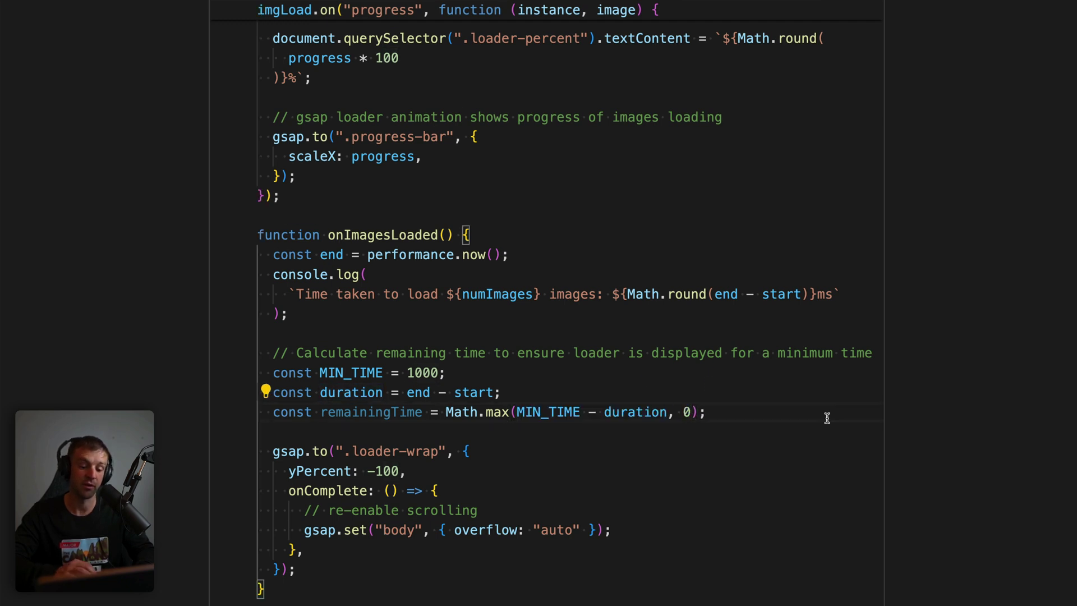
key("Left")
key("Left")
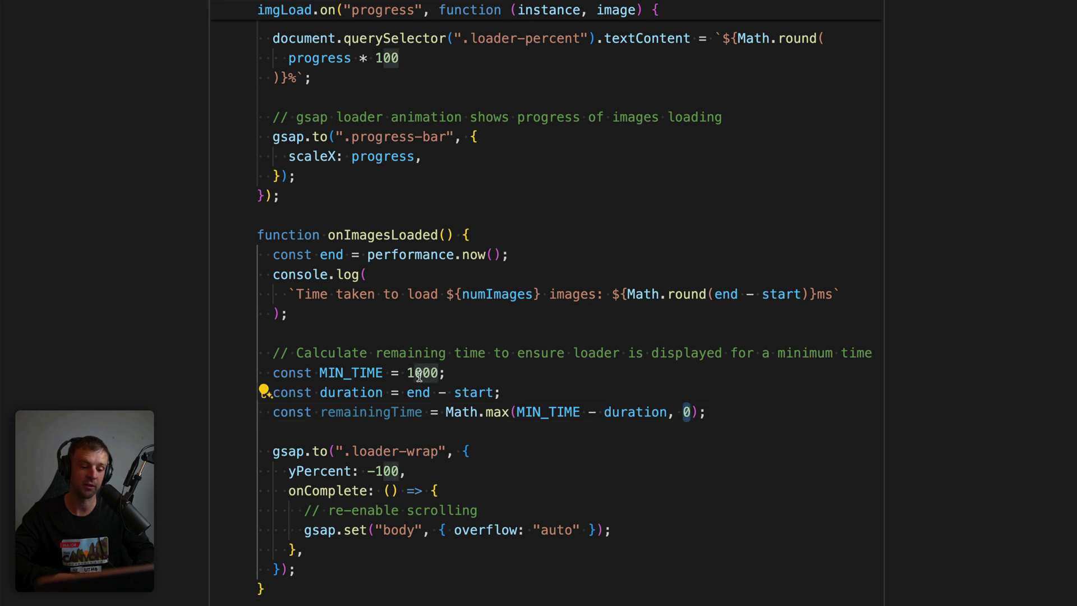
left_click(419, 376)
left_click(776, 404)
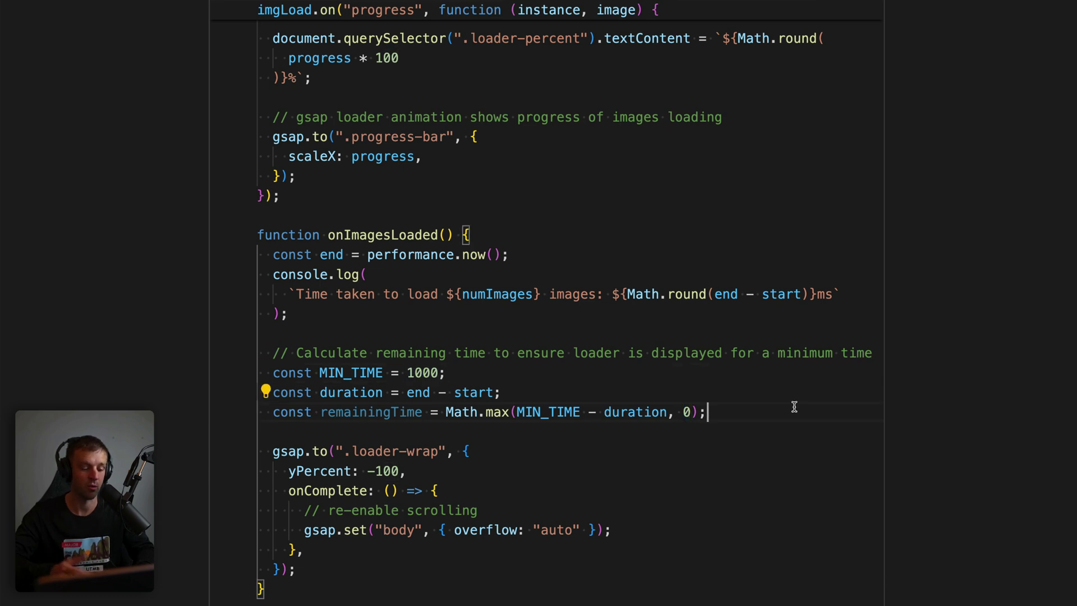
- Add delay: remainingTime / 1000 at the top of the .loader-wrap tween options and review the block
left_click(496, 451)
key("Return")
key("Tab")
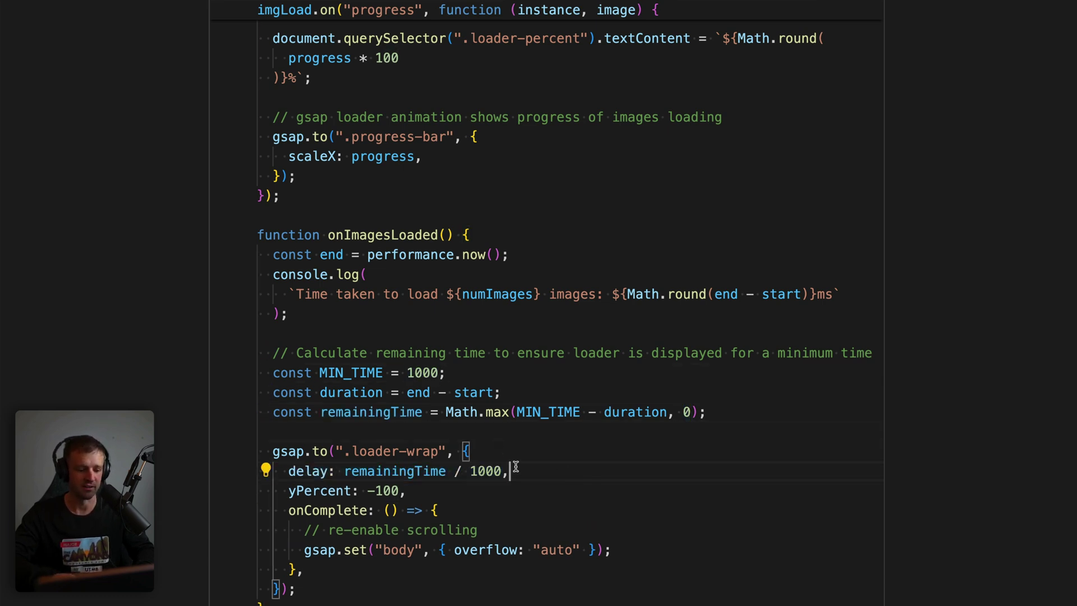
left_click_drag(283, 451, 313, 584)
left_click(562, 502)
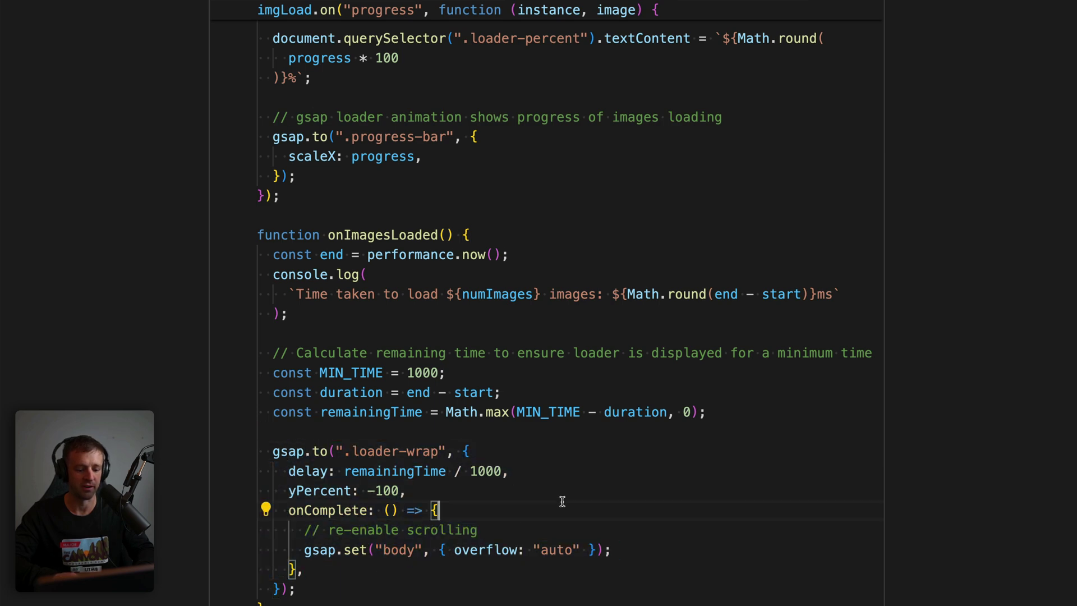